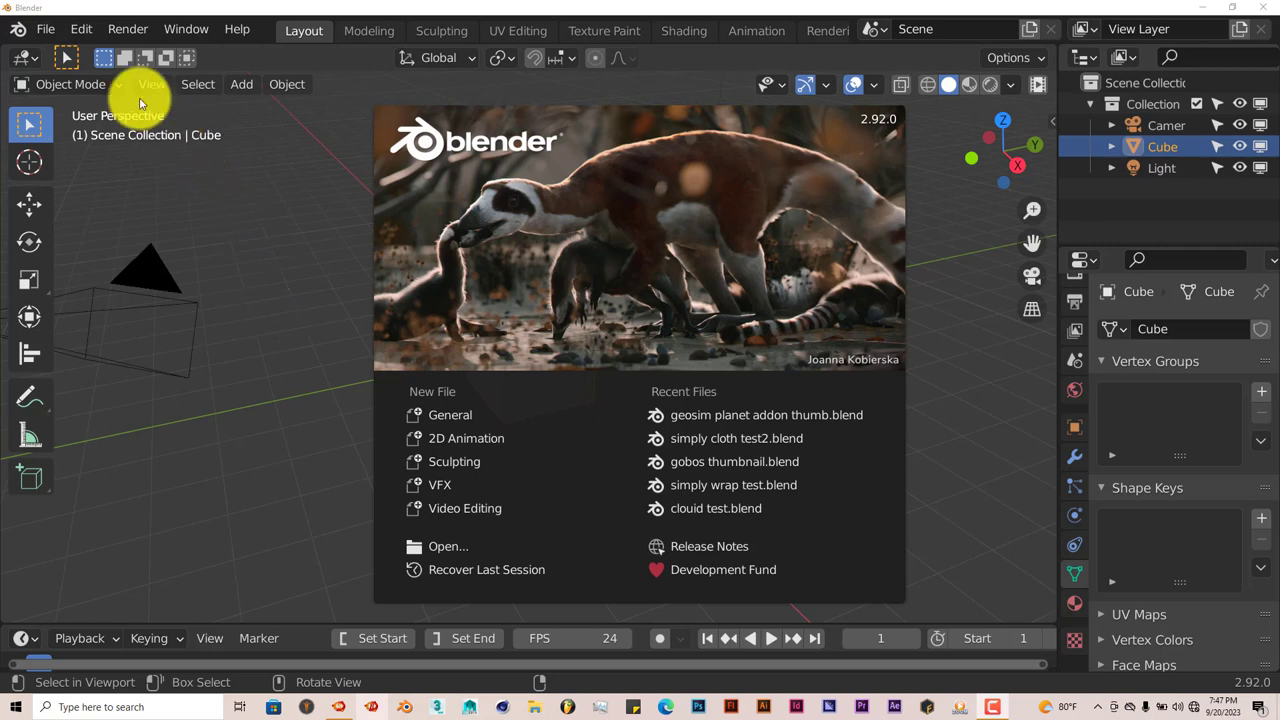
# - Open the add-on preferences, look at the add-on installation file browser and close it without installing anything
pyautogui.click(82, 32)
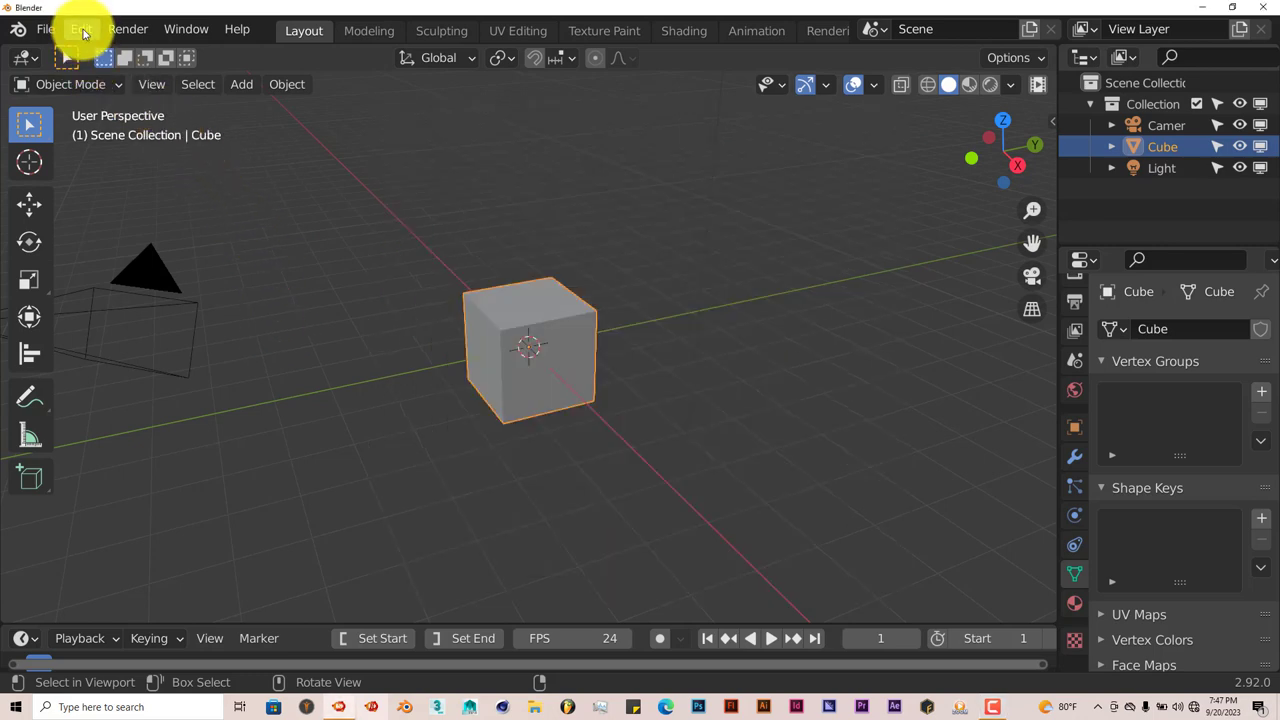
pyautogui.click(78, 30)
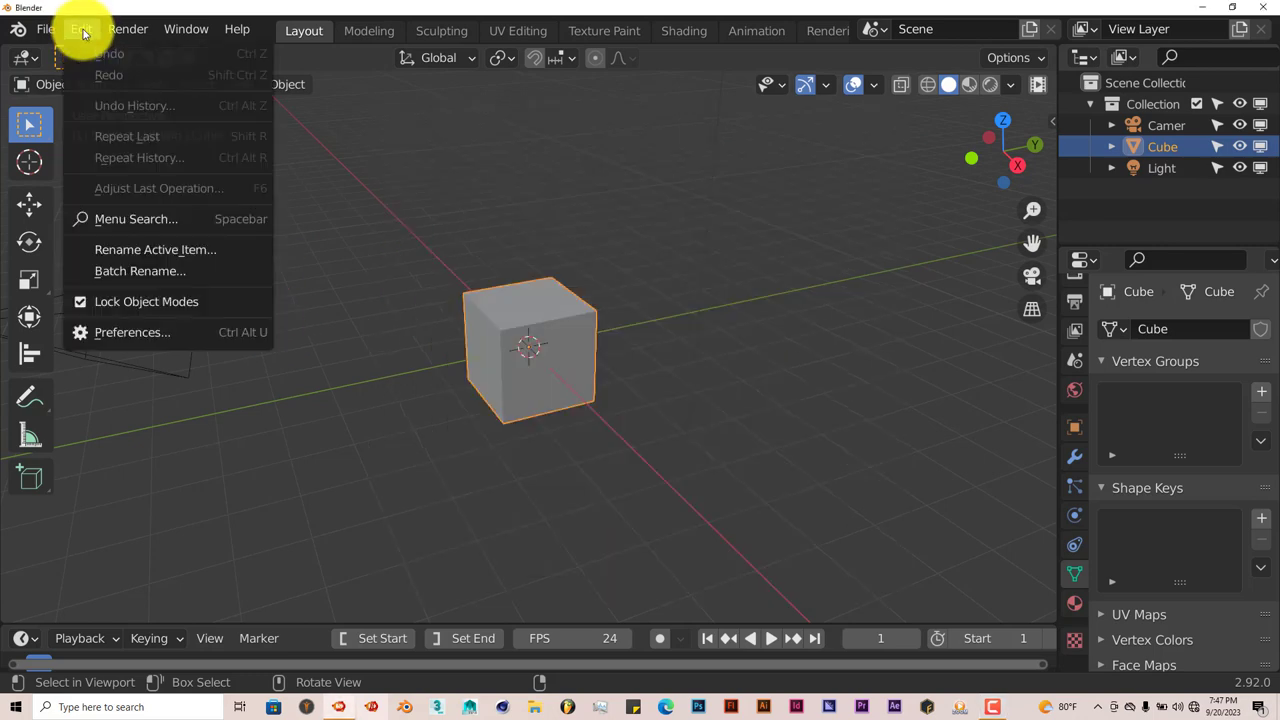
pyautogui.click(125, 331)
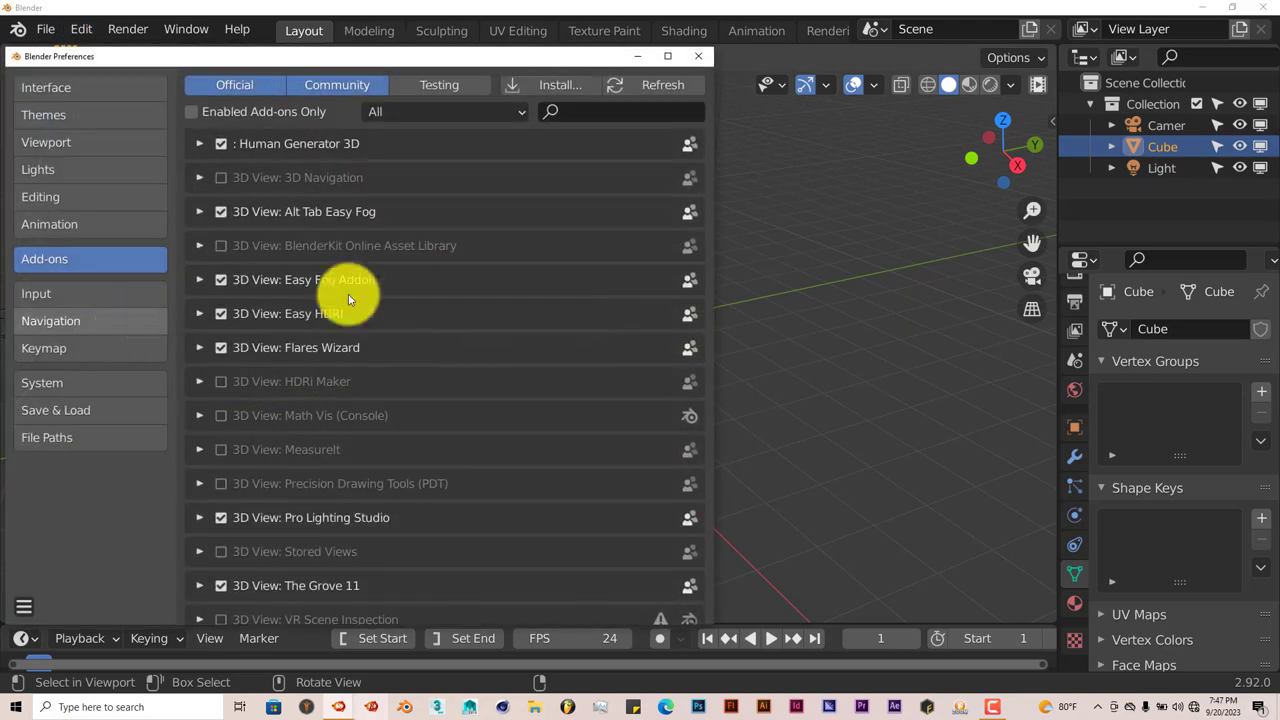
pyautogui.click(556, 86)
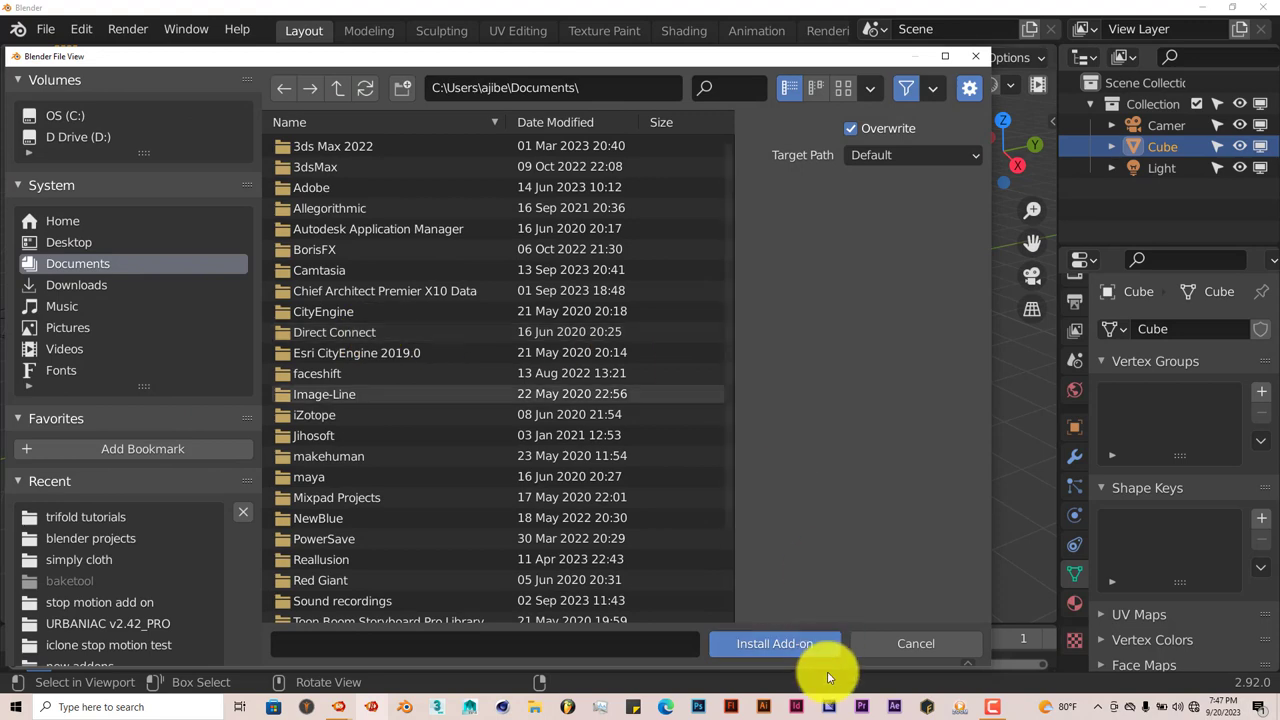
pyautogui.click(977, 56)
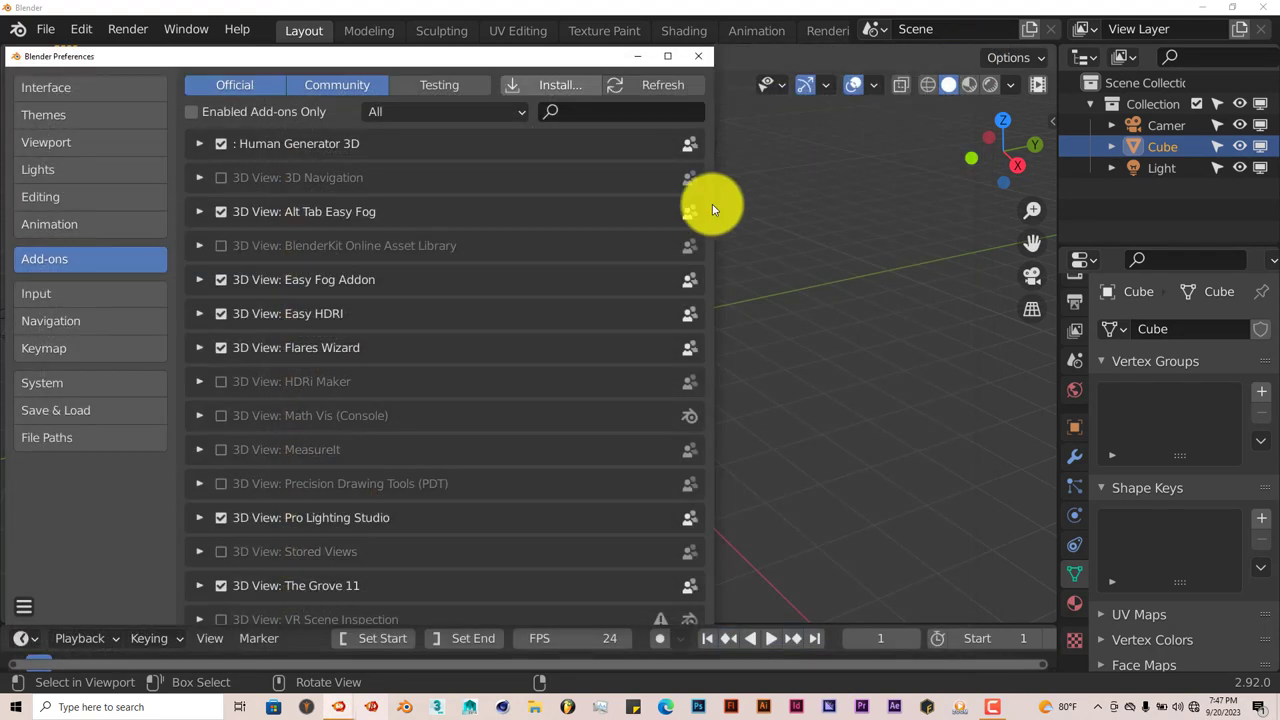
# - Search the add-ons for "meshtr", check the Animation: MeshTrails entry and close the preferences
pyautogui.click(607, 111)
pyautogui.write('mes')
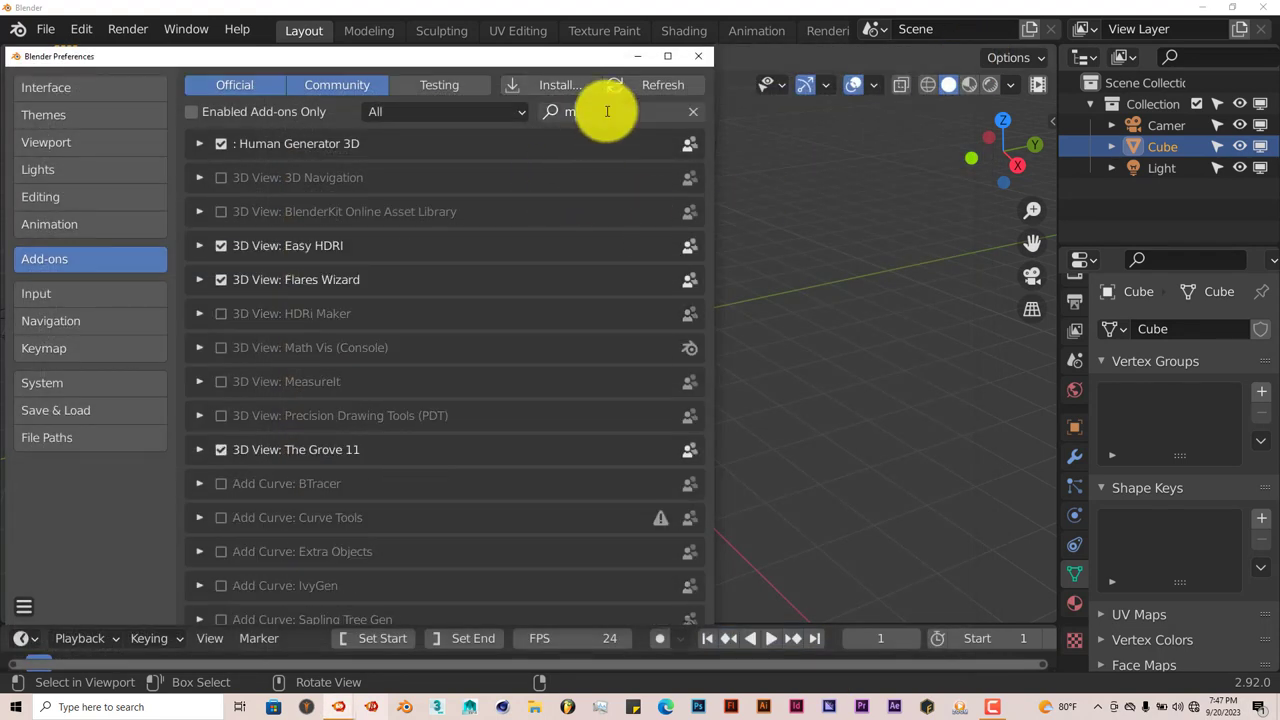
pyautogui.write('h')
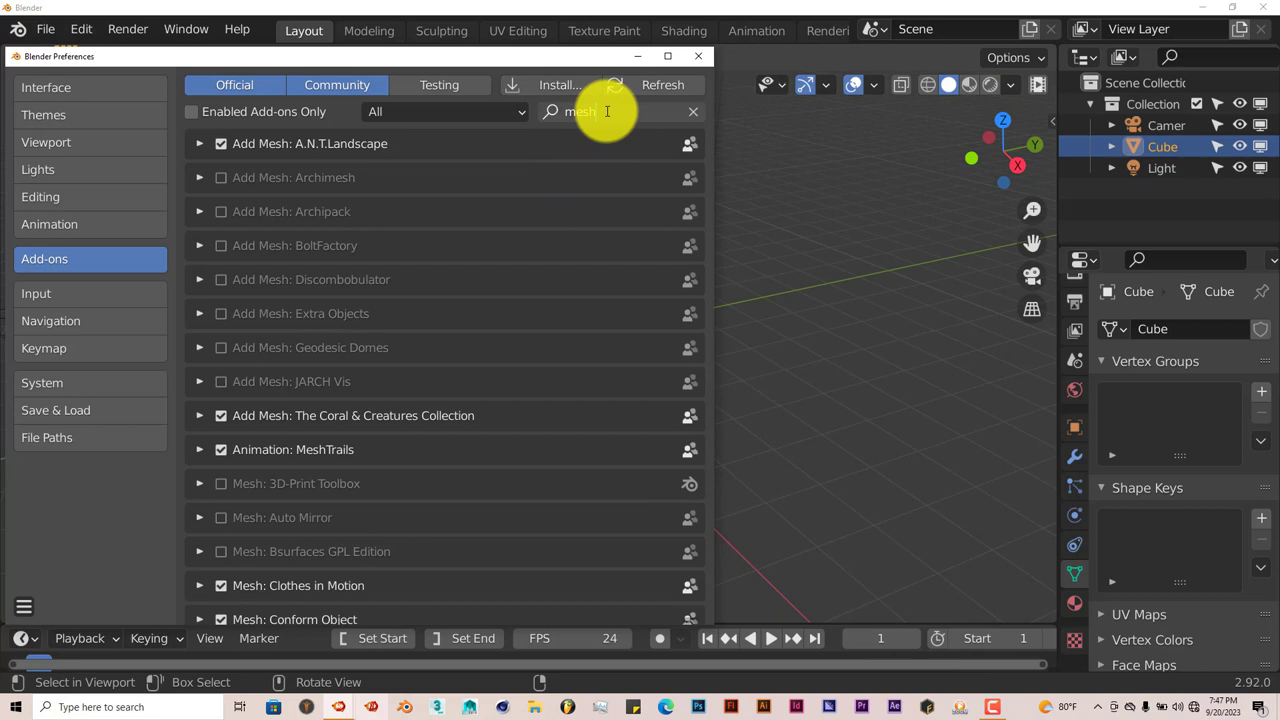
pyautogui.write('tr')
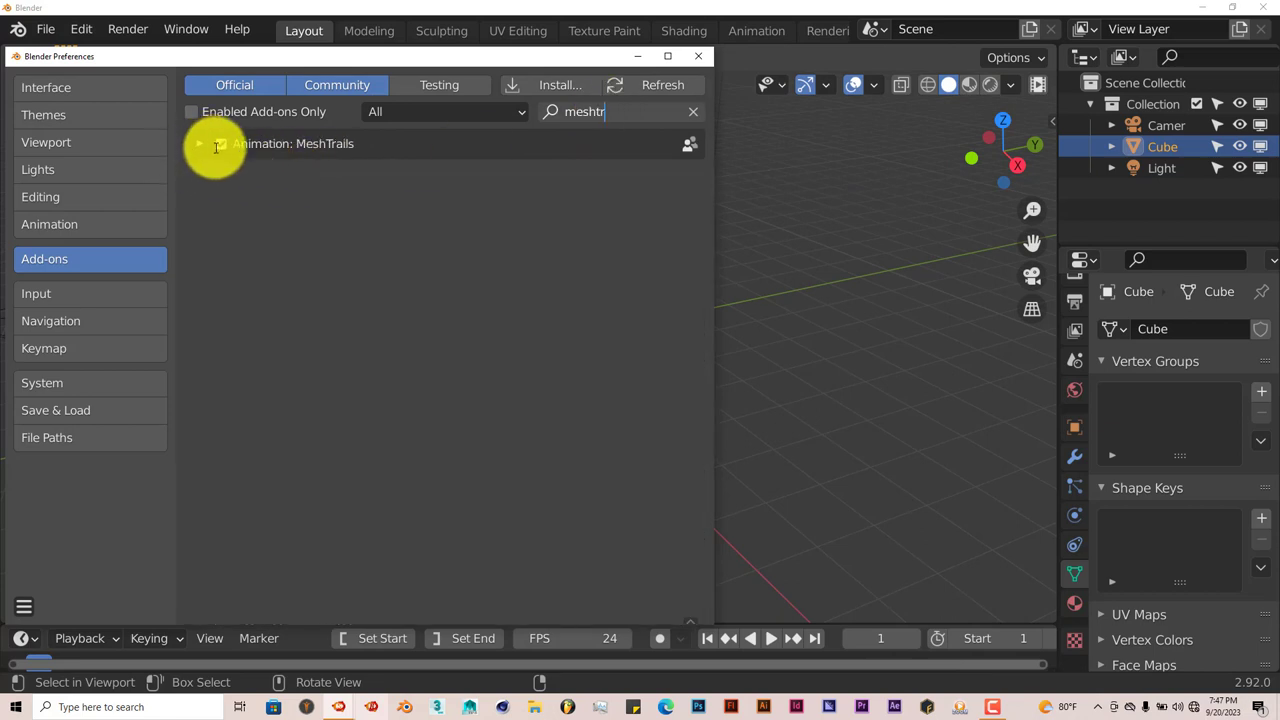
pyautogui.click(218, 145)
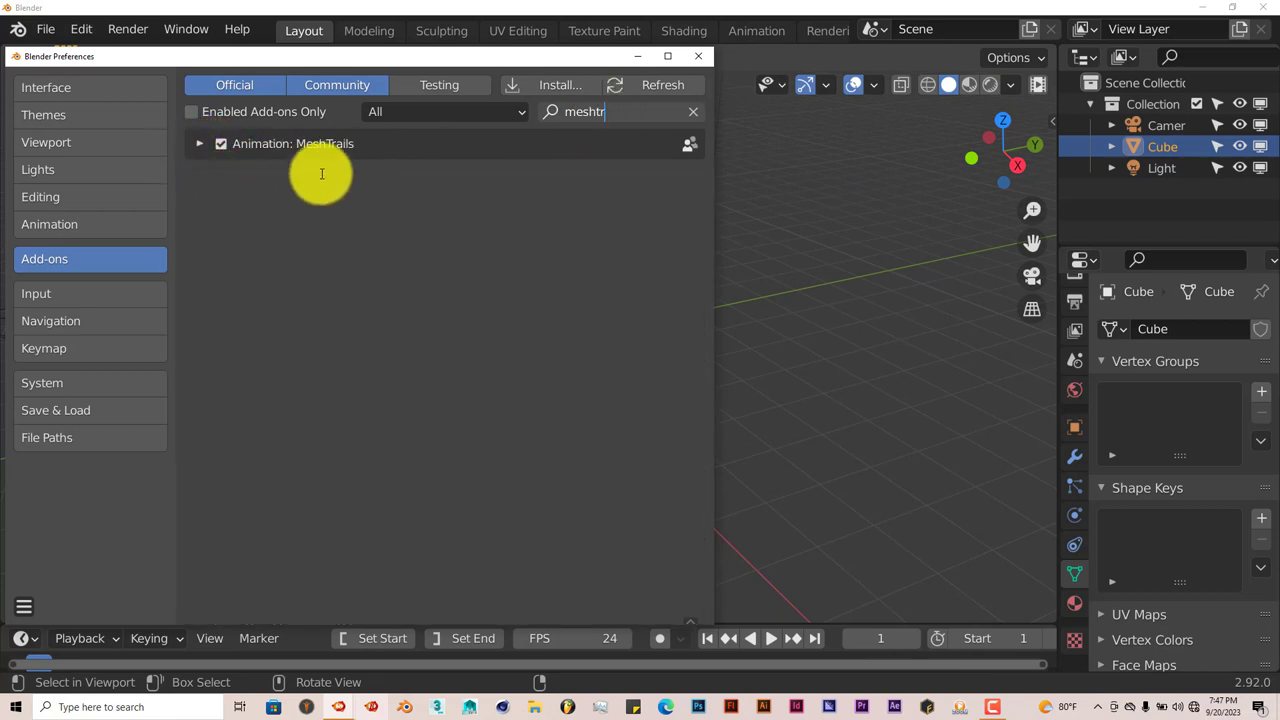
pyautogui.click(697, 60)
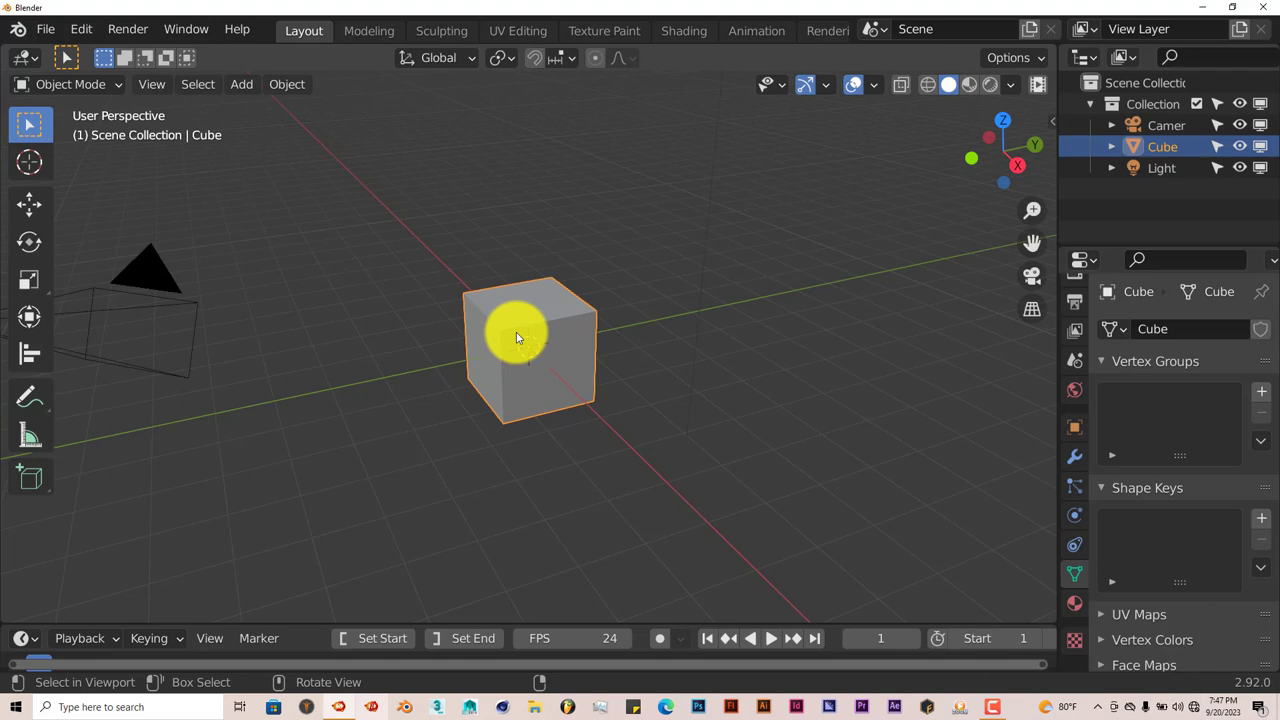
# - Move the cube away from the origin along the negative Y axis
pyautogui.moveTo(711, 500); pyautogui.dragTo(665, 486, button='middle')
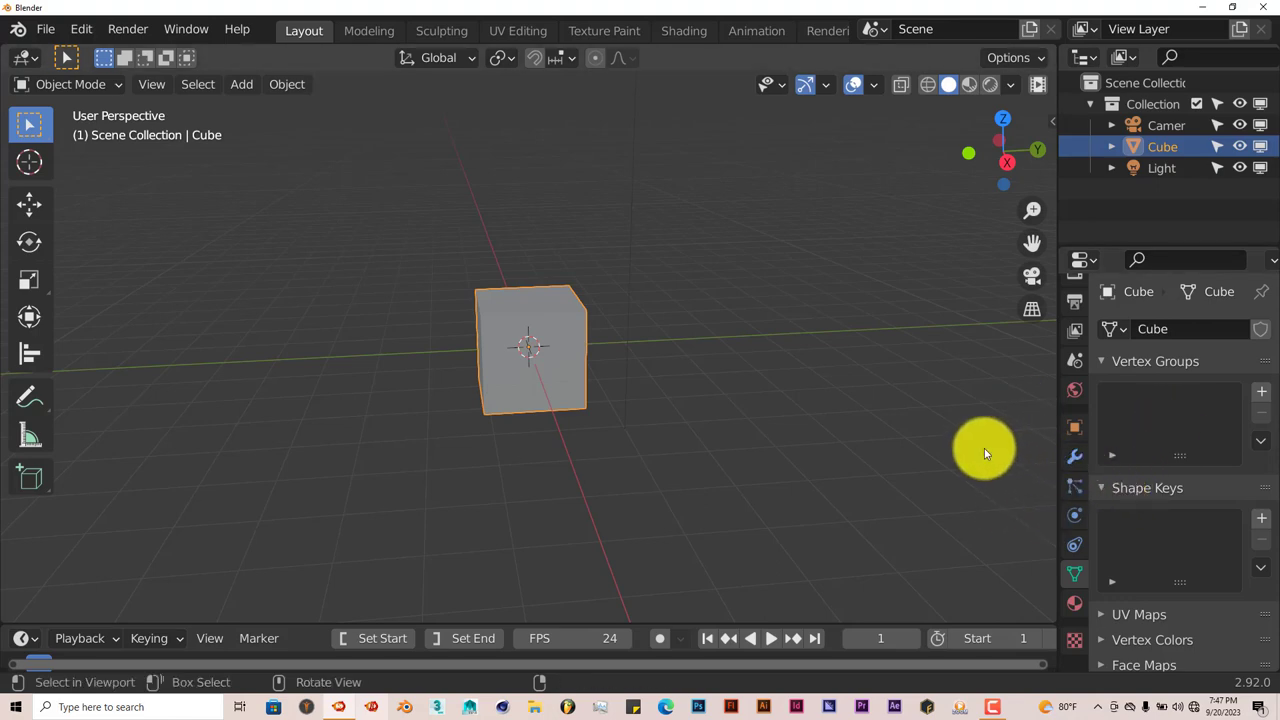
pyautogui.moveTo(880, 444); pyautogui.dragTo(800, 507, button='middle')
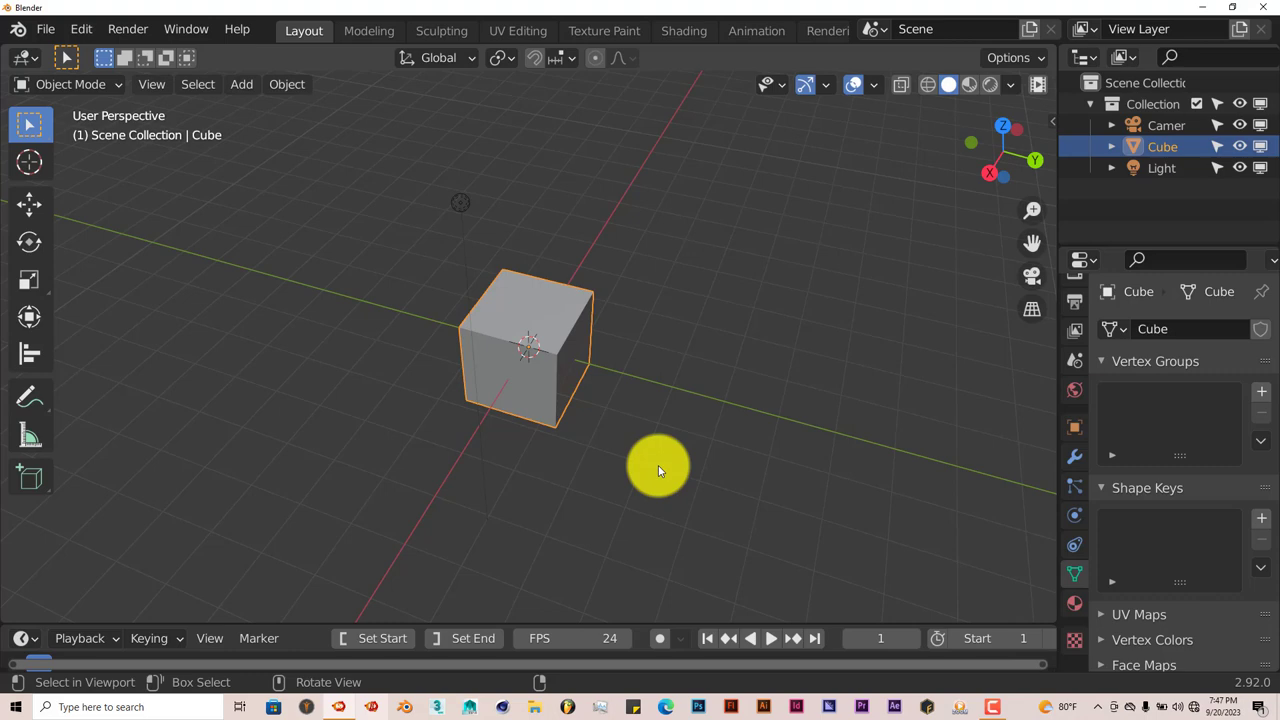
pyautogui.click(29, 200)
pyautogui.moveTo(609, 366); pyautogui.dragTo(437, 316)
# - Add a Bezier curve at the world origin
pyautogui.moveTo(437, 316); pyautogui.dragTo(597, 332, button='middle')
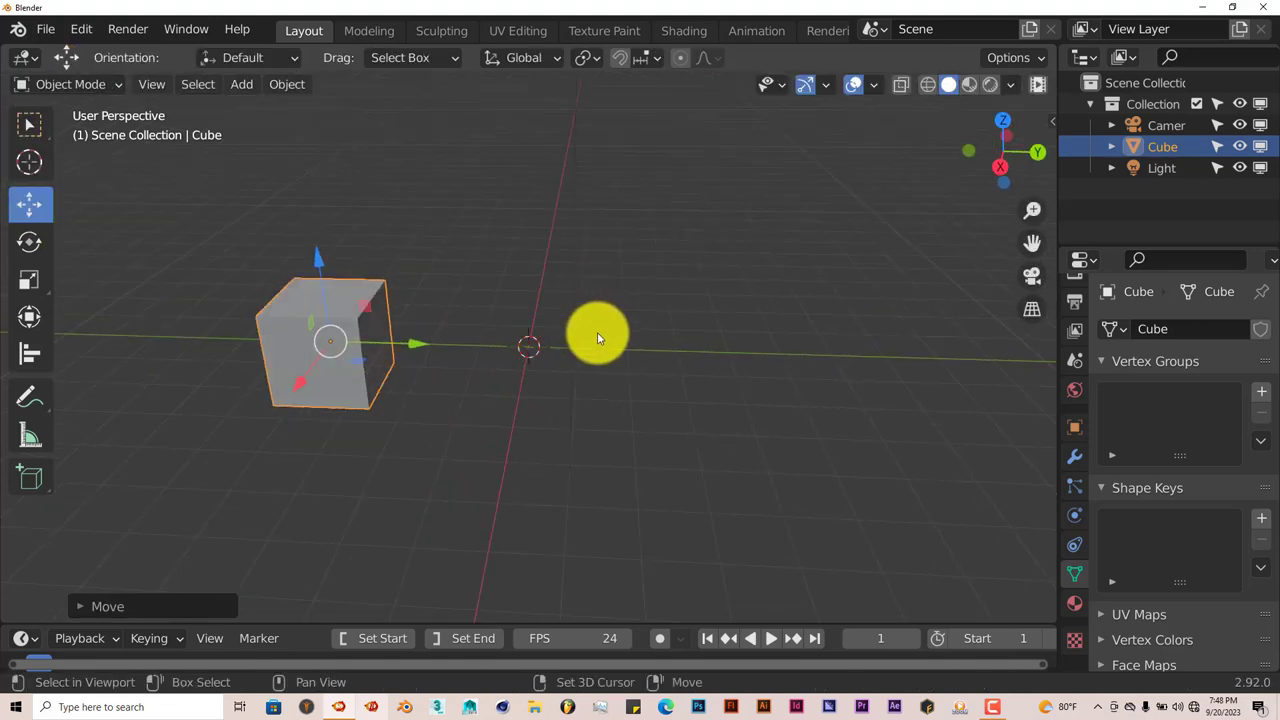
pyautogui.hotkey('shift', 'a')
pyautogui.moveTo(583, 160)
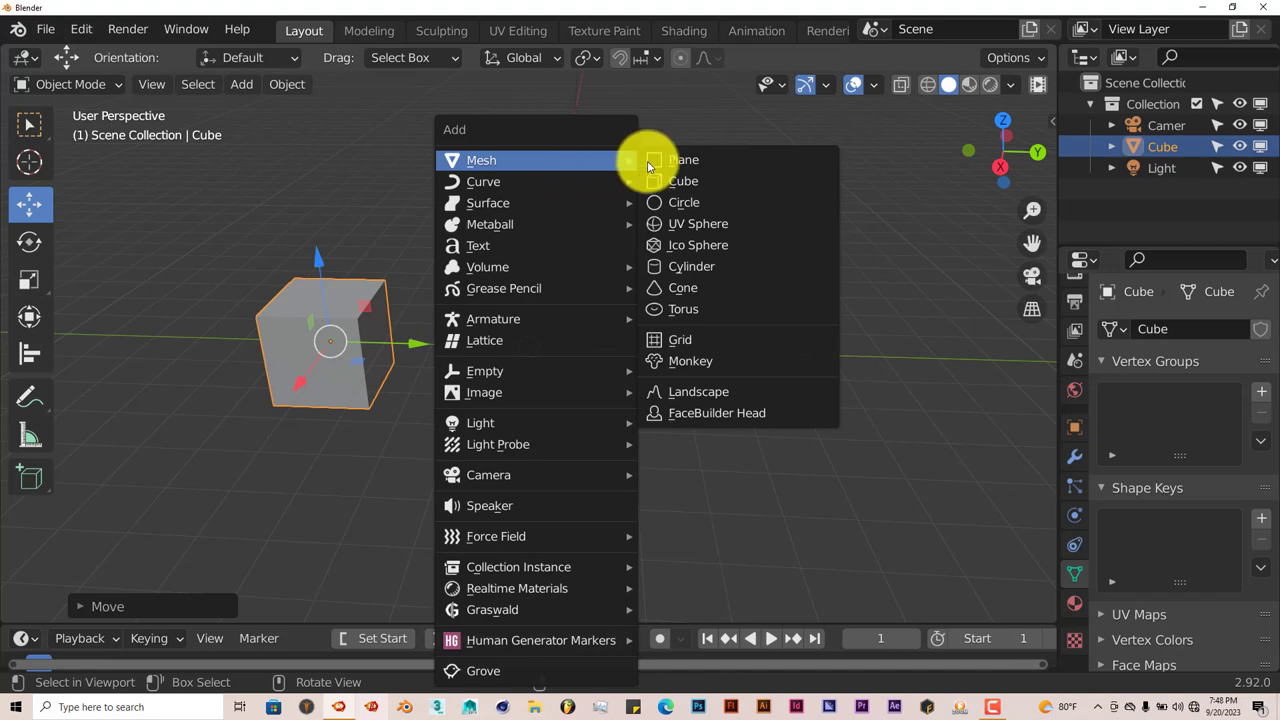
pyautogui.moveTo(565, 190)
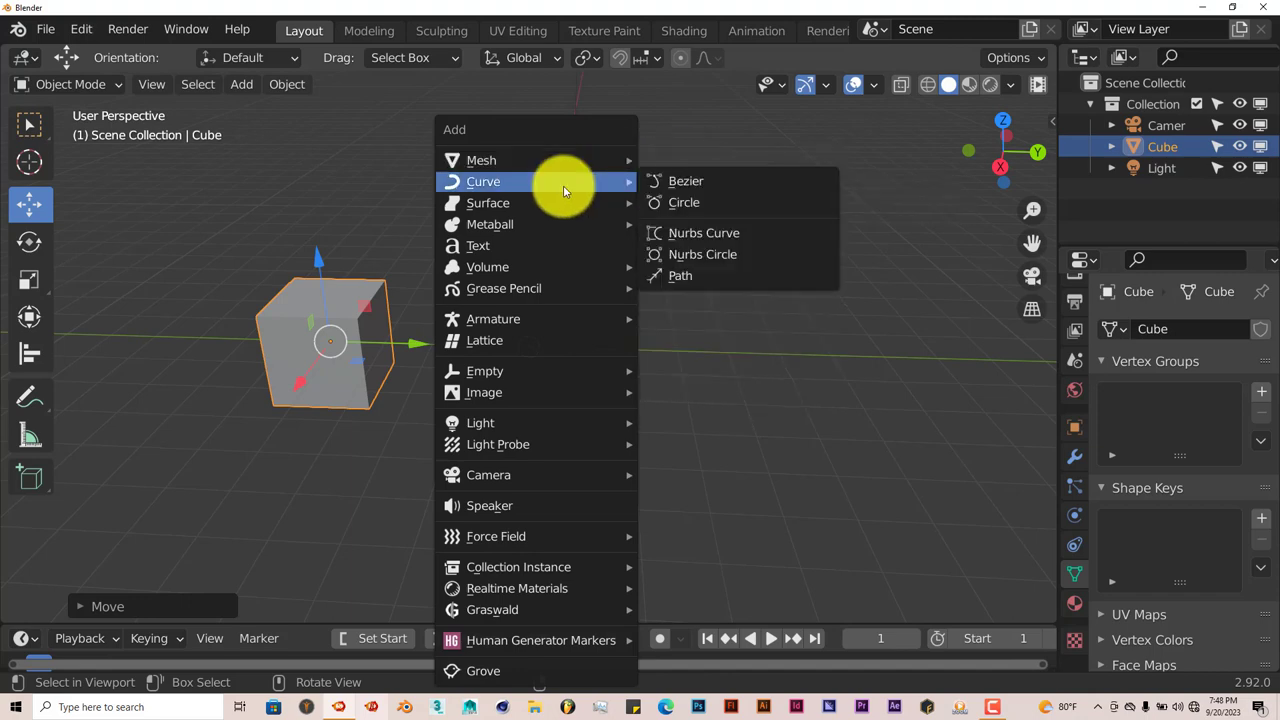
pyautogui.click(676, 182)
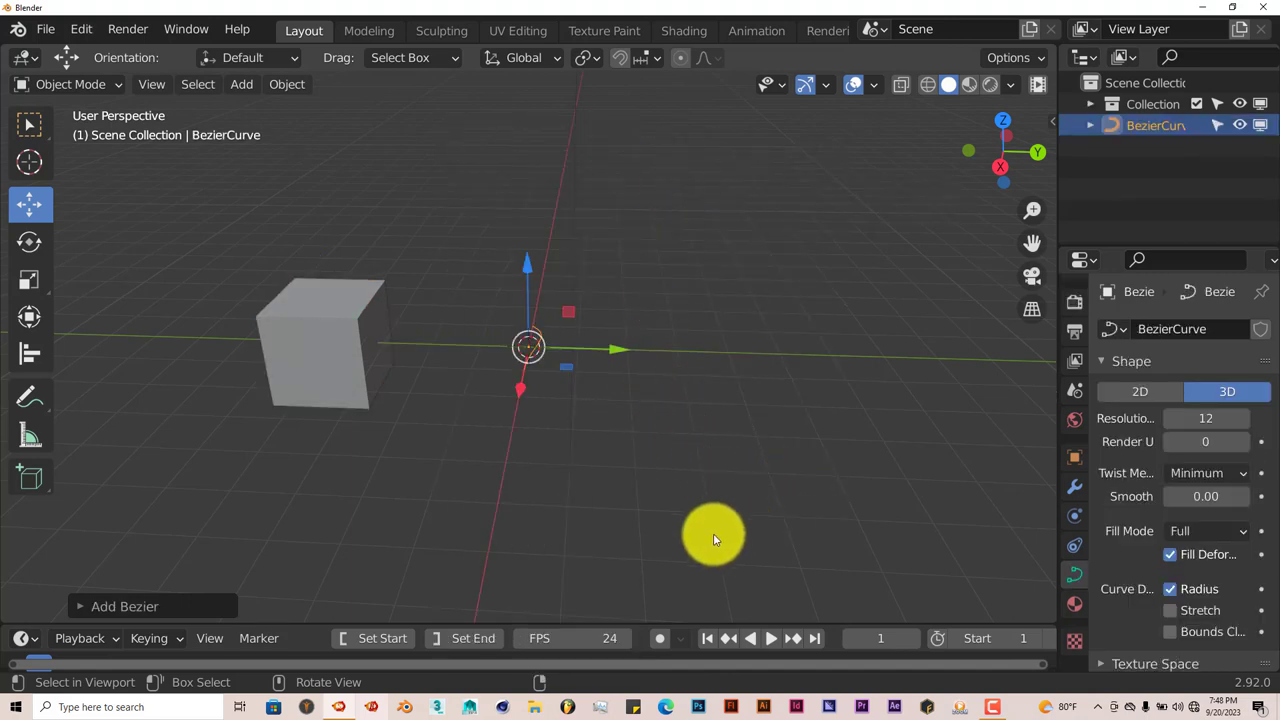
# - Add a mesh trail object to the Bezier curve from its object data properties
pyautogui.scroll(-1, 1110, 562)
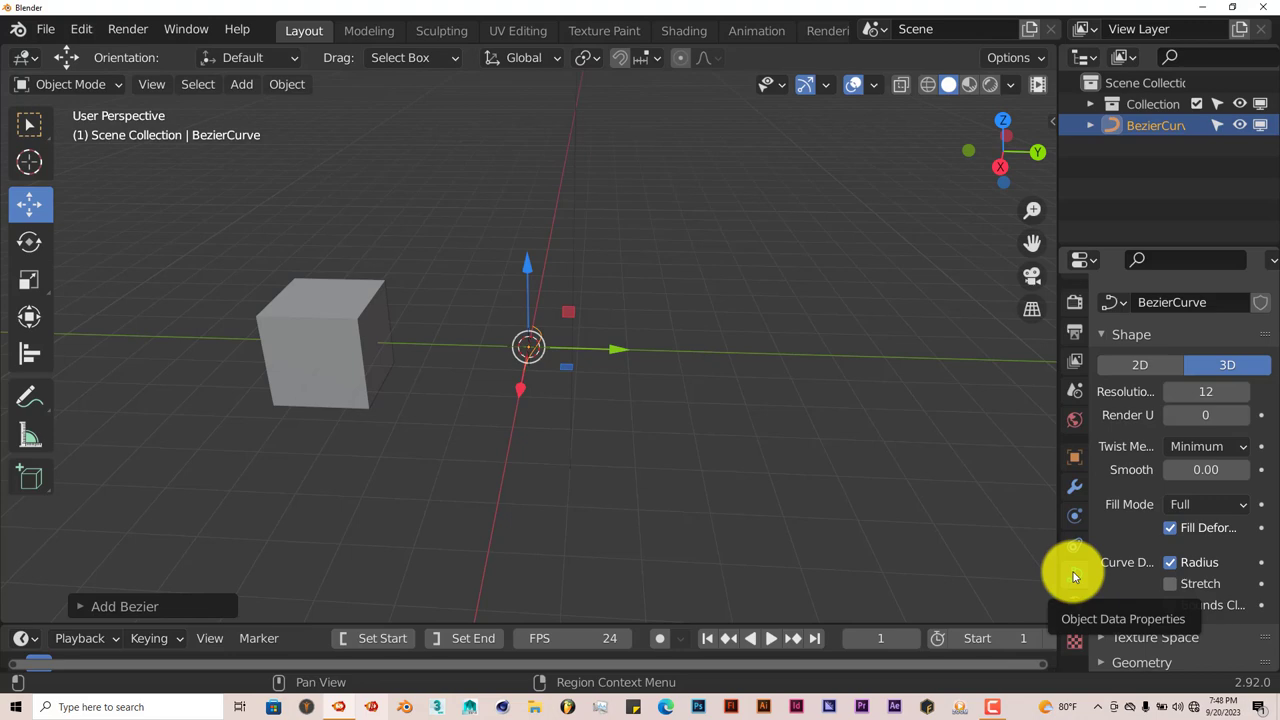
pyautogui.scroll(-9, 1234, 545)
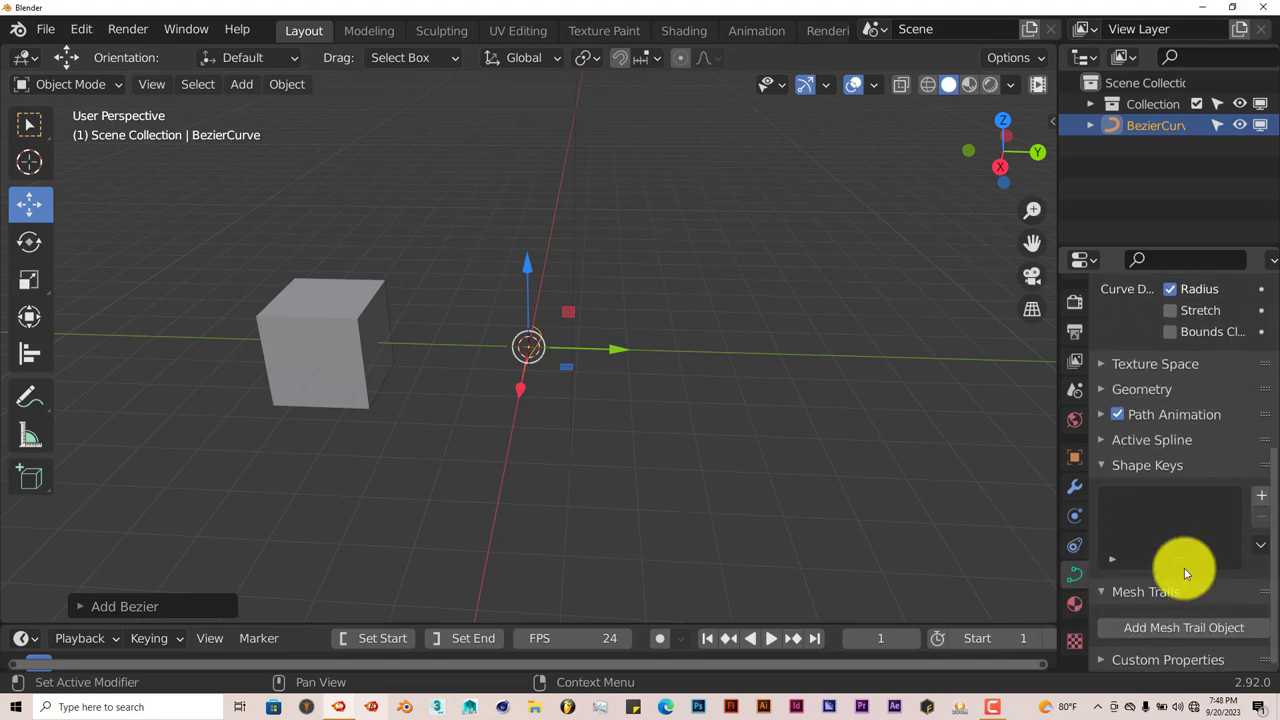
pyautogui.moveTo(583, 434); pyautogui.dragTo(594, 466, button='middle')
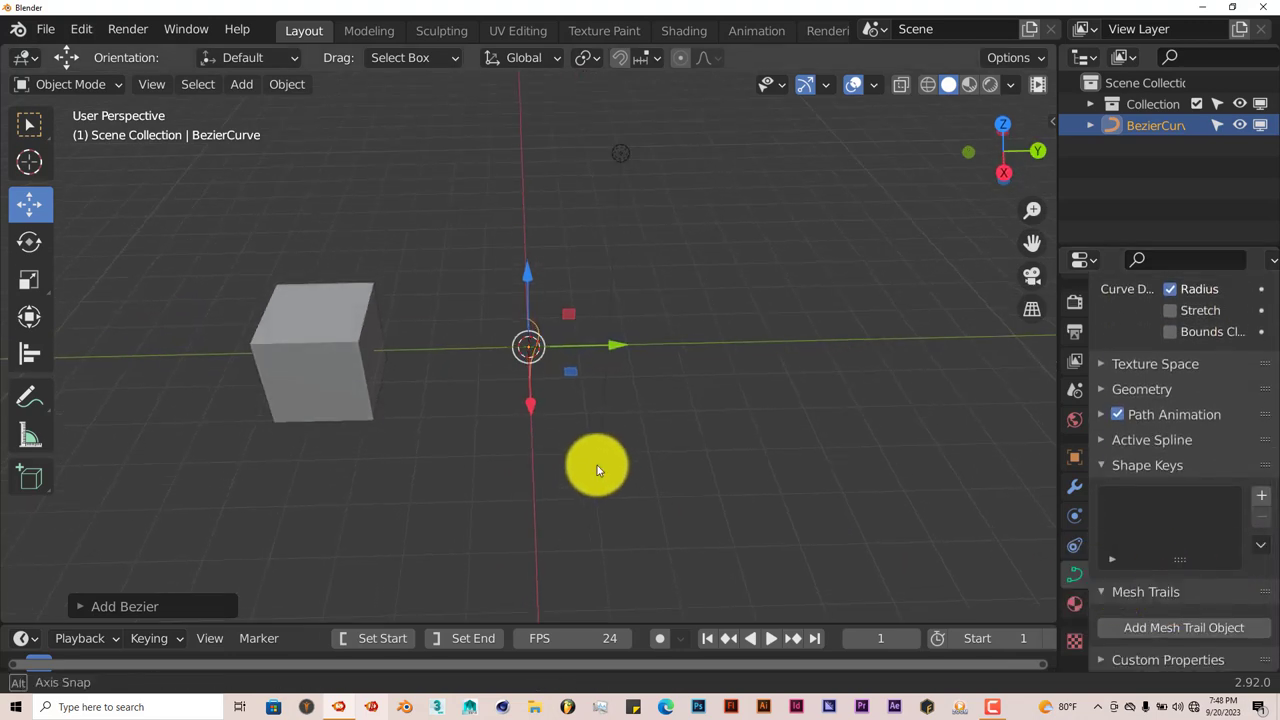
pyautogui.click(1137, 629)
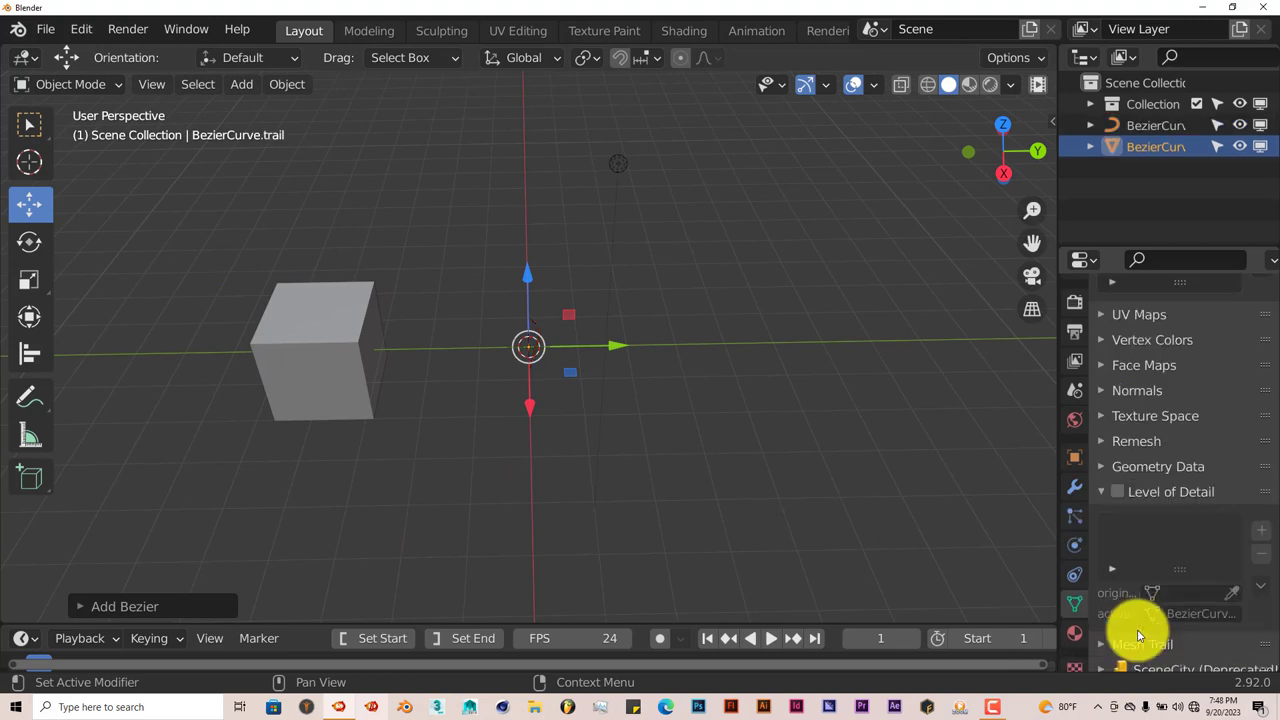
# - Move the Bezier curve around during animation playback to generate its trail, and return the stopped animation to frame 1
pyautogui.moveTo(580, 304)
pyautogui.mouseDown(button='middle')
pyautogui.moveTo(549, 320)
pyautogui.moveTo(563, 297)
pyautogui.mouseUp(button='middle')
pyautogui.click(569, 294)
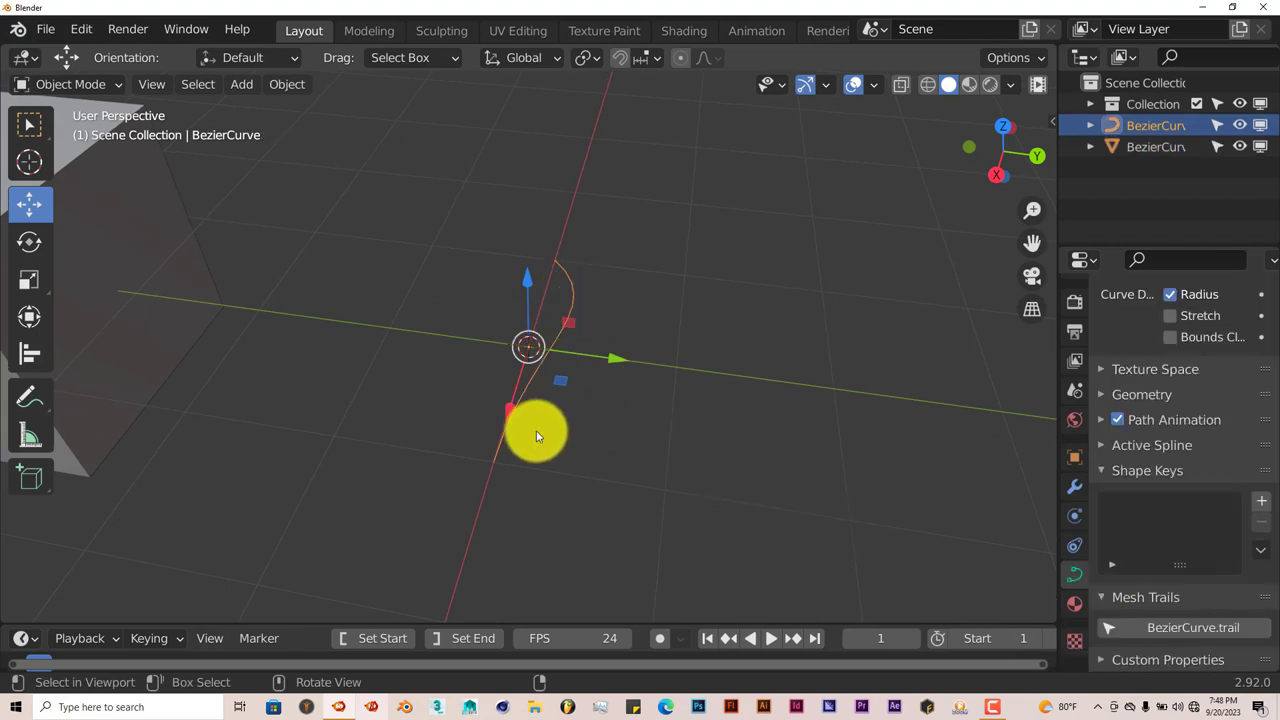
pyautogui.moveTo(536, 435); pyautogui.dragTo(531, 411, button='middle')
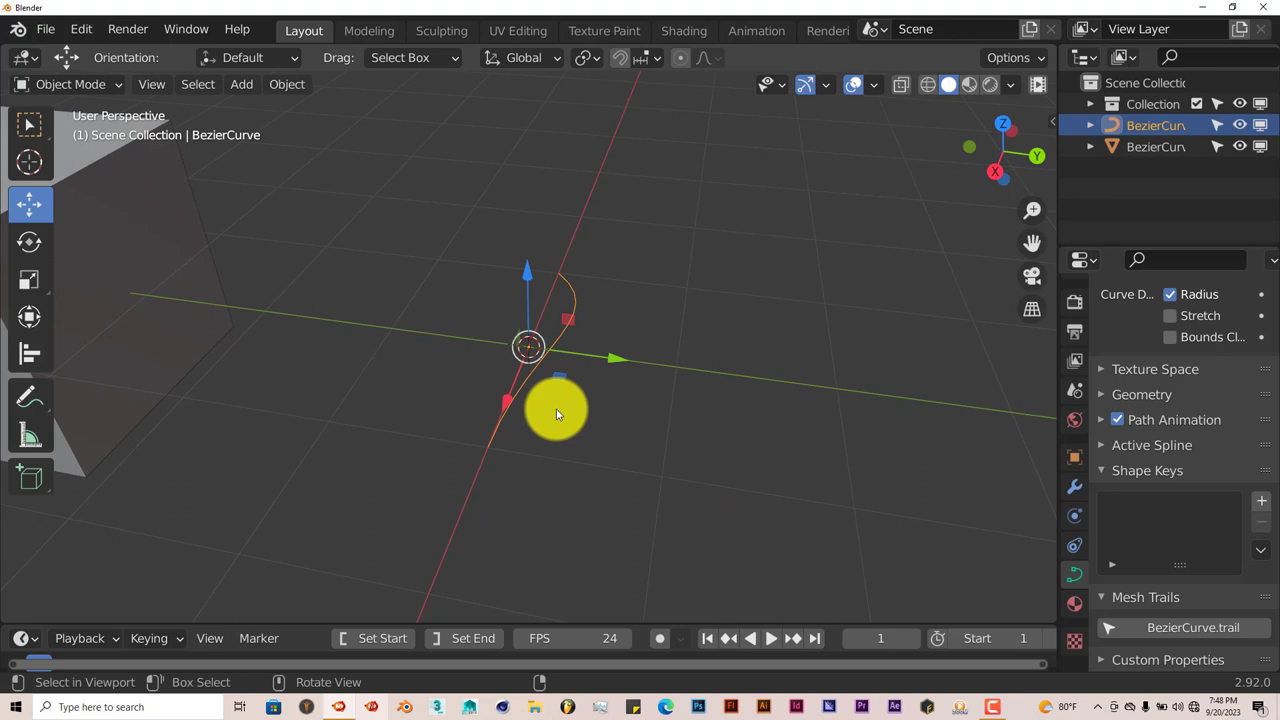
pyautogui.click(771, 638)
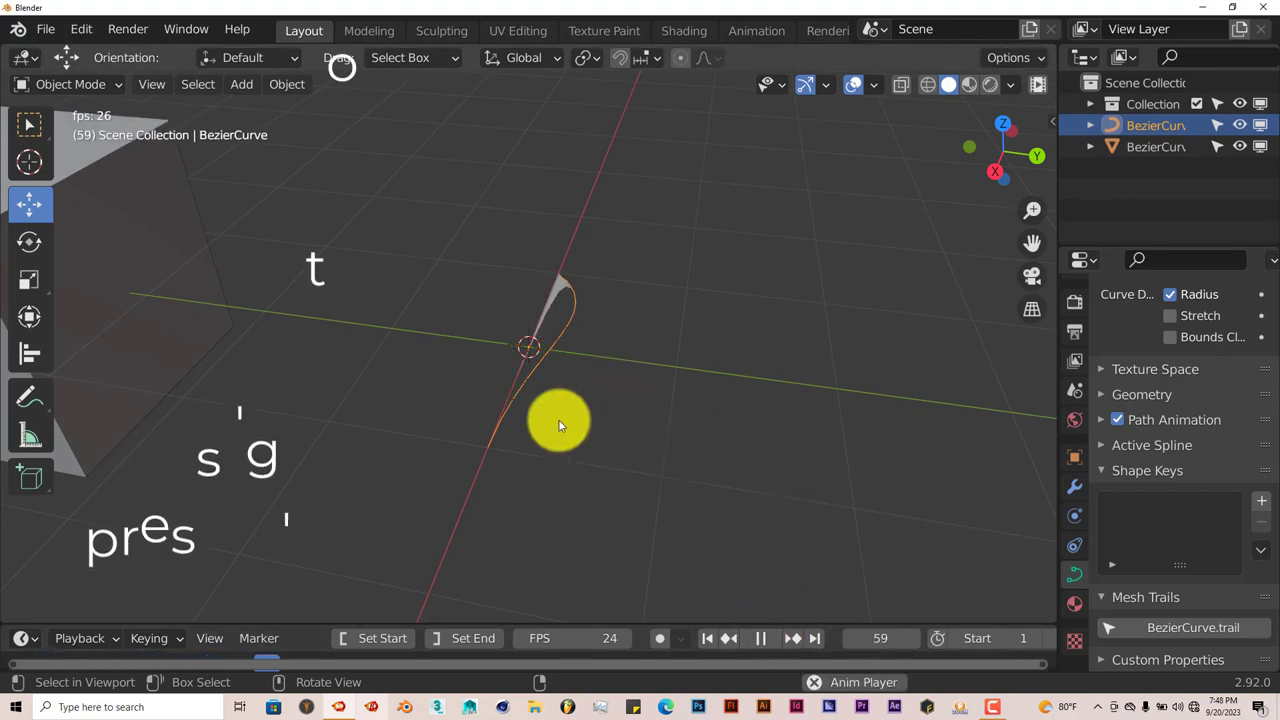
pyautogui.press('g')
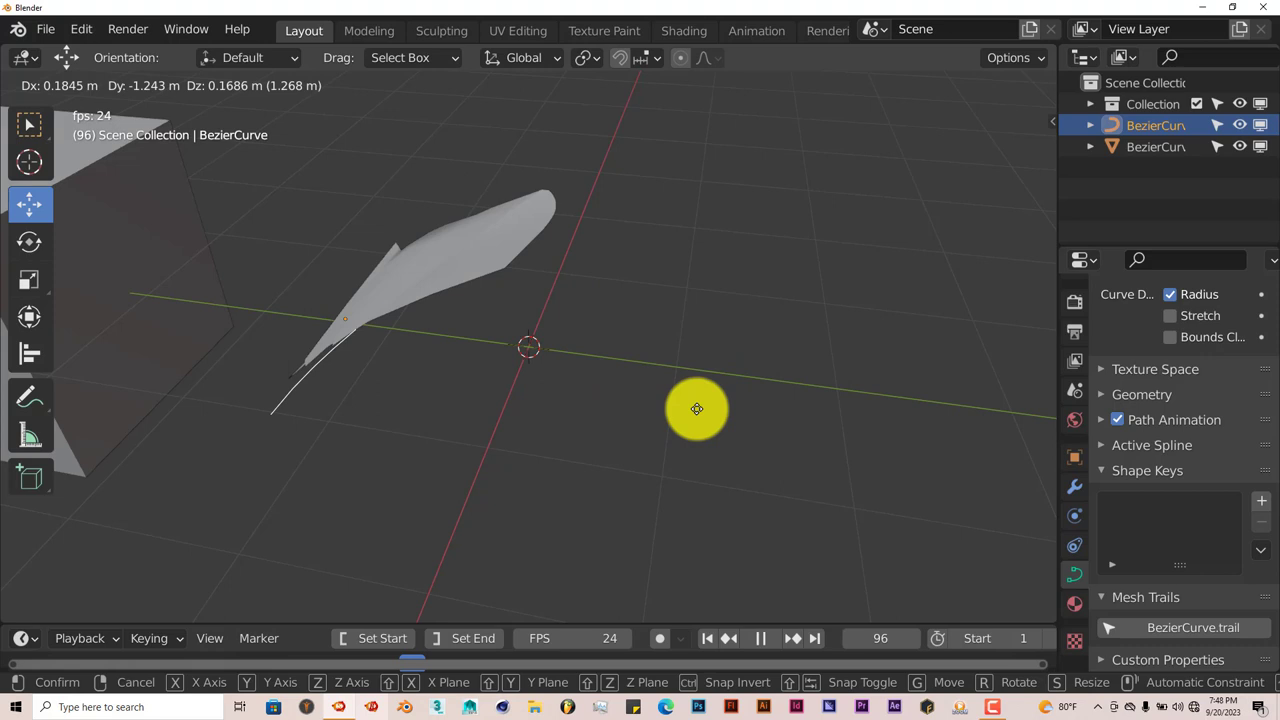
pyautogui.click(568, 323)
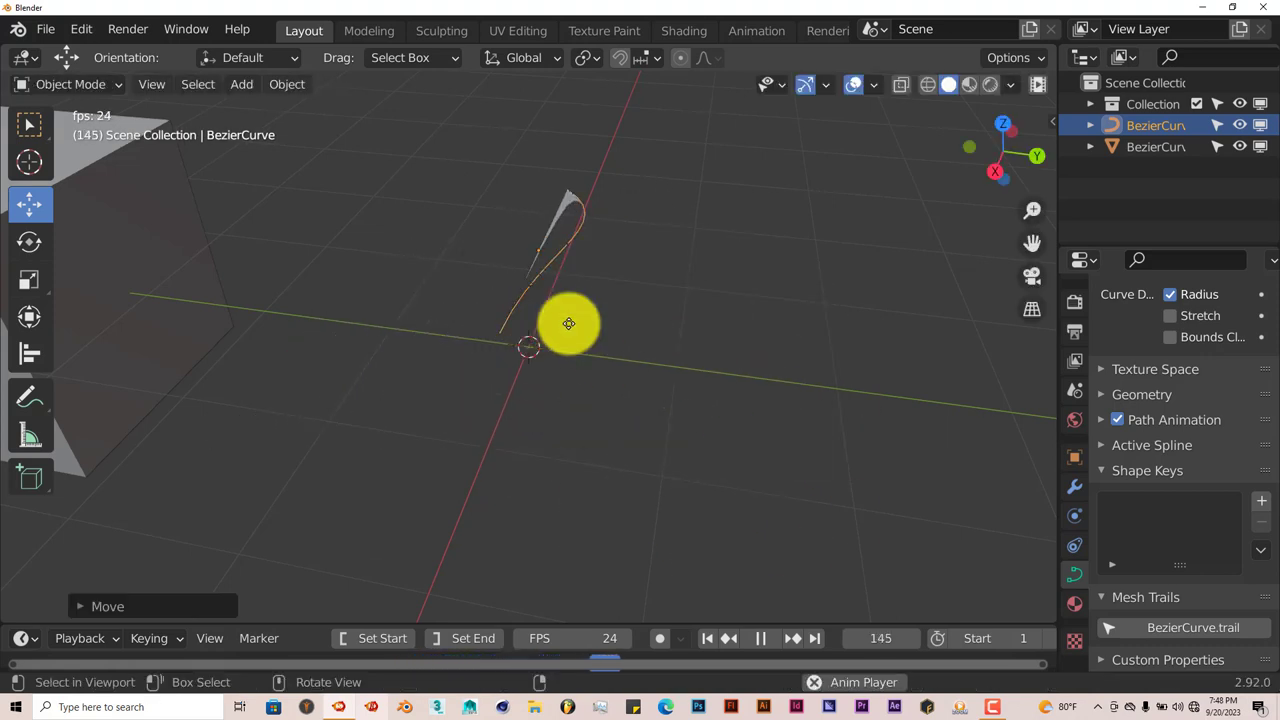
pyautogui.click(760, 638)
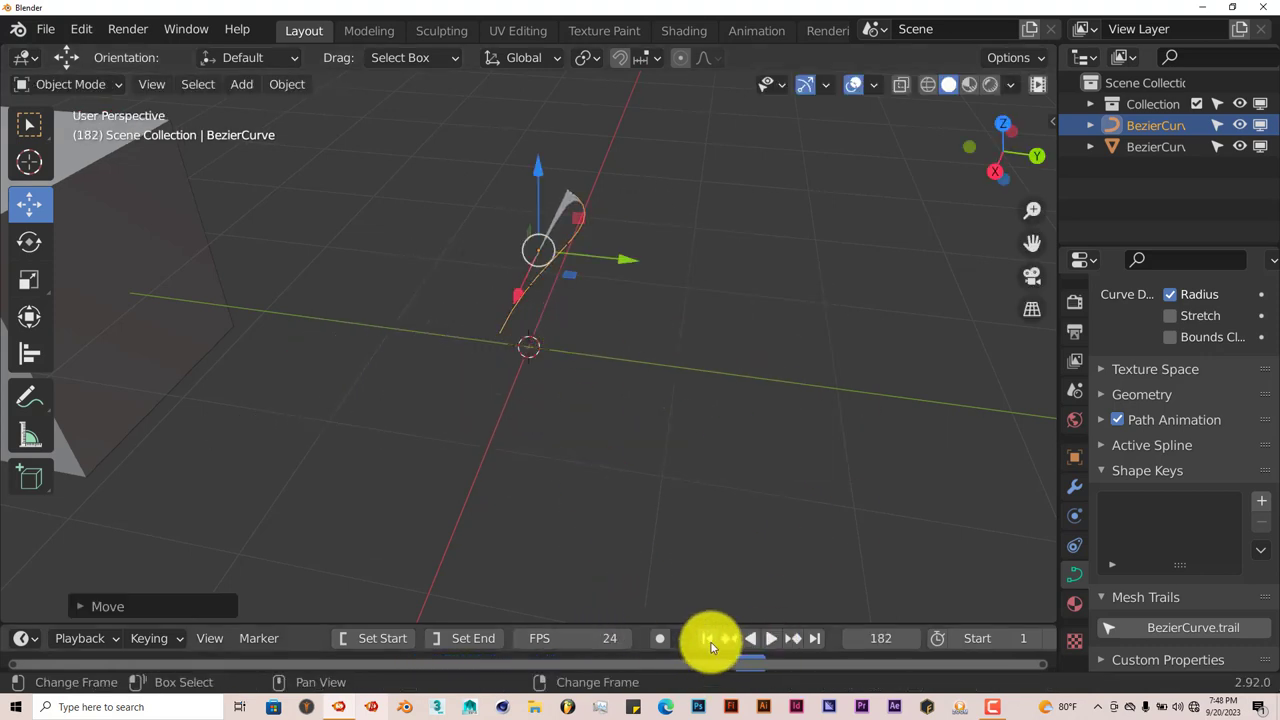
pyautogui.click(707, 638)
# - Switch the viewport to Rendered shading for a closer view of the curve and its trail
pyautogui.moveTo(617, 514); pyautogui.dragTo(641, 504, button='middle')
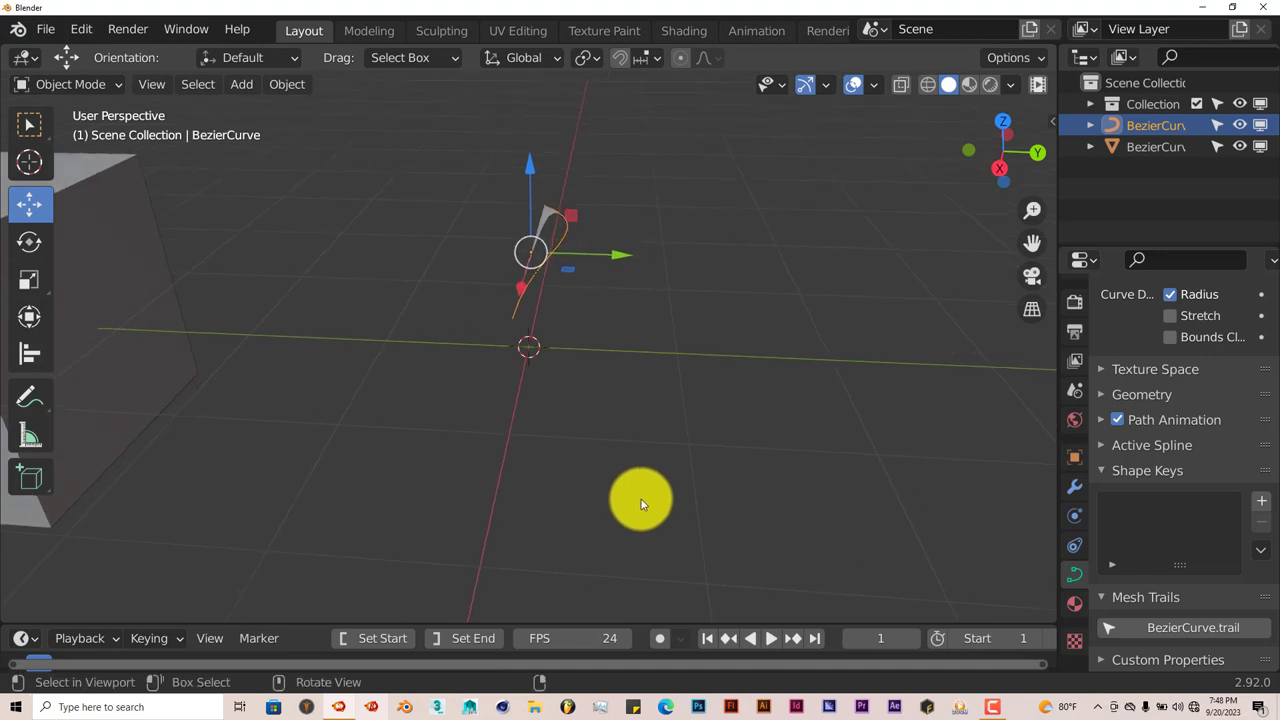
pyautogui.moveTo(495, 471); pyautogui.dragTo(434, 411, button='middle')
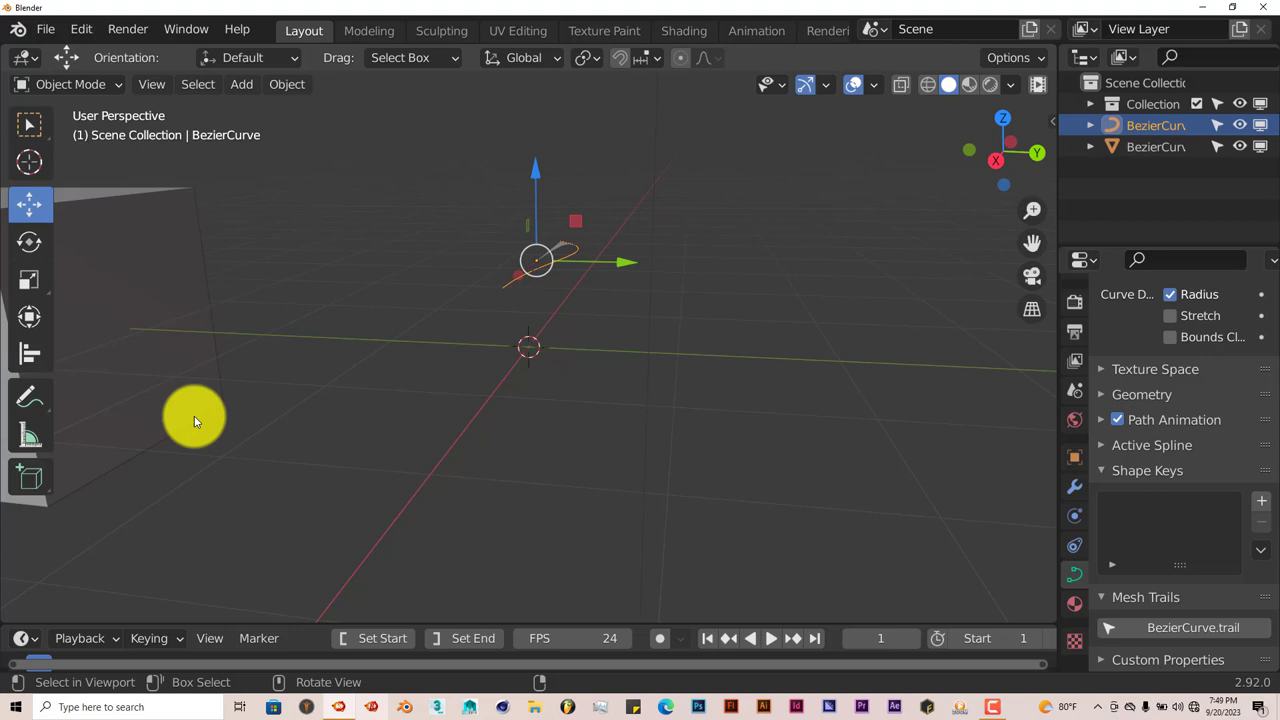
pyautogui.moveTo(194, 416); pyautogui.dragTo(406, 404, button='middle')
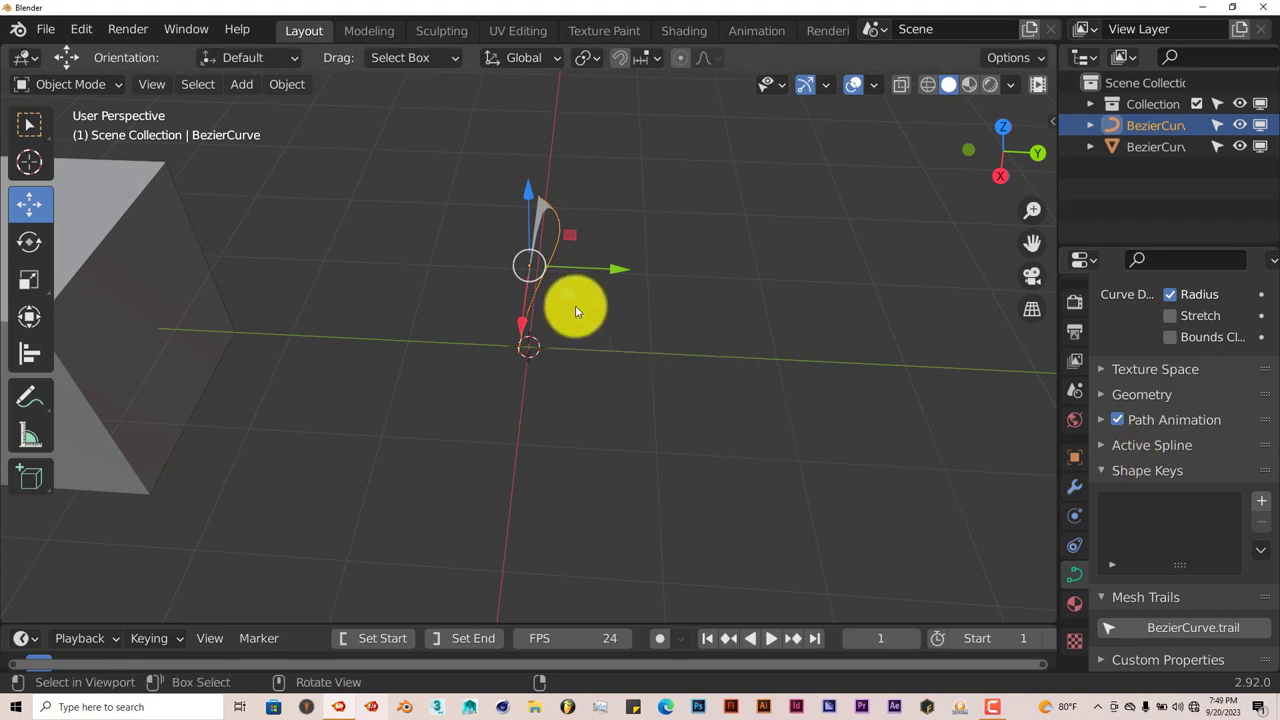
pyautogui.scroll(2, 568, 303)
pyautogui.moveTo(1034, 257)
pyautogui.mouseDown()
pyautogui.moveTo(1023, 280)
pyautogui.moveTo(1017, 255)
pyautogui.mouseUp()
pyautogui.scroll(3, 610, 328)
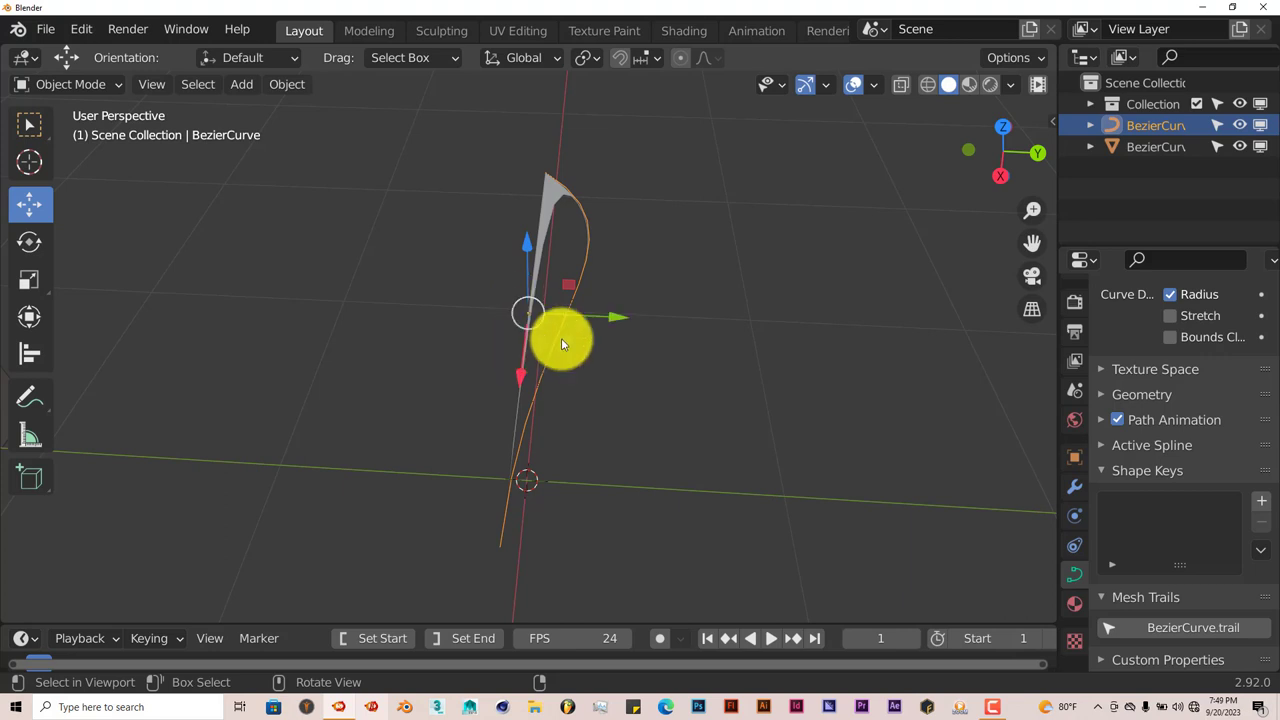
pyautogui.click(990, 86)
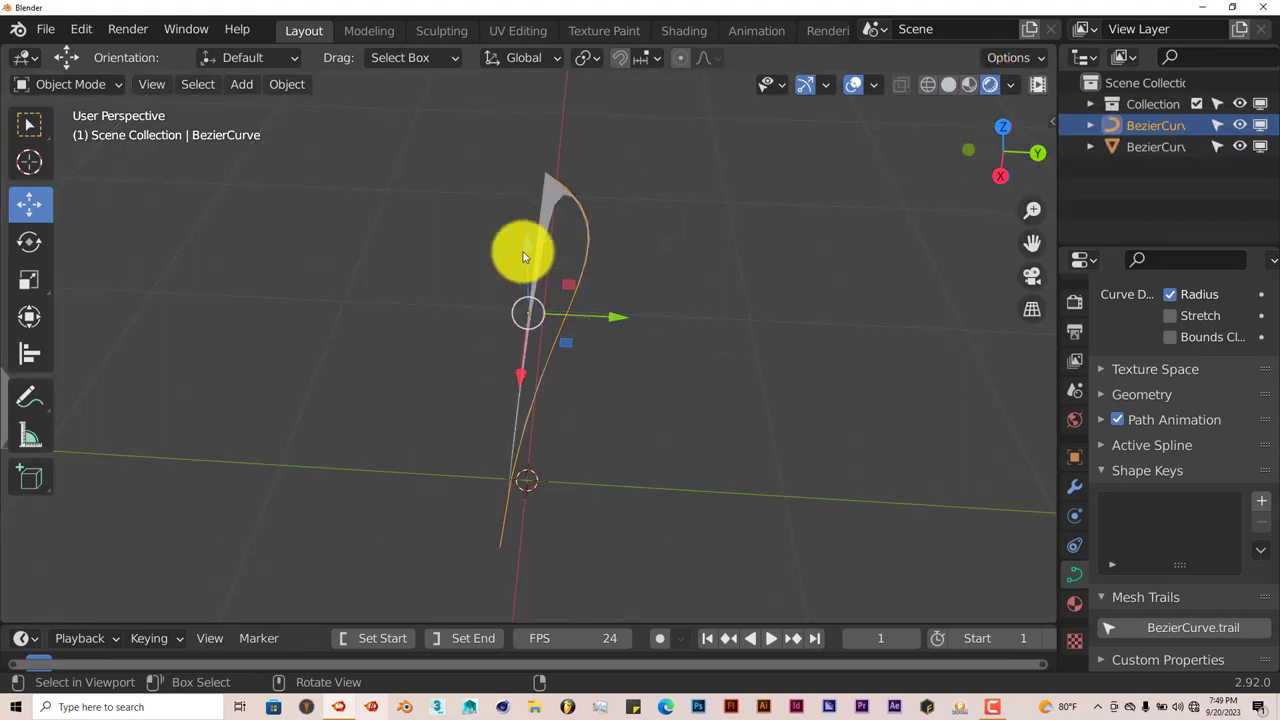
pyautogui.moveTo(651, 387); pyautogui.dragTo(663, 363, button='middle')
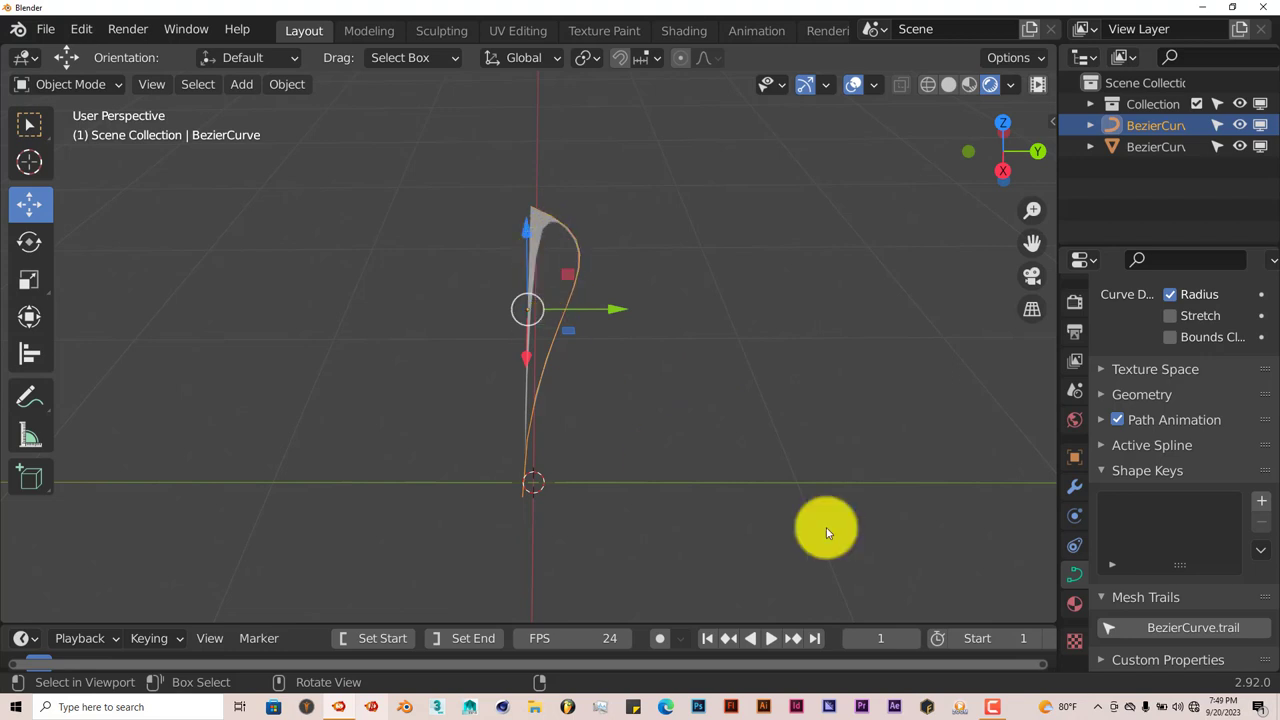
# - Select the Bezier curve's trail object and expand its Mesh Trail settings
pyautogui.click(1145, 627)
pyautogui.scroll(-1, 1218, 575)
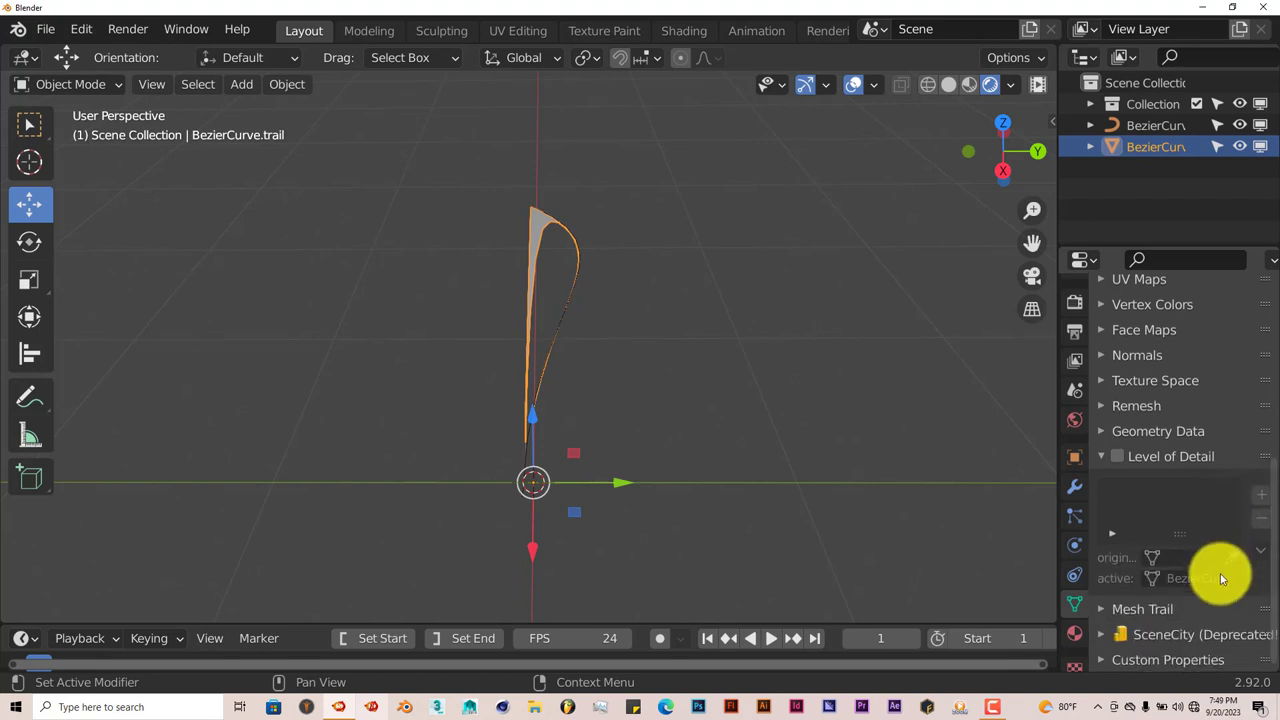
pyautogui.click(1104, 614)
pyautogui.scroll(-6, 1150, 585)
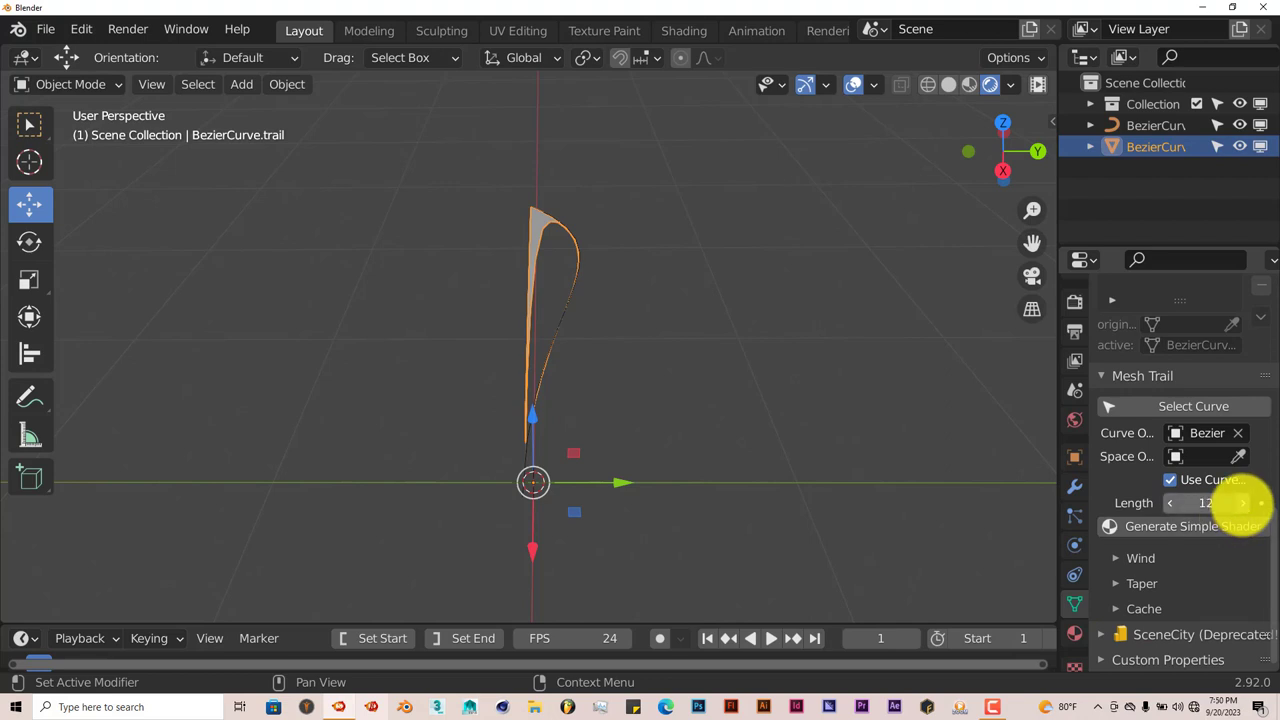
# - Preview the trail at length 12 by moving the Bezier curve during playback, cancel the move, and return the stopped animation to frame 1
pyautogui.click(775, 637)
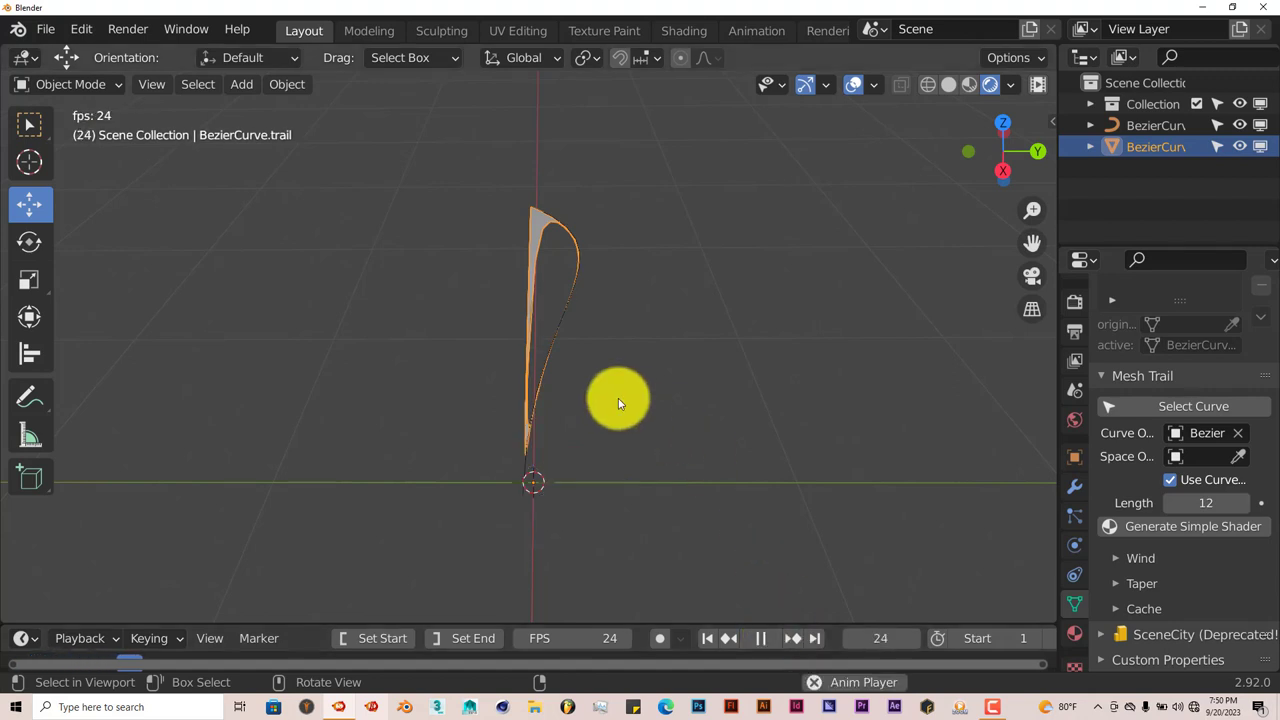
pyautogui.press('F3')
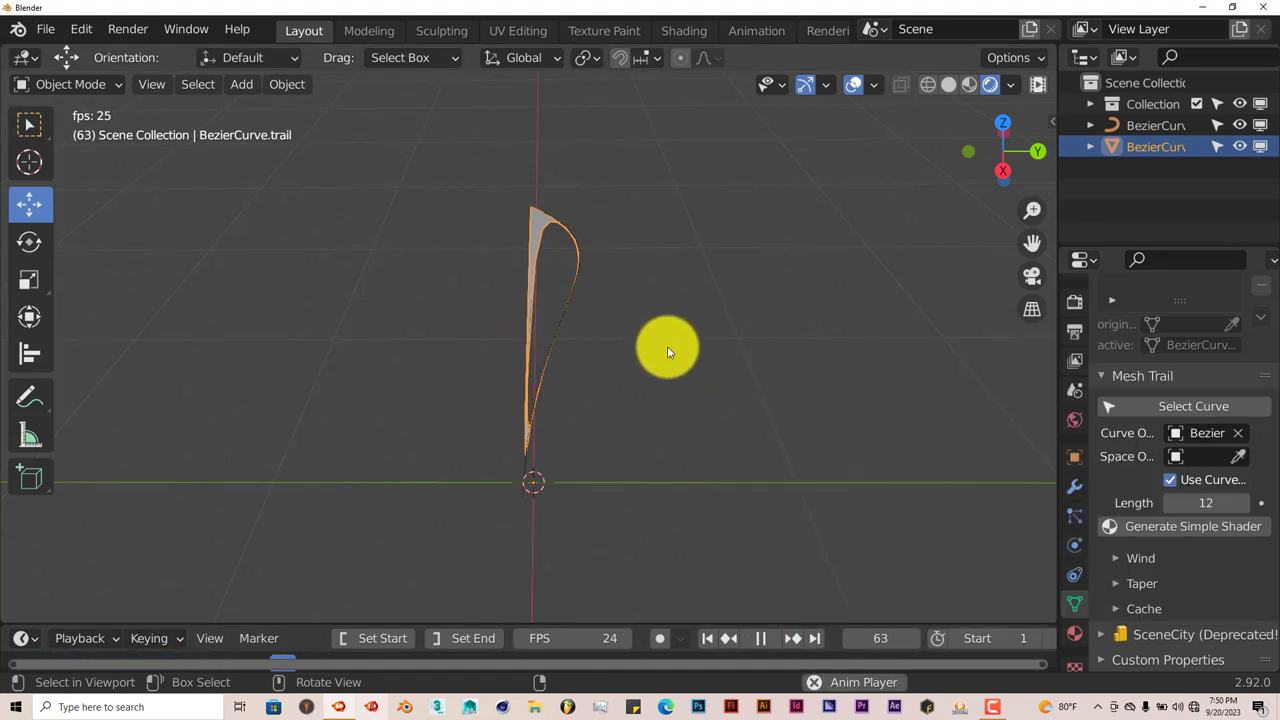
pyautogui.press('g')
pyautogui.press('Escape')
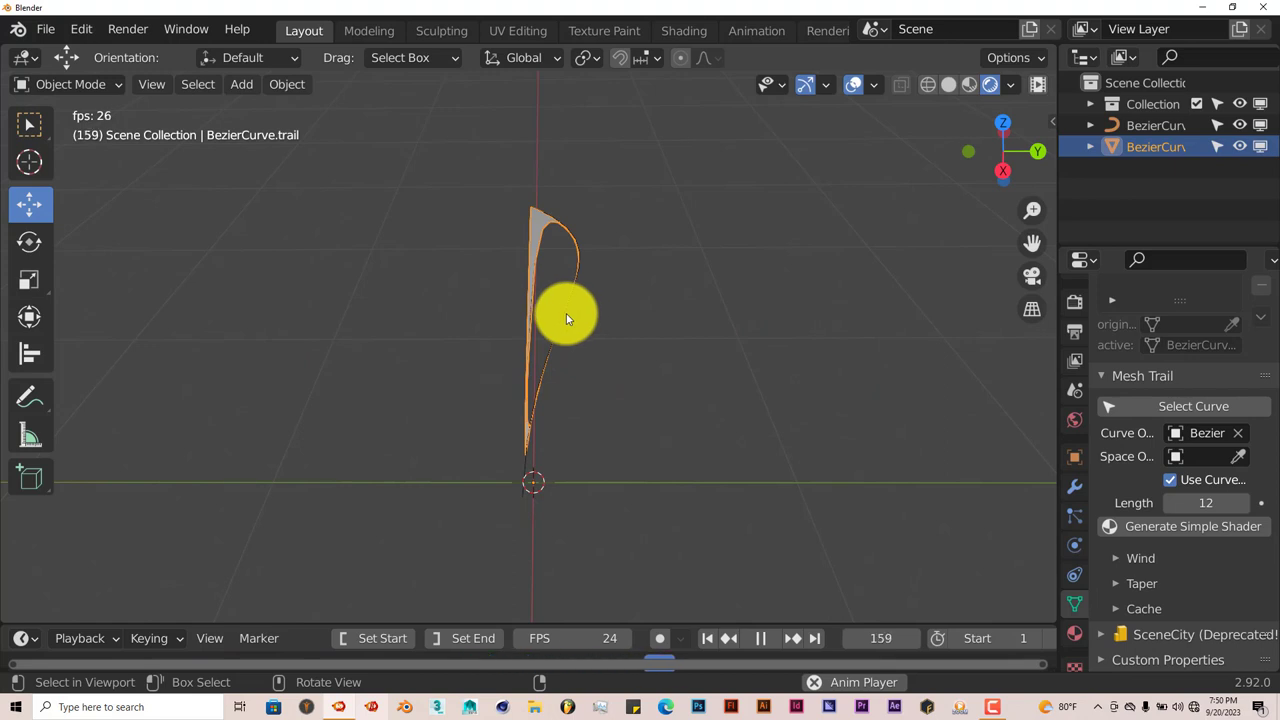
pyautogui.click(566, 313)
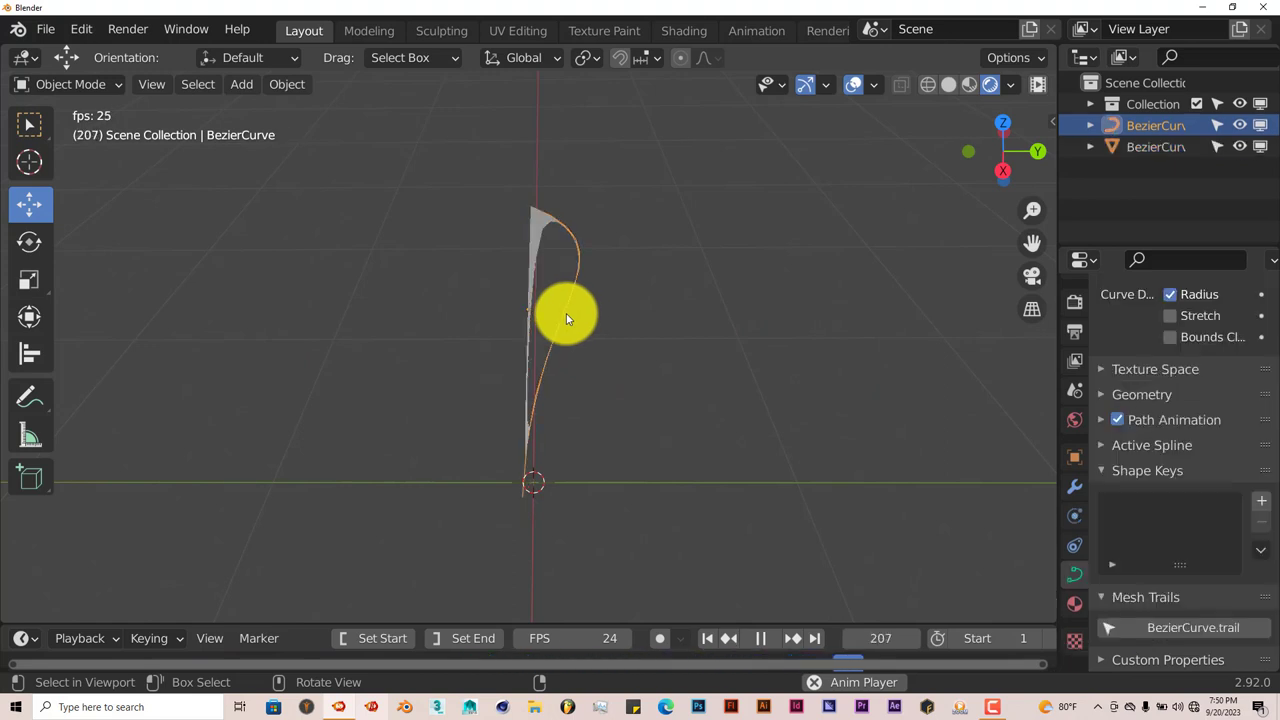
pyautogui.press('g')
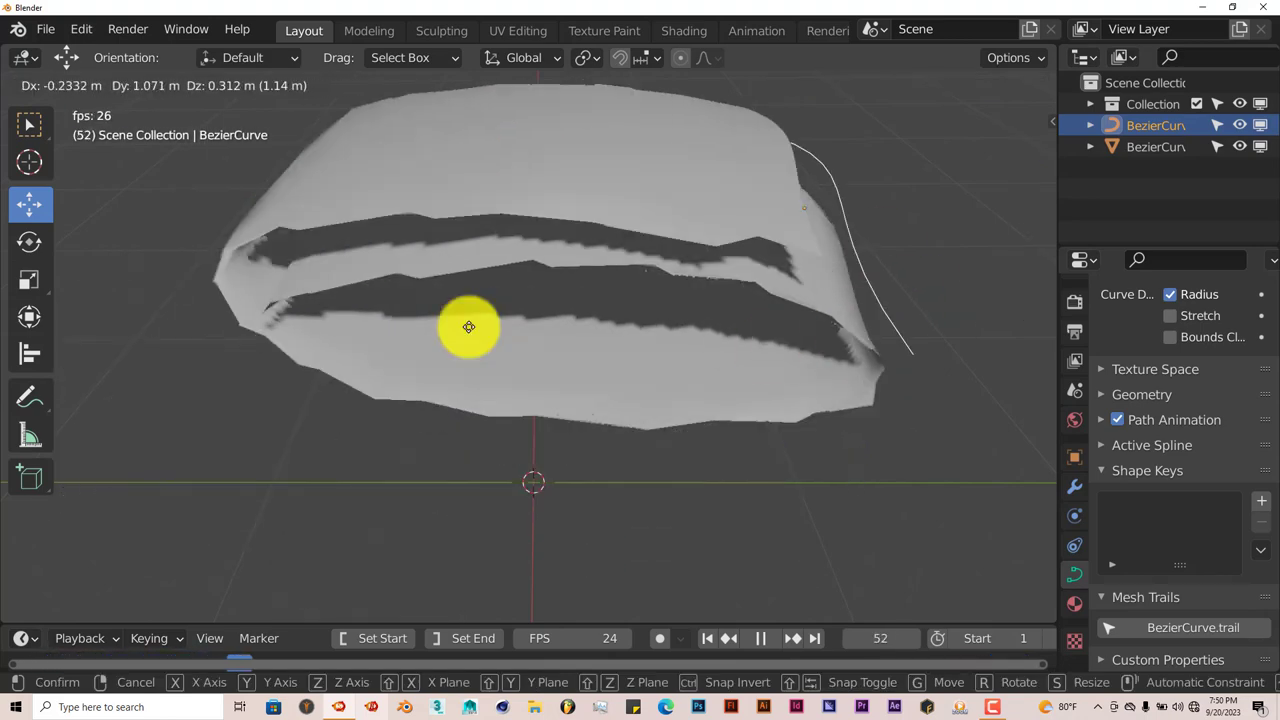
pyautogui.rightClick(591, 255)
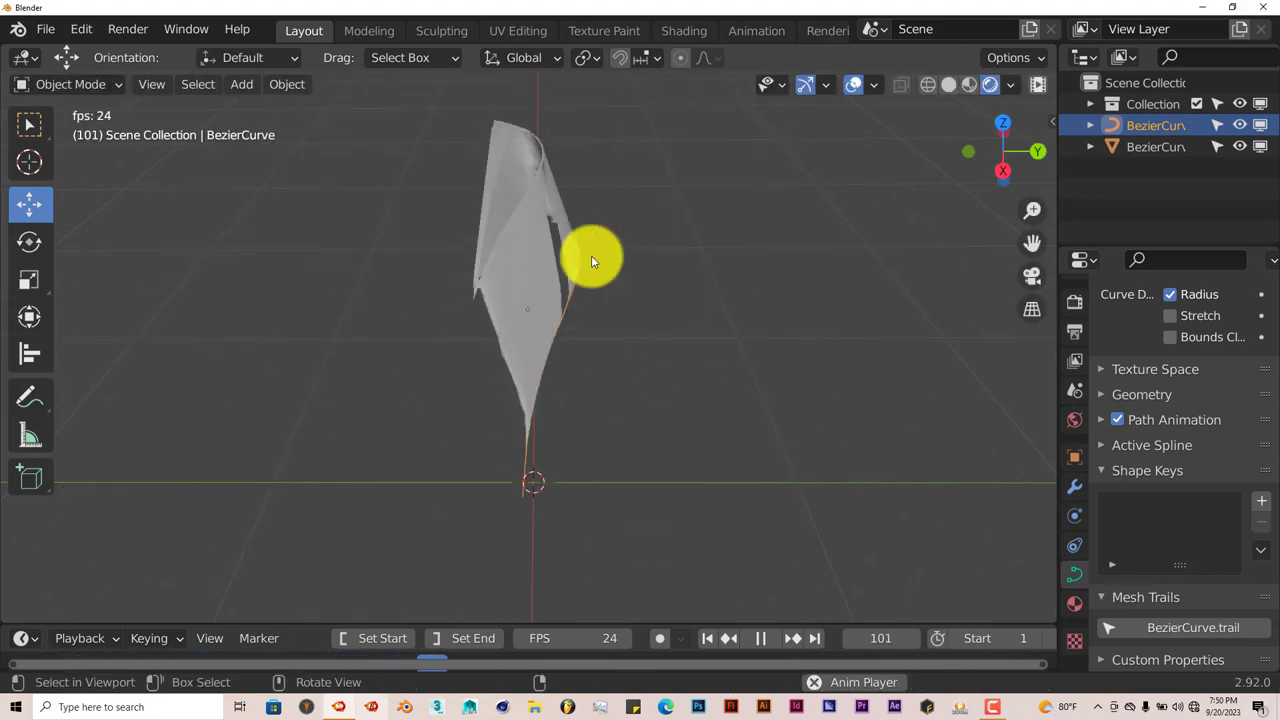
pyautogui.click(765, 638)
pyautogui.click(707, 638)
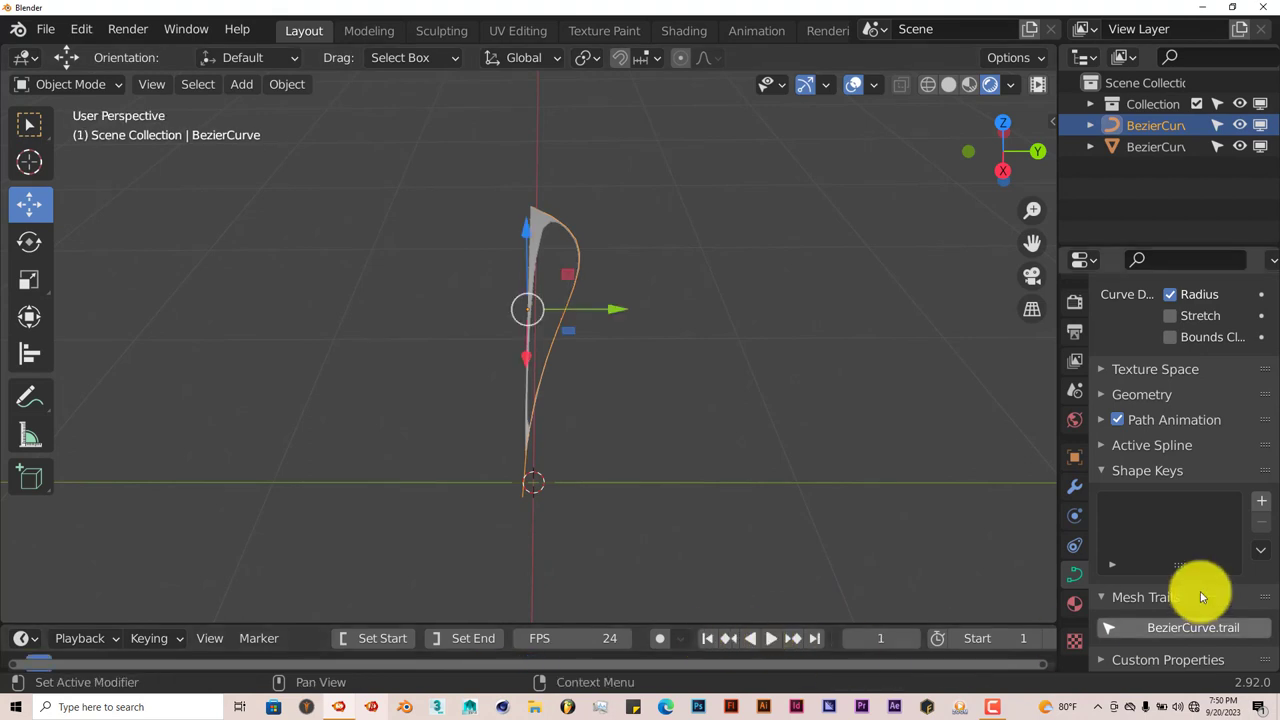
# - Select the Bezier curve's trail object and set its Mesh Trail length to 5
pyautogui.click(1155, 631)
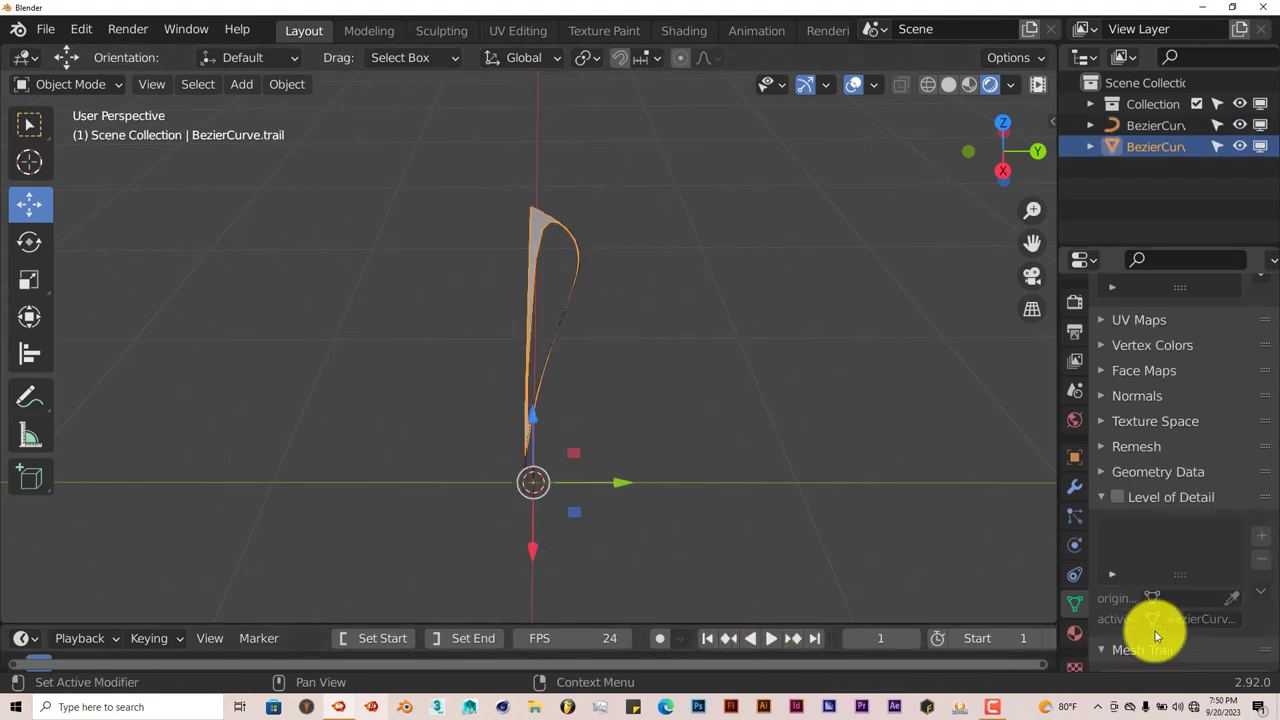
pyautogui.scroll(-4, 1155, 631)
pyautogui.scroll(-2, 1155, 631)
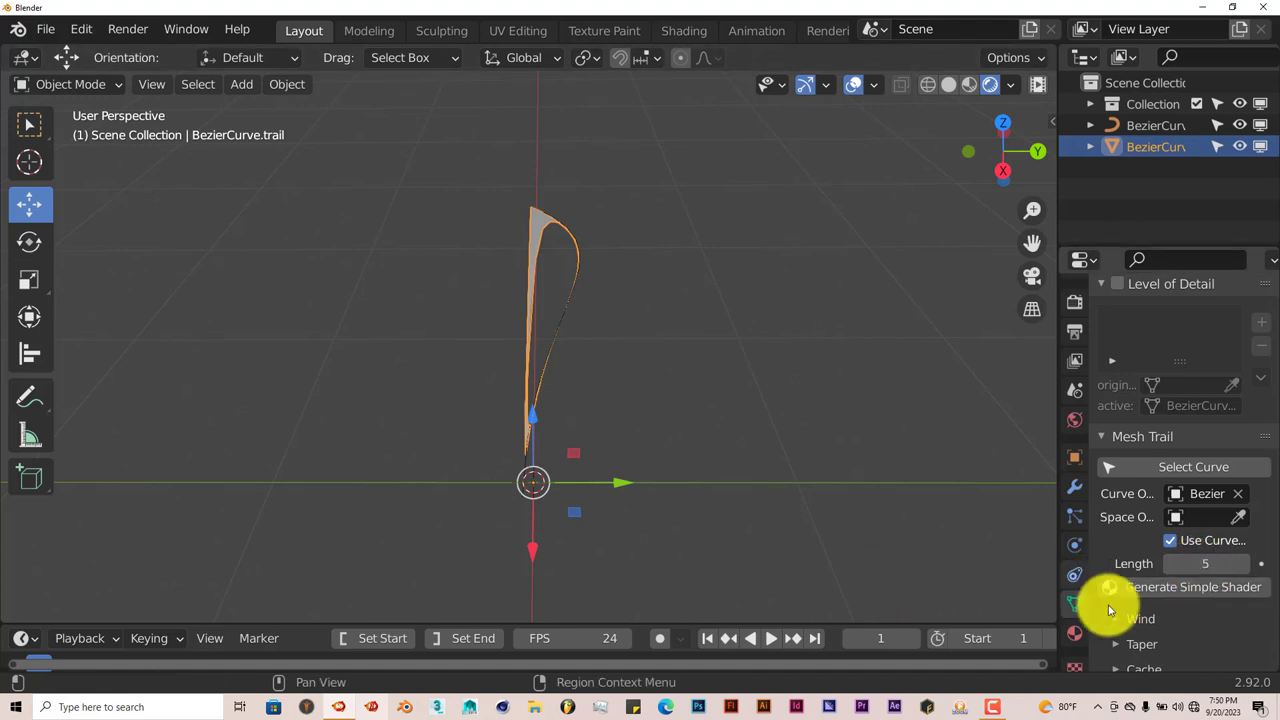
pyautogui.scroll(-2, 1141, 625)
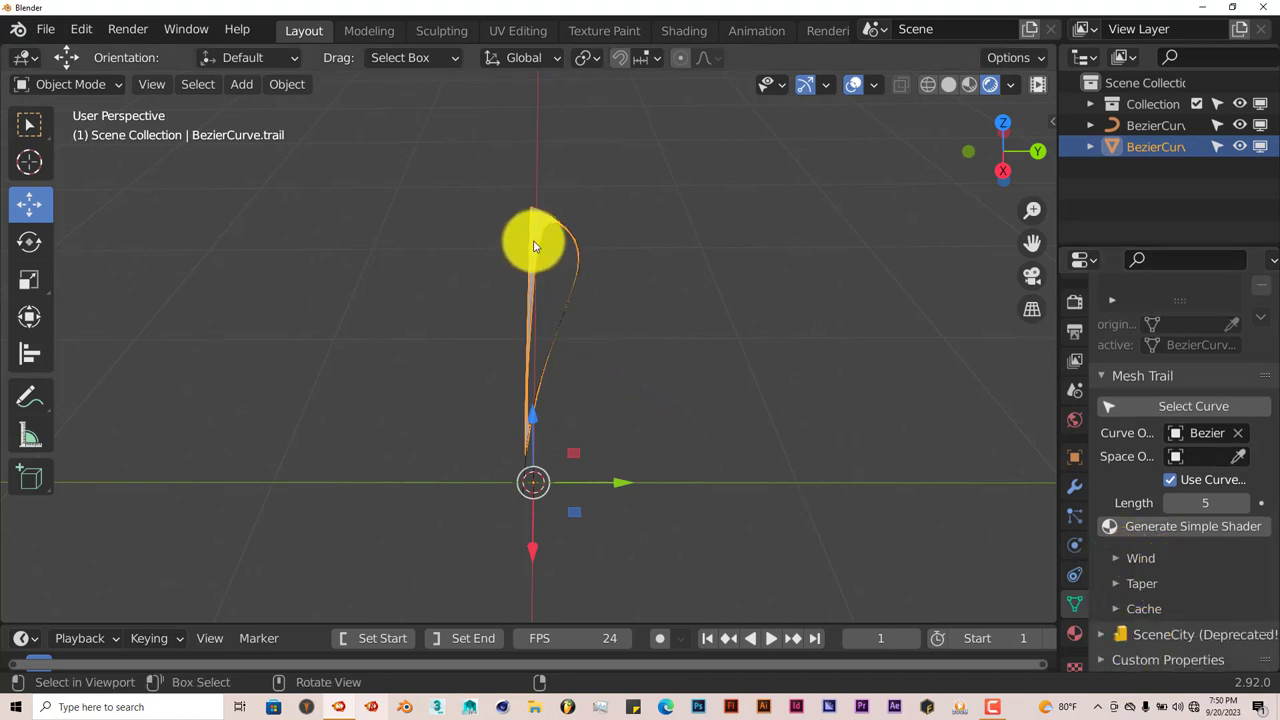
pyautogui.scroll(-6, 535, 245)
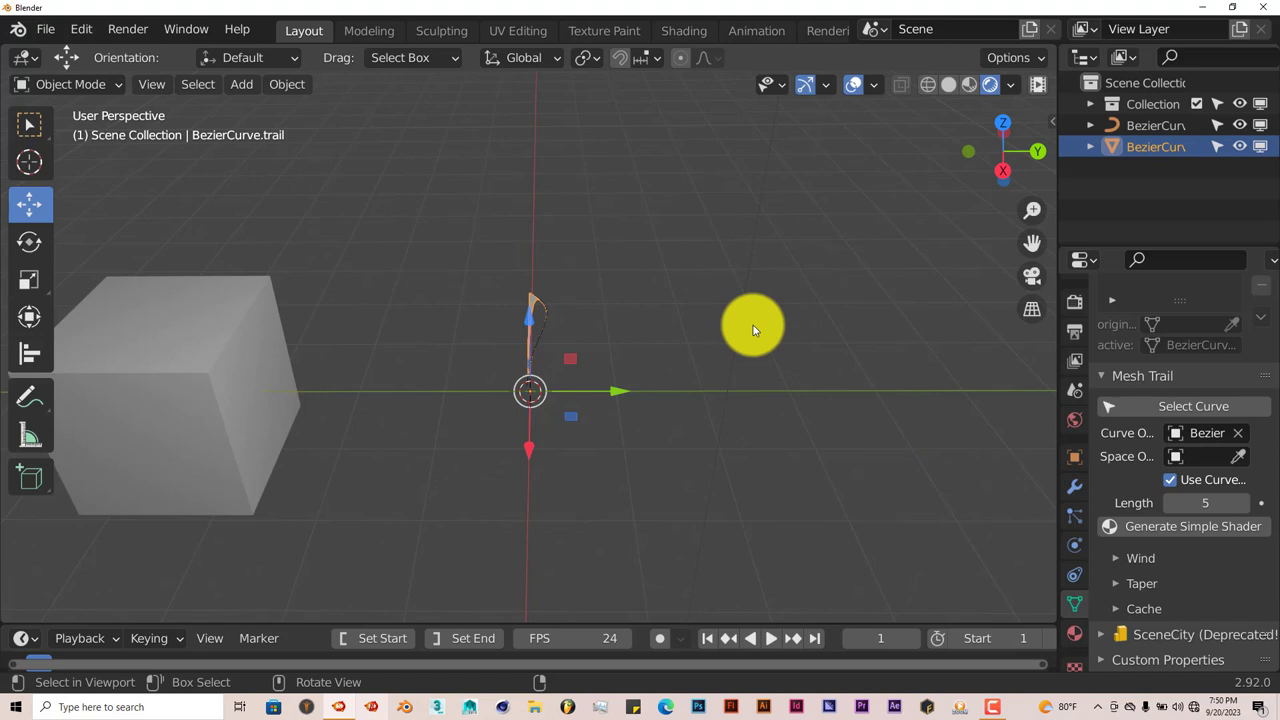
pyautogui.moveTo(280, 465); pyautogui.dragTo(551, 349, button='middle')
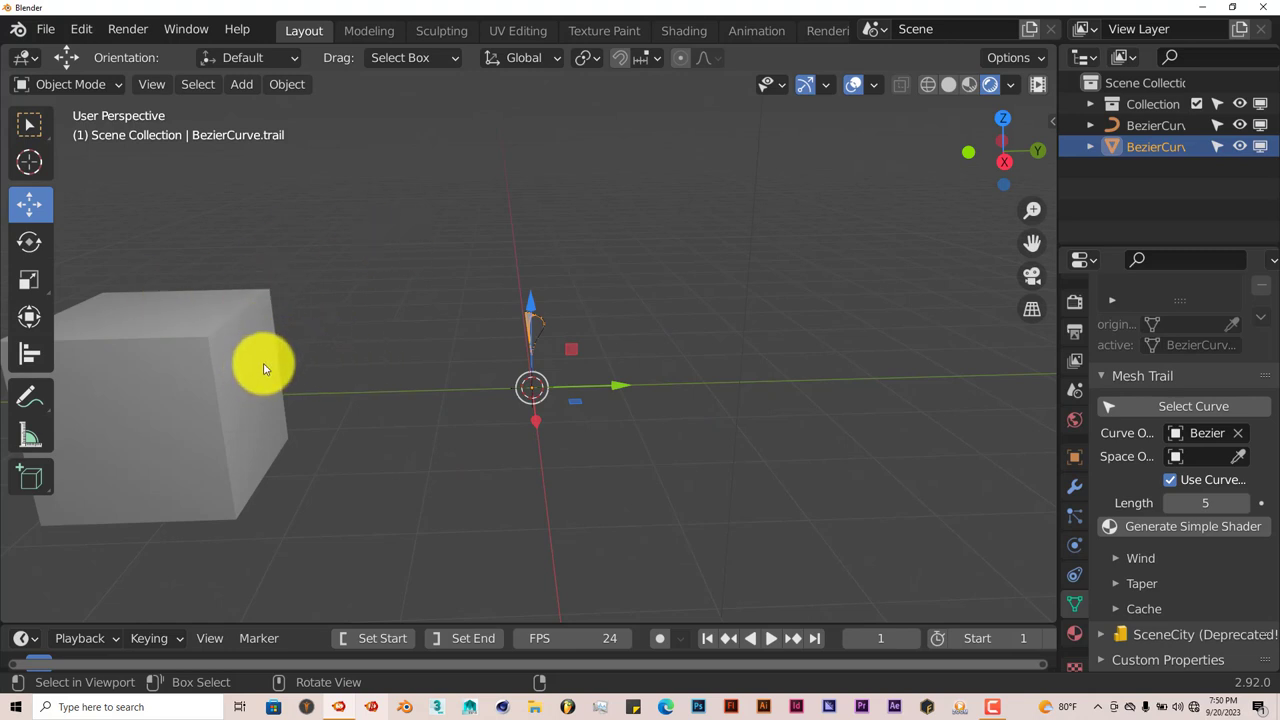
pyautogui.scroll(3, 823, 411)
pyautogui.scroll(3, 511, 313)
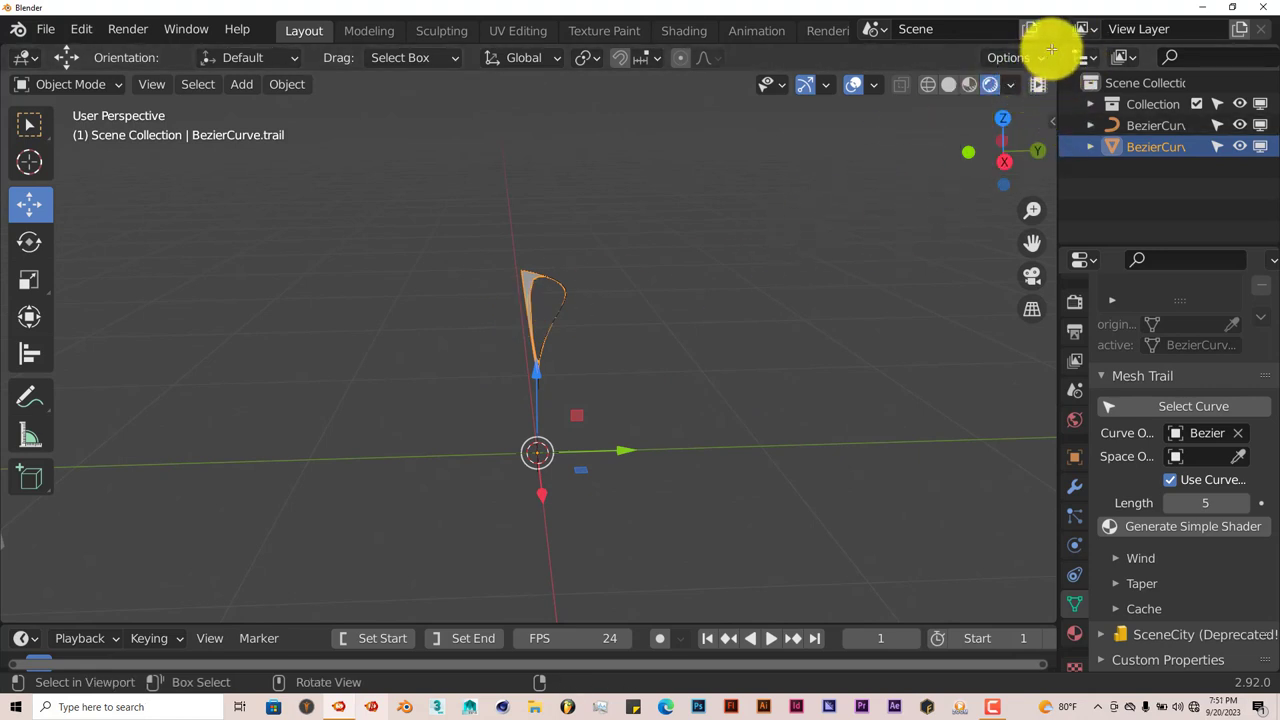
# - Split the 3D viewport vertically and turn the new left area into a Shader Editor with its sidebar hidden
pyautogui.moveTo(1053, 47); pyautogui.dragTo(408, 131)
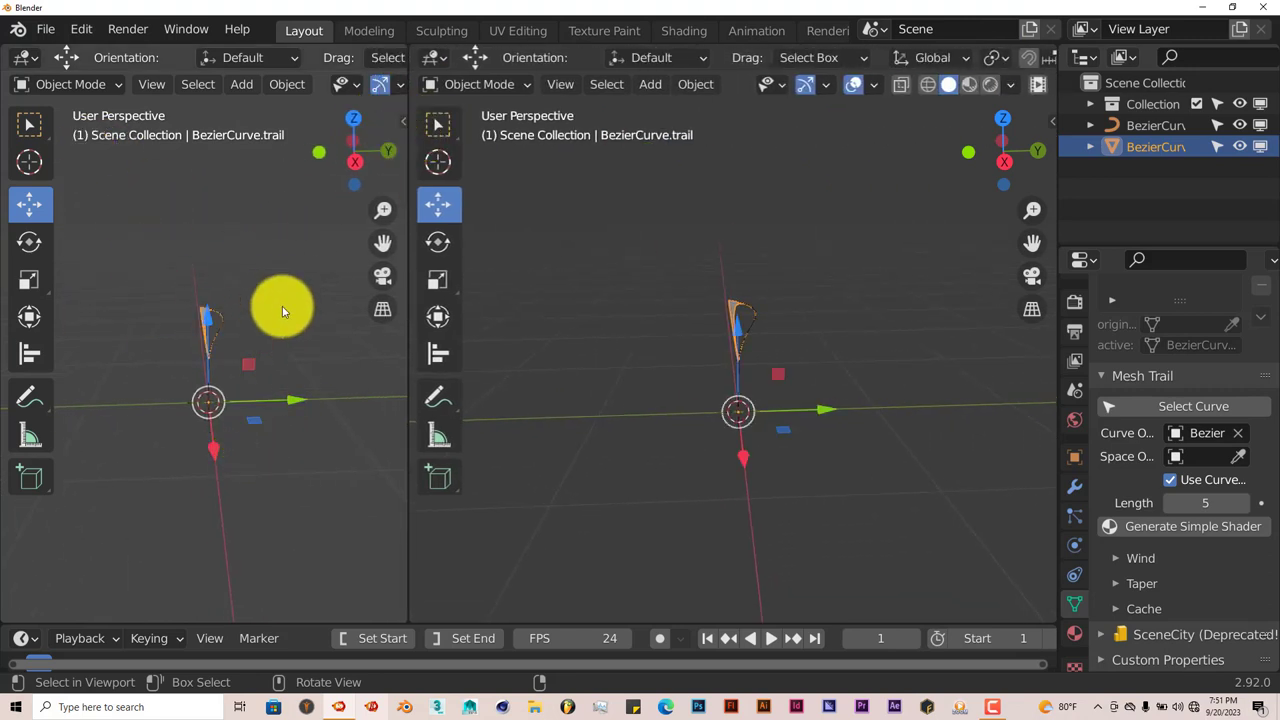
pyautogui.click(28, 58)
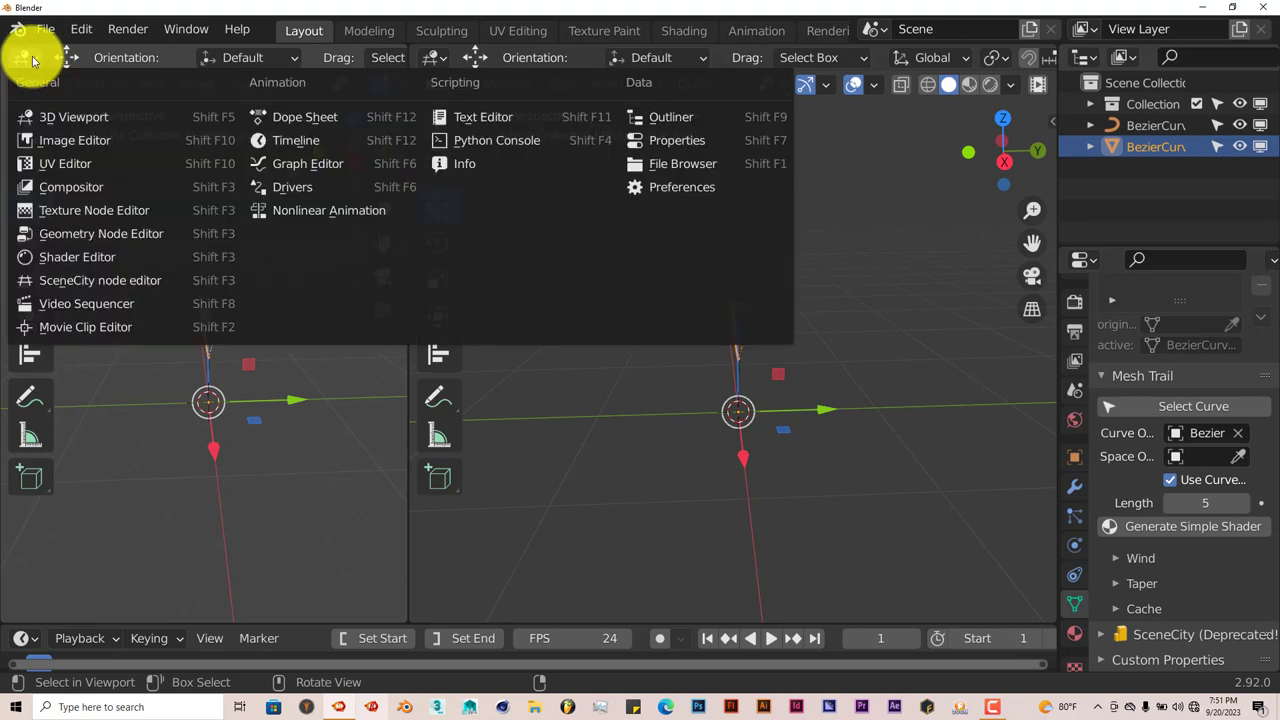
pyautogui.click(60, 256)
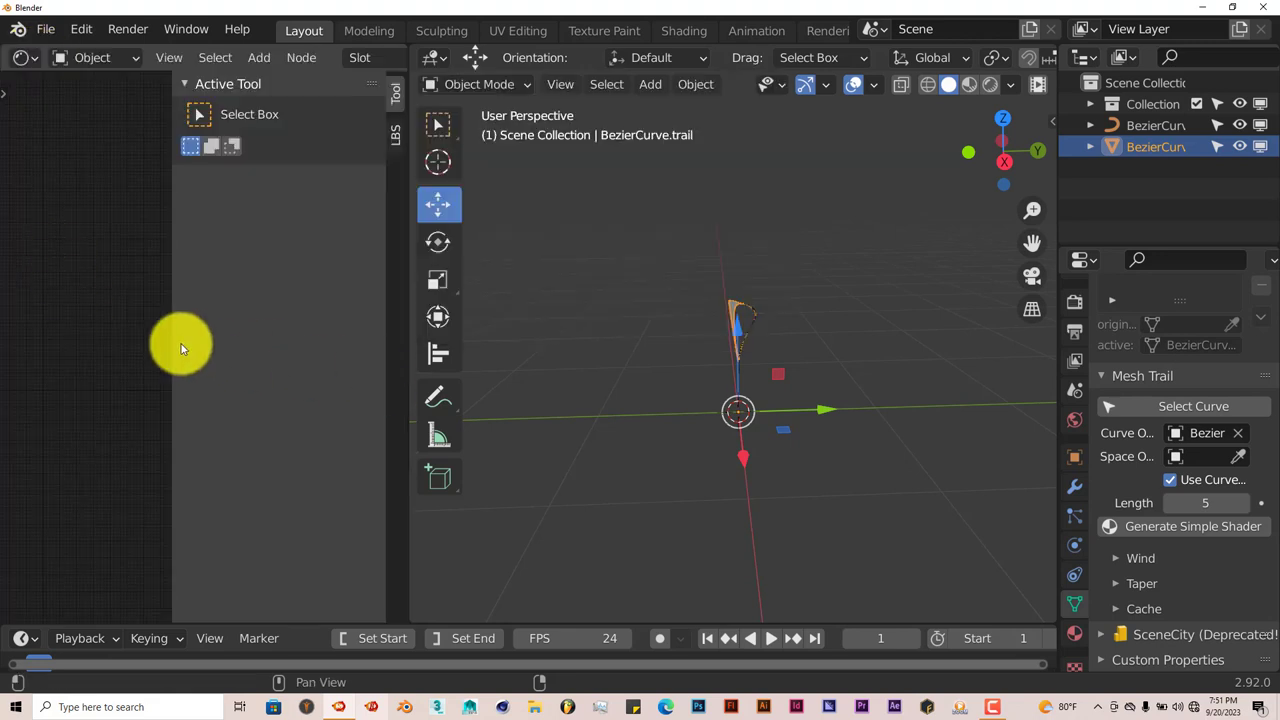
pyautogui.moveTo(171, 331); pyautogui.dragTo(410, 360)
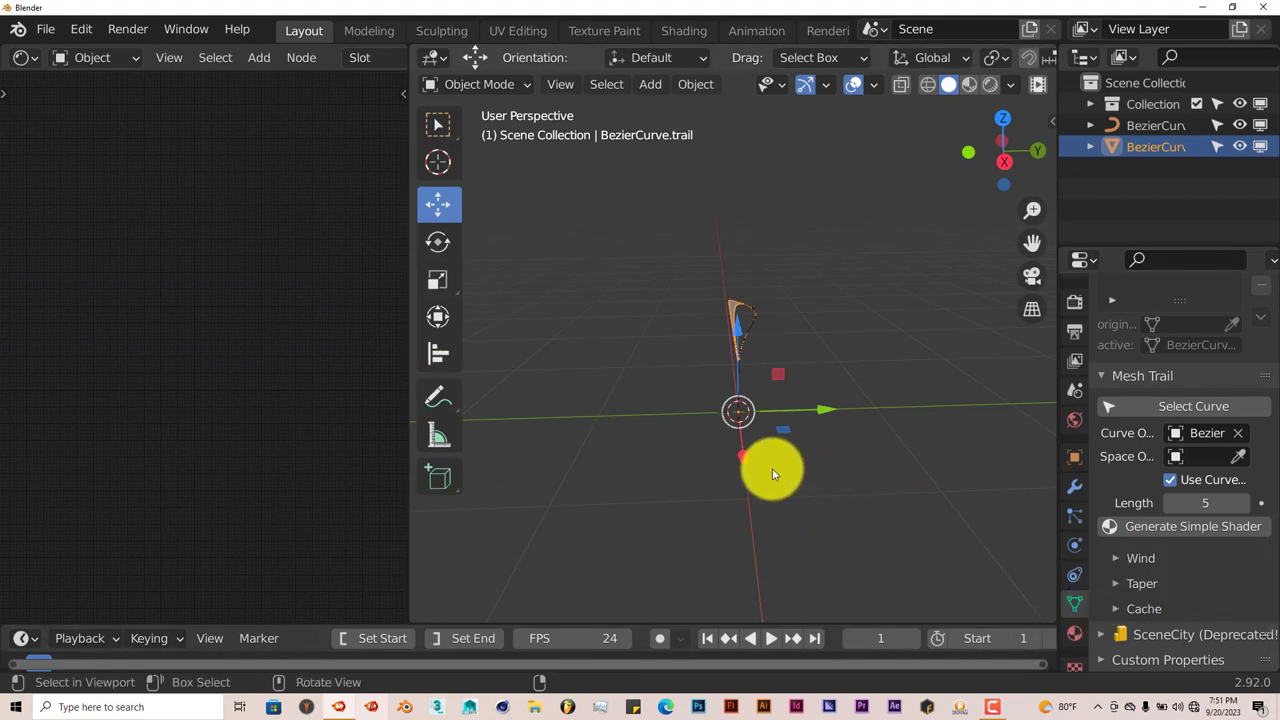
# - Generate the simple shader for the mesh trail and set its Emission node's color to red
pyautogui.scroll(2, 770, 472)
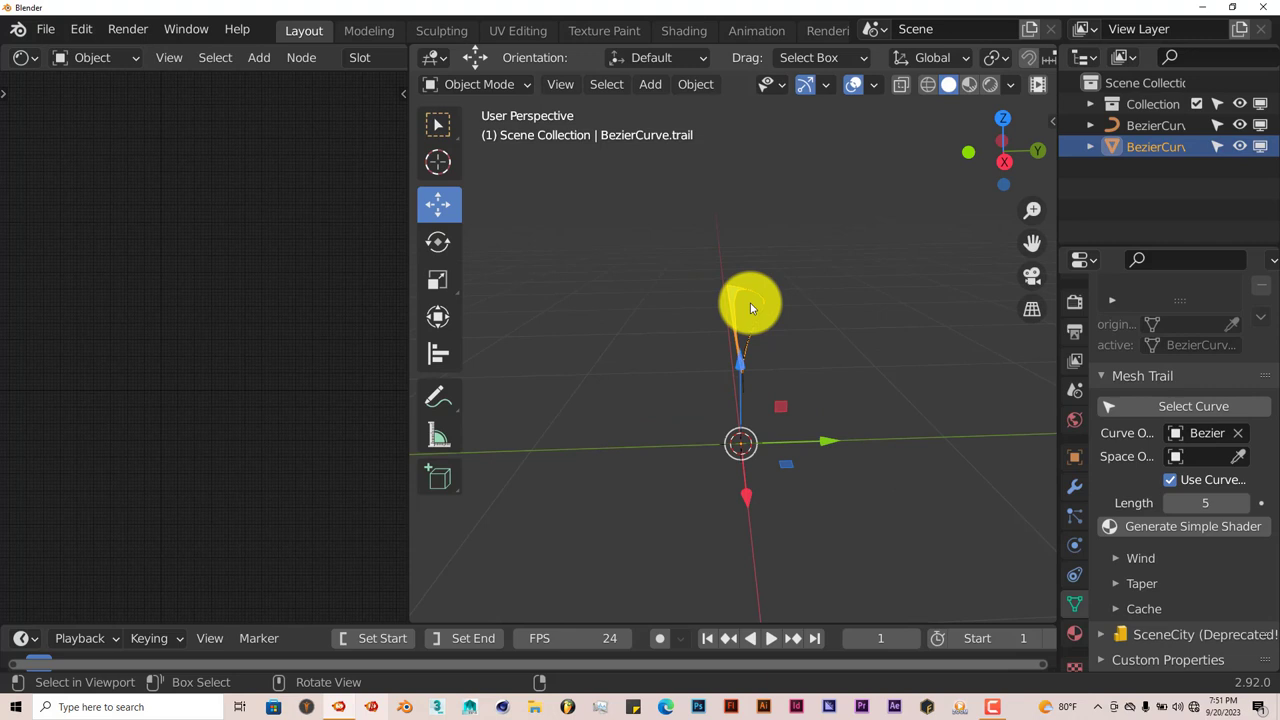
pyautogui.click(1176, 533)
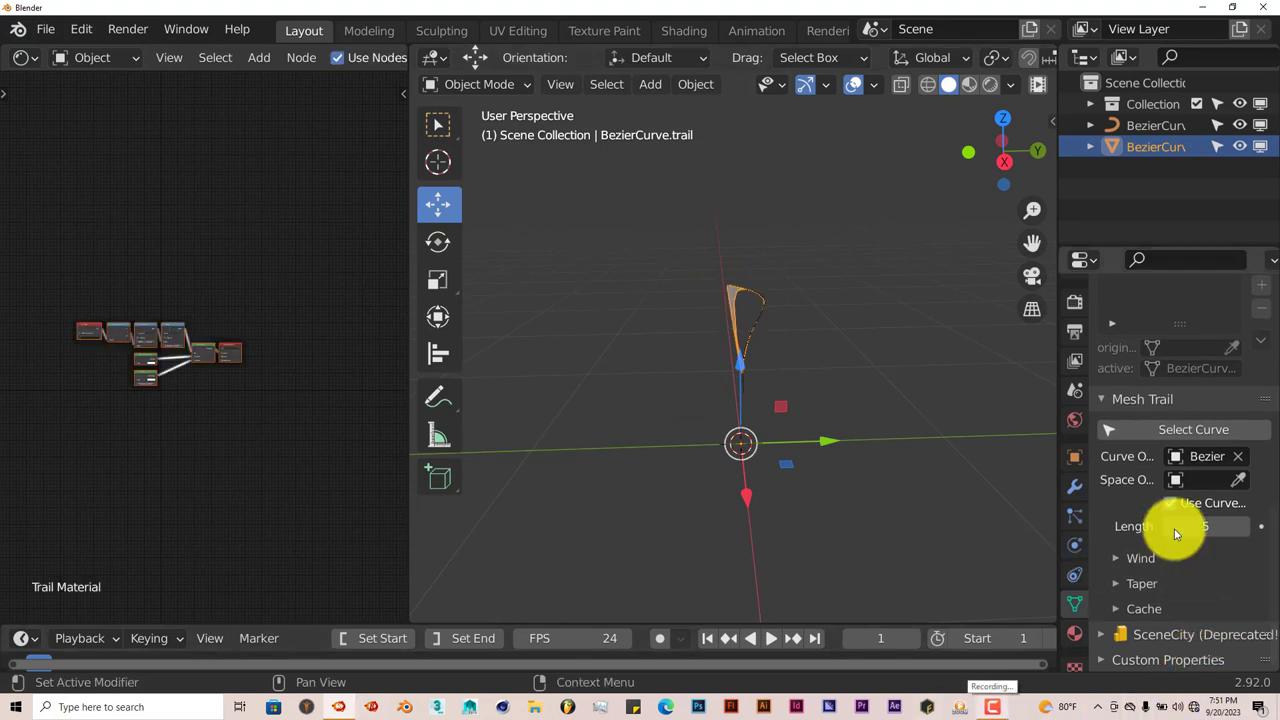
pyautogui.scroll(1, 330, 545)
pyautogui.scroll(3, 243, 530)
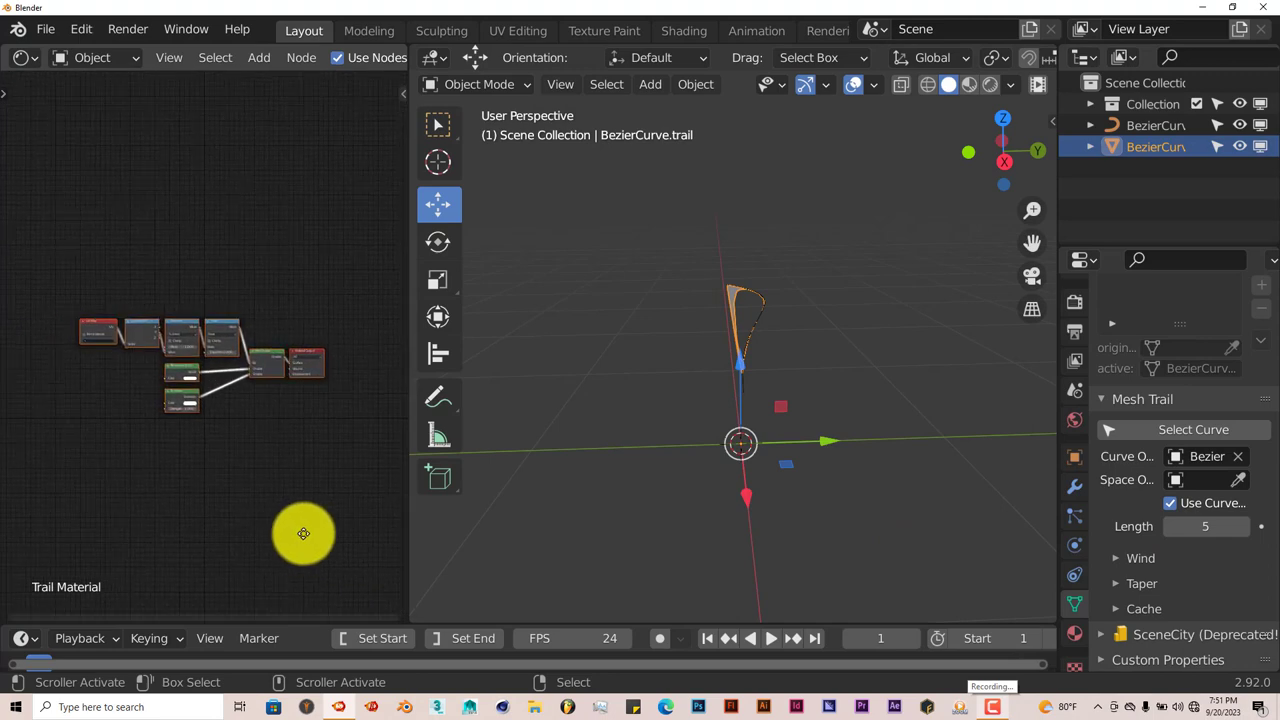
pyautogui.scroll(5, 237, 537)
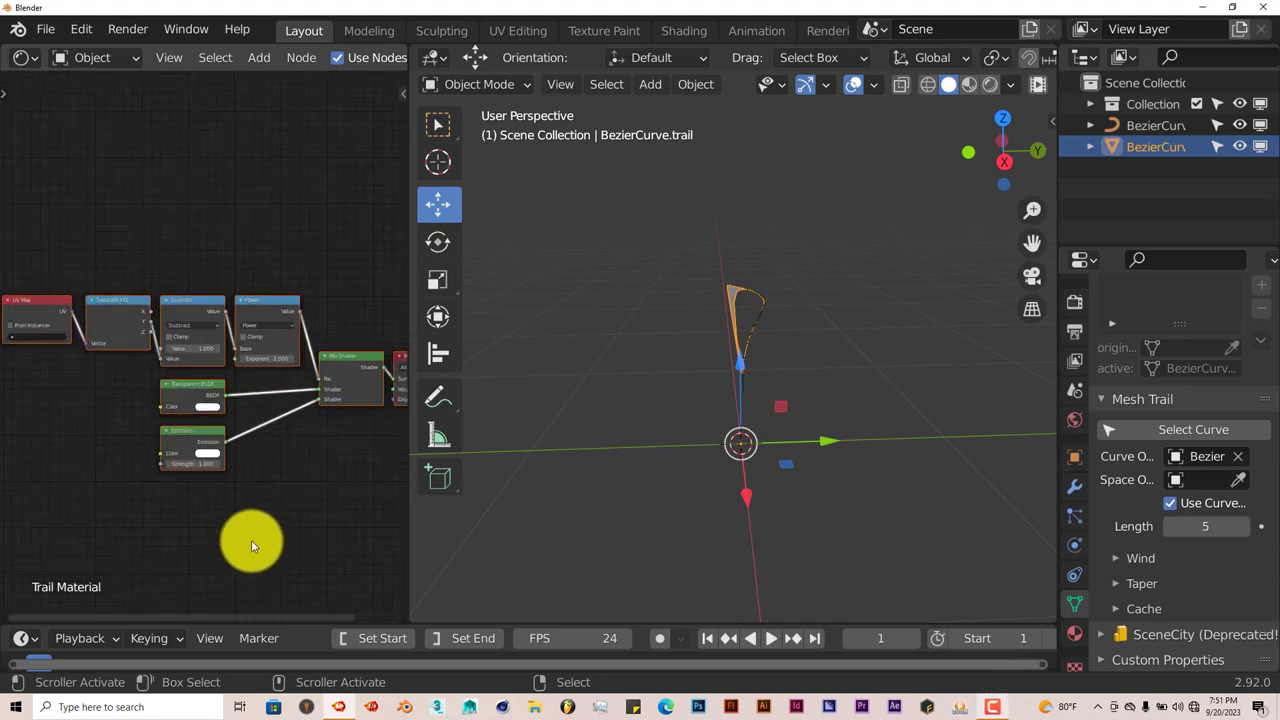
pyautogui.moveTo(275, 512); pyautogui.dragTo(266, 474, button='middle')
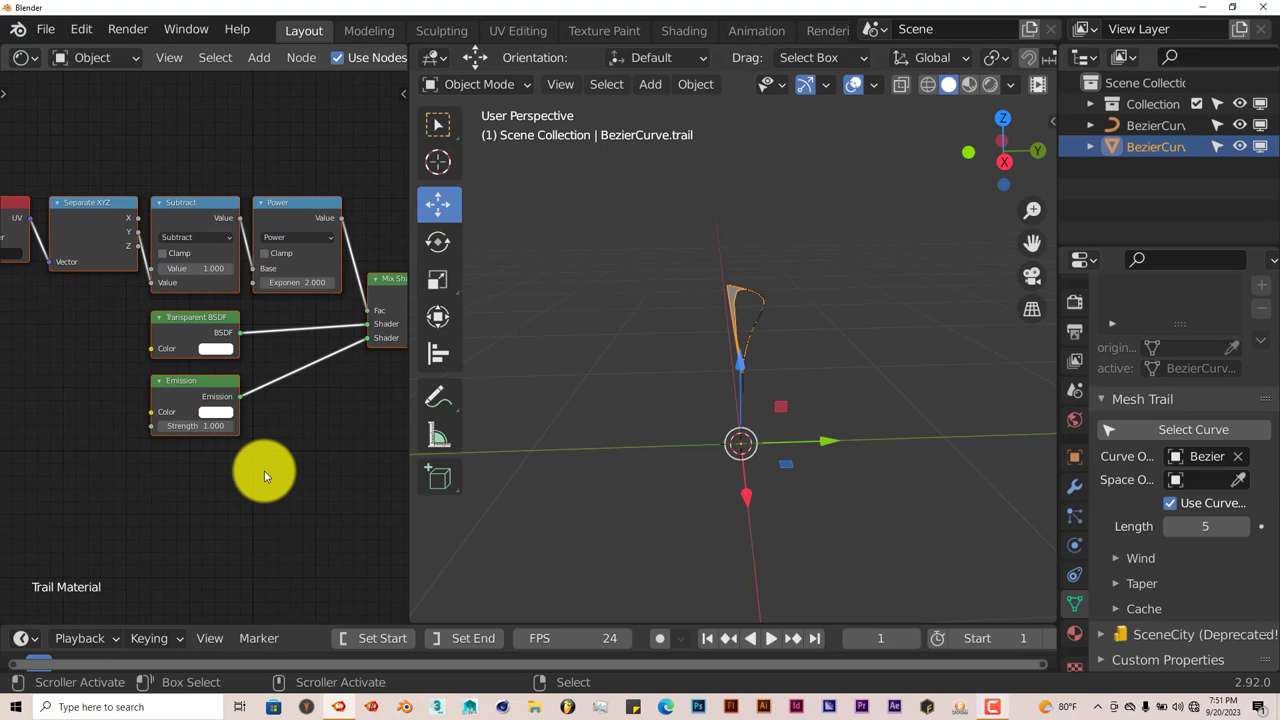
pyautogui.scroll(1, 265, 523)
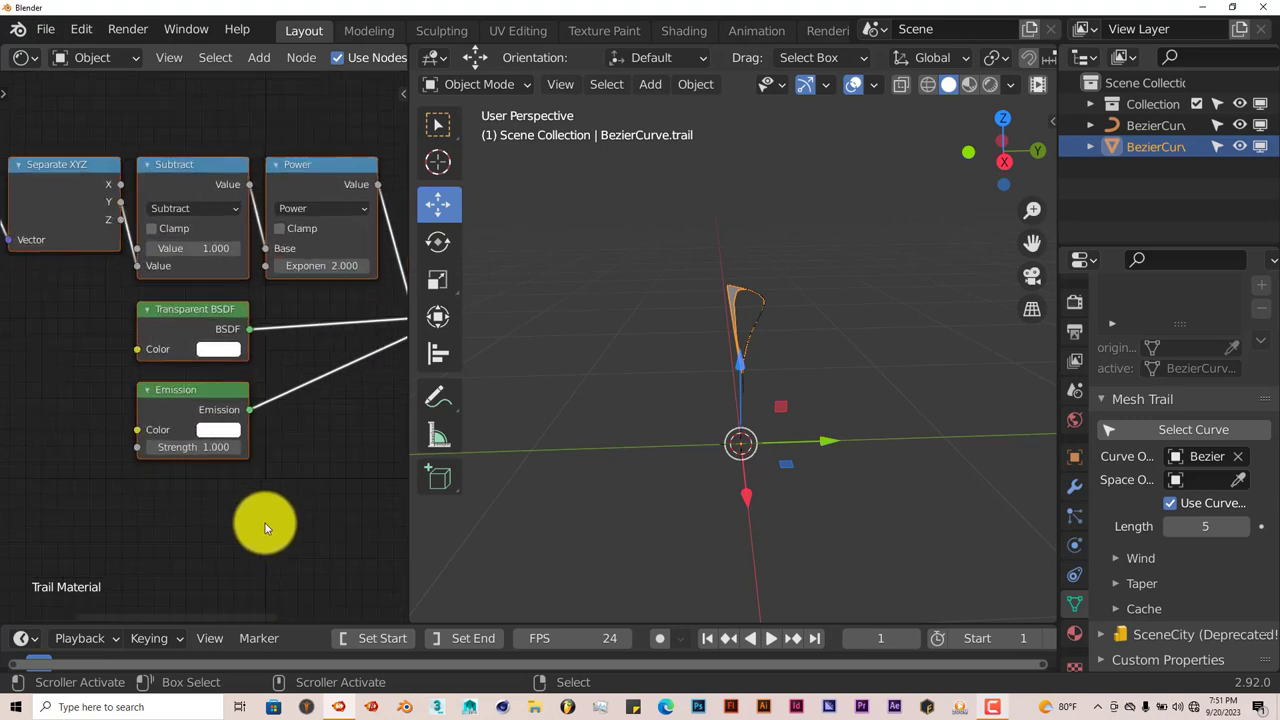
pyautogui.click(229, 432)
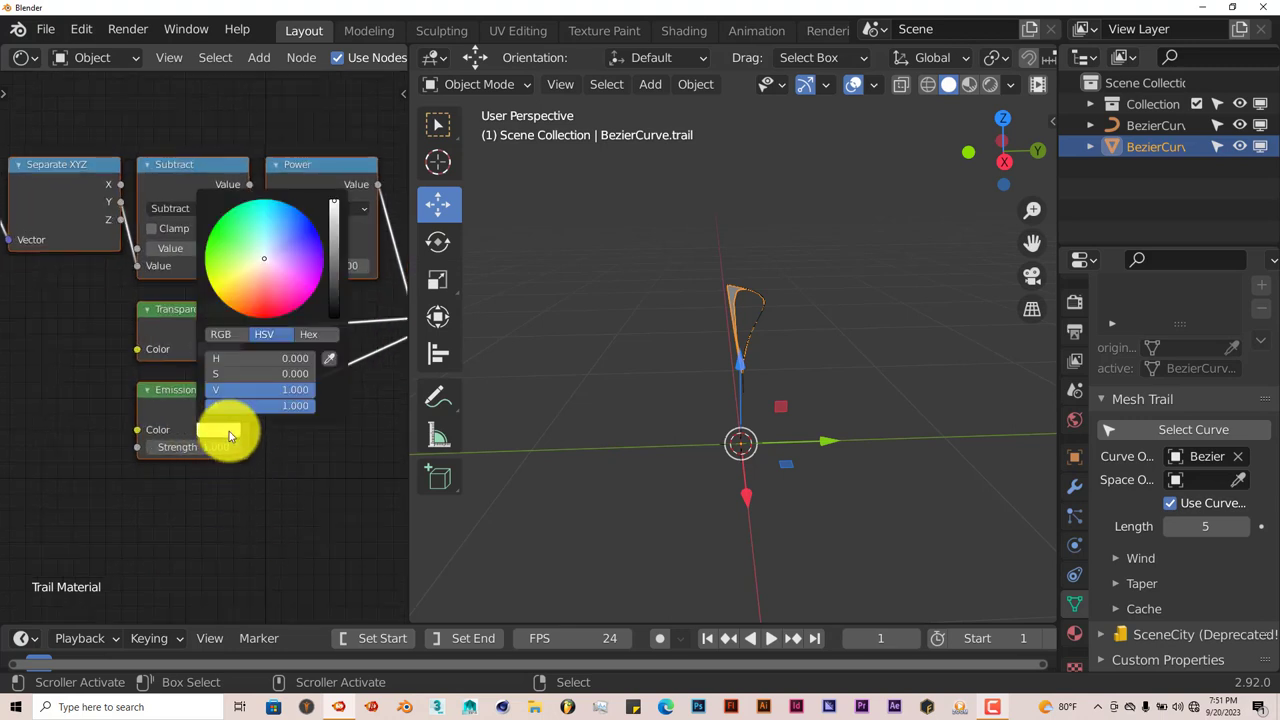
pyautogui.click(260, 307)
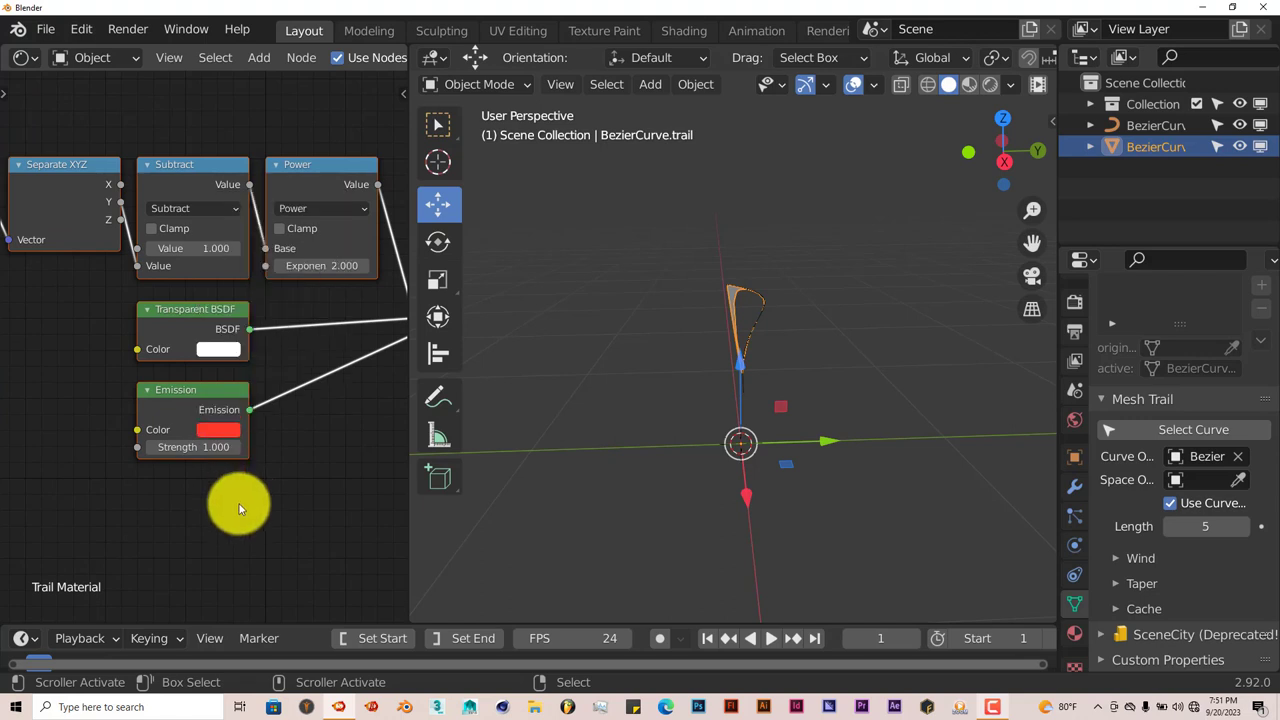
# - Preview the red trail in Rendered shading by moving the Bezier curve during playback, cancel the move, and return the stopped animation to frame 1
pyautogui.click(990, 87)
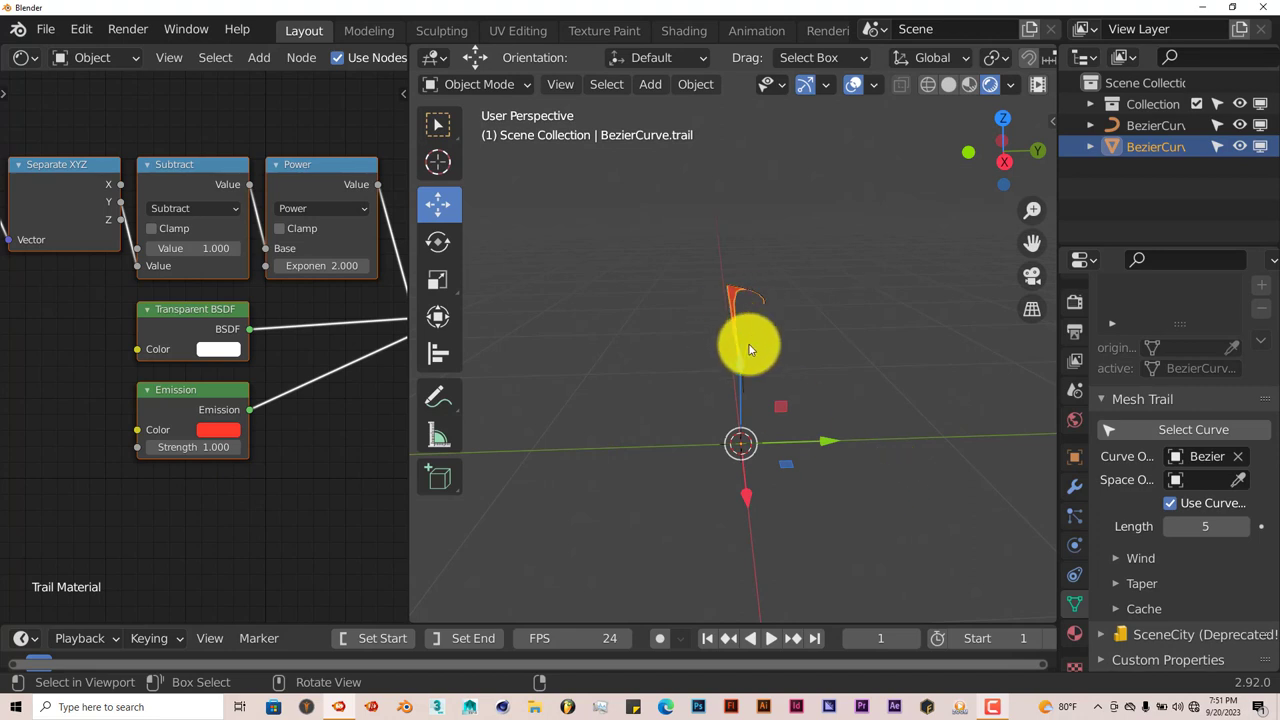
pyautogui.scroll(-1, 750, 348)
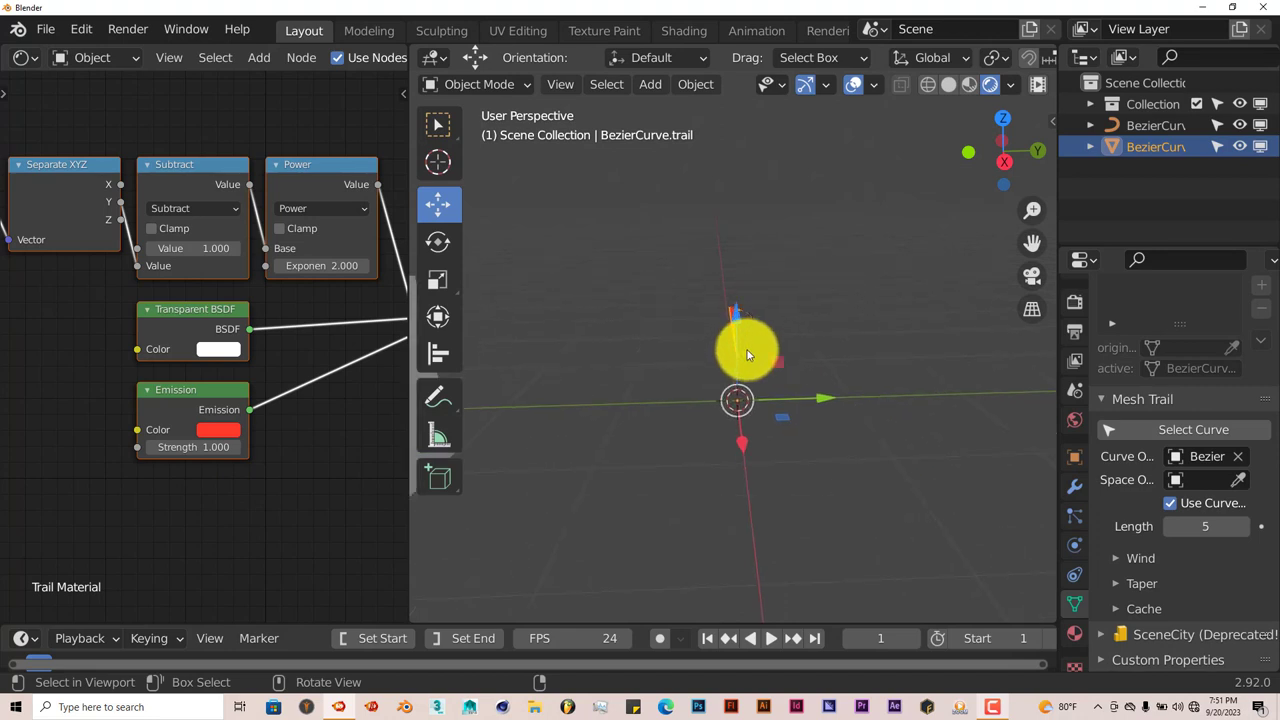
pyautogui.click(772, 642)
pyautogui.scroll(1, 759, 329)
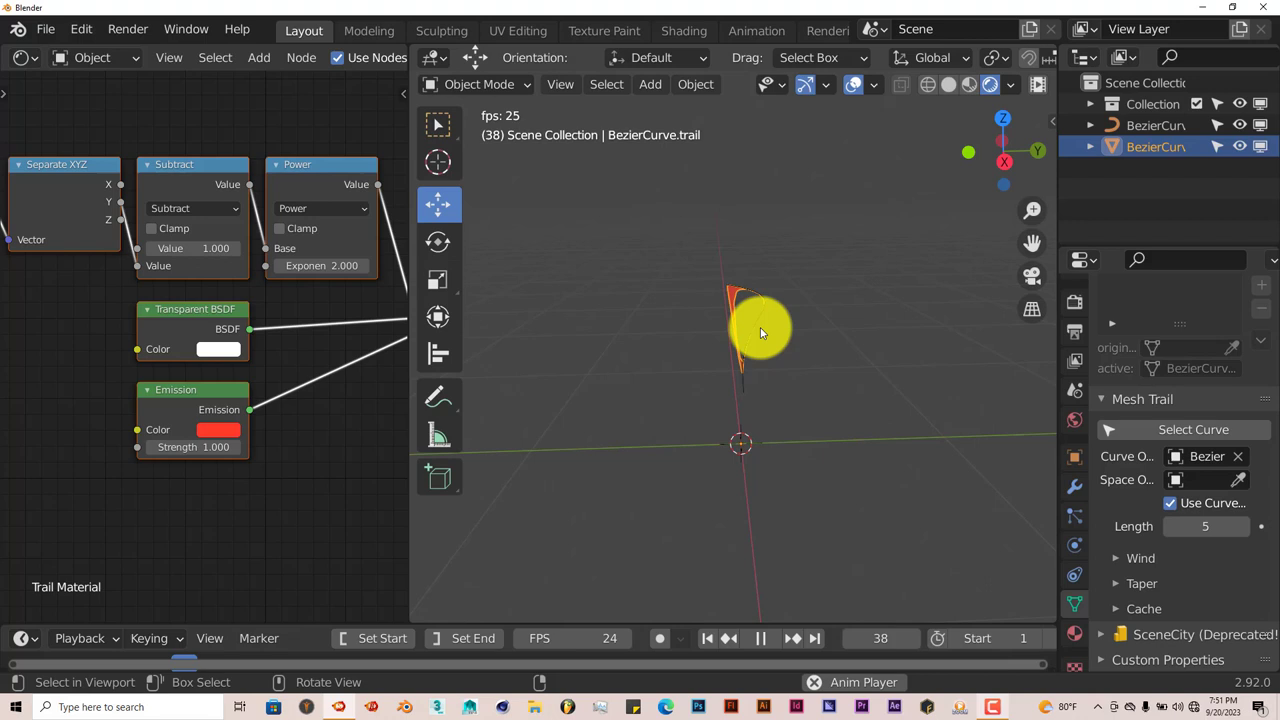
pyautogui.click(760, 327)
pyautogui.press('g')
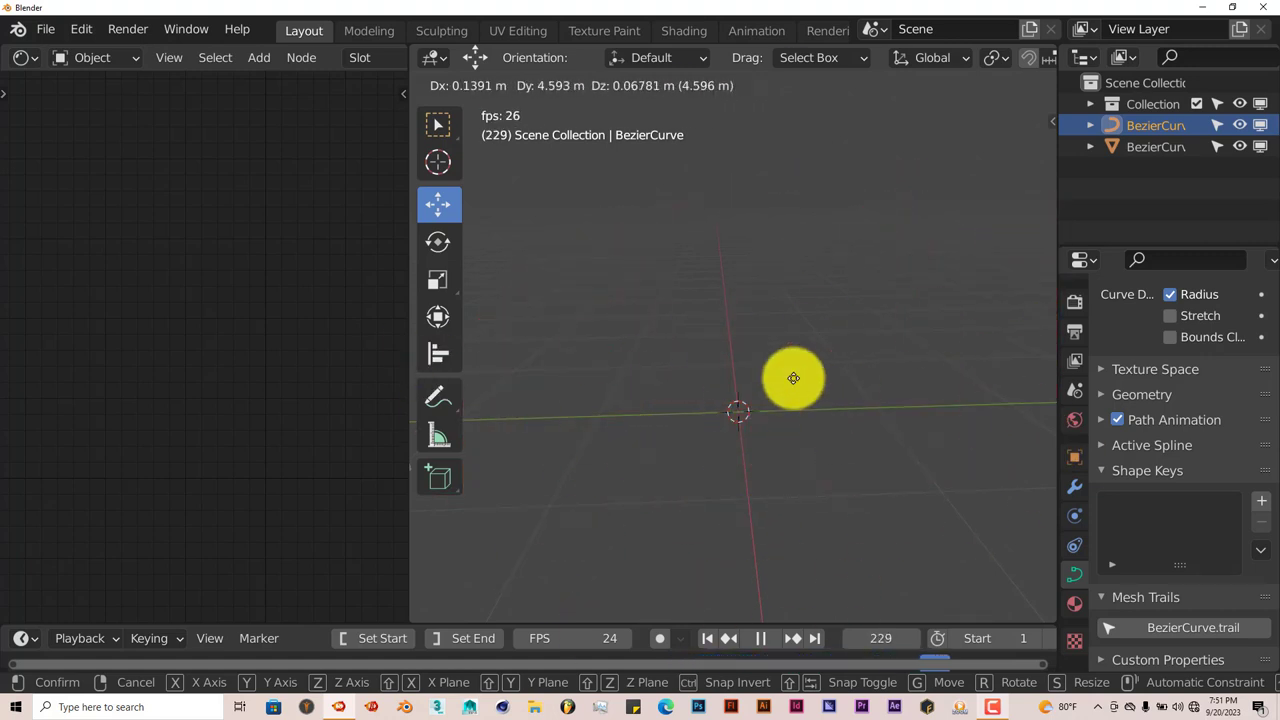
pyautogui.rightClick(723, 403)
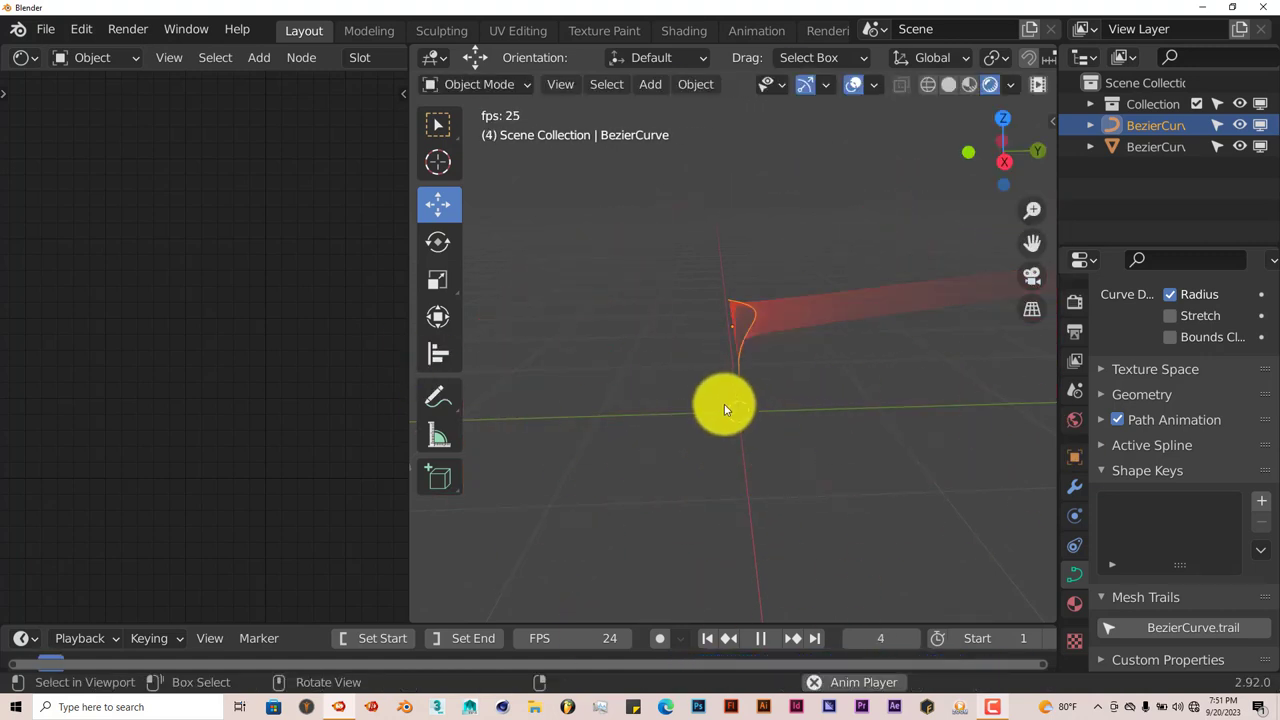
pyautogui.click(762, 640)
pyautogui.click(707, 638)
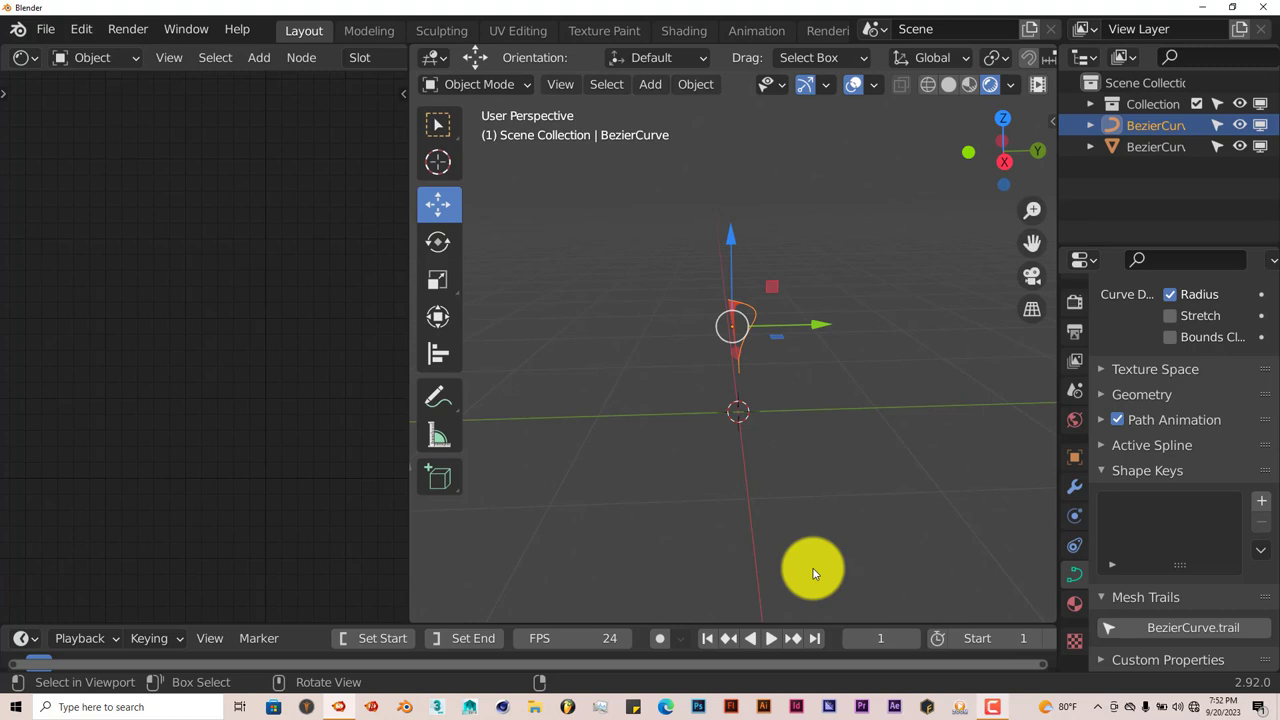
# - Close the Shader Editor area by joining the 3D viewport over it
pyautogui.moveTo(664, 547); pyautogui.dragTo(634, 531, button='middle')
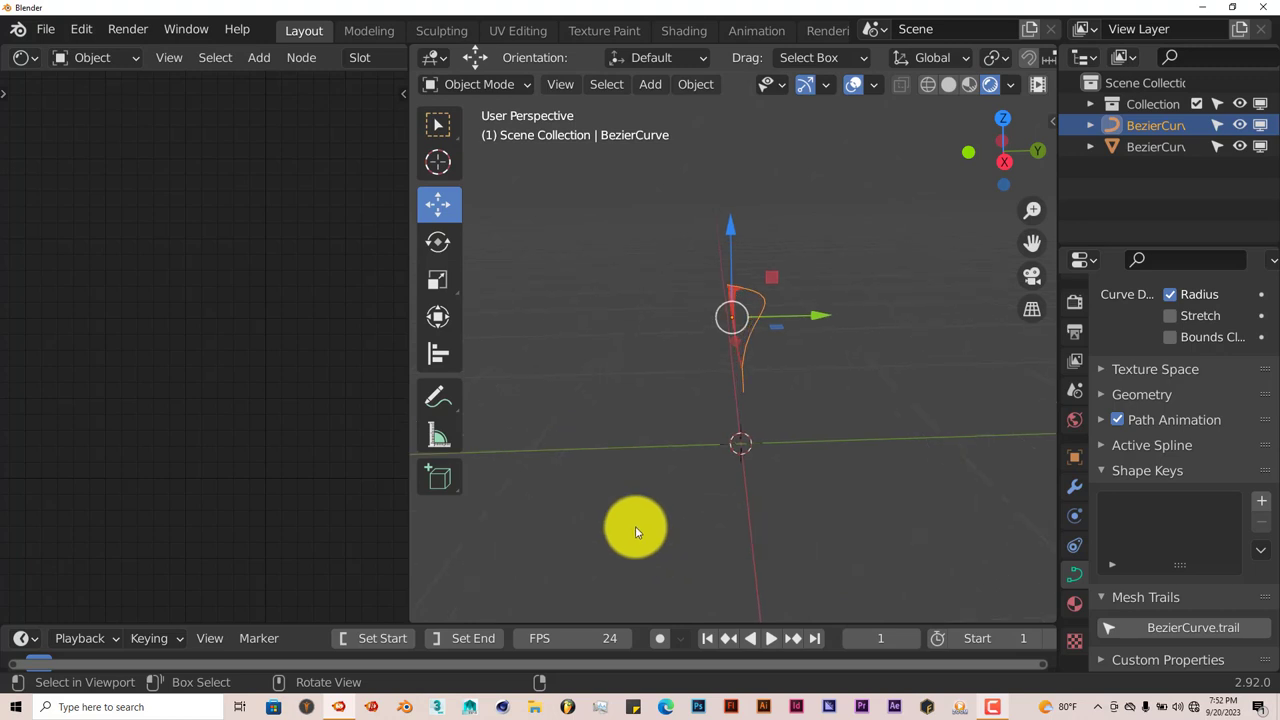
pyautogui.rightClick(408, 360)
pyautogui.click(380, 413)
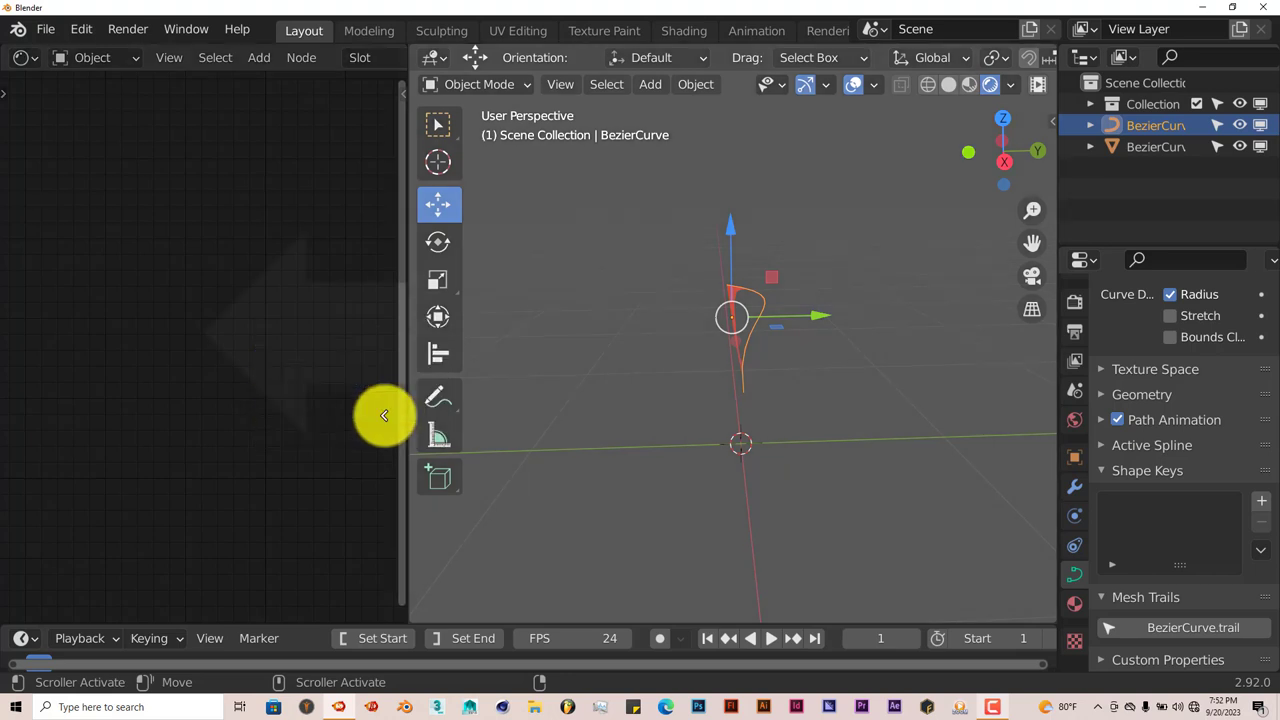
pyautogui.click(380, 414)
pyautogui.scroll(2, 571, 410)
pyautogui.scroll(-5, 491, 349)
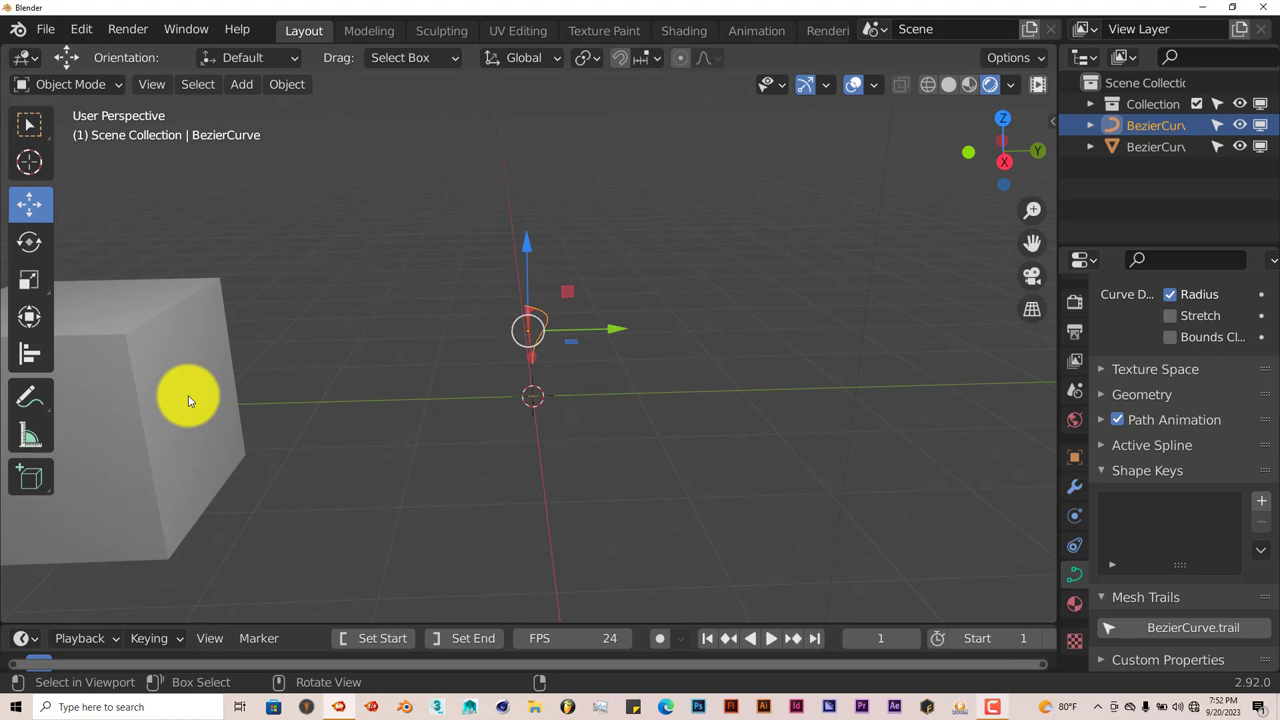
pyautogui.scroll(4, 663, 435)
pyautogui.scroll(2, 534, 403)
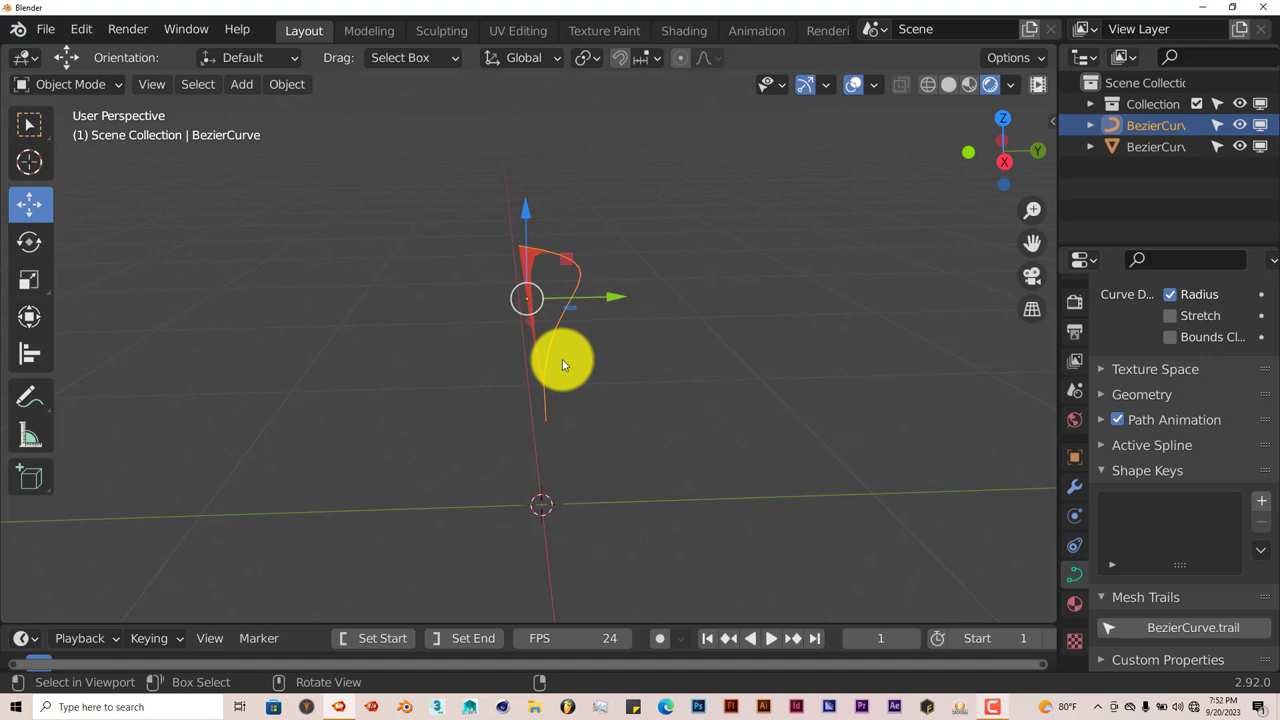
# - Straighten the Bezier curve in top view by lowering its left end handle about 0.5 m along Y into line with the curve
pyautogui.press('KP_7')
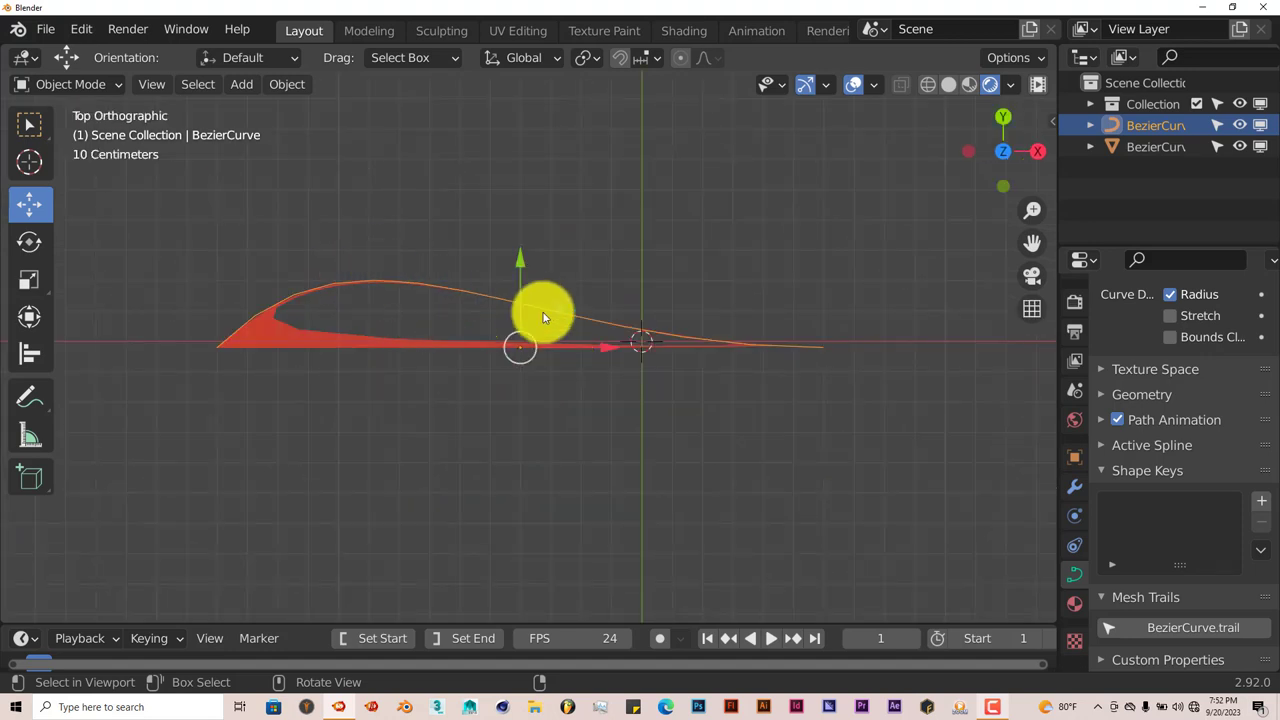
pyautogui.press('Tab')
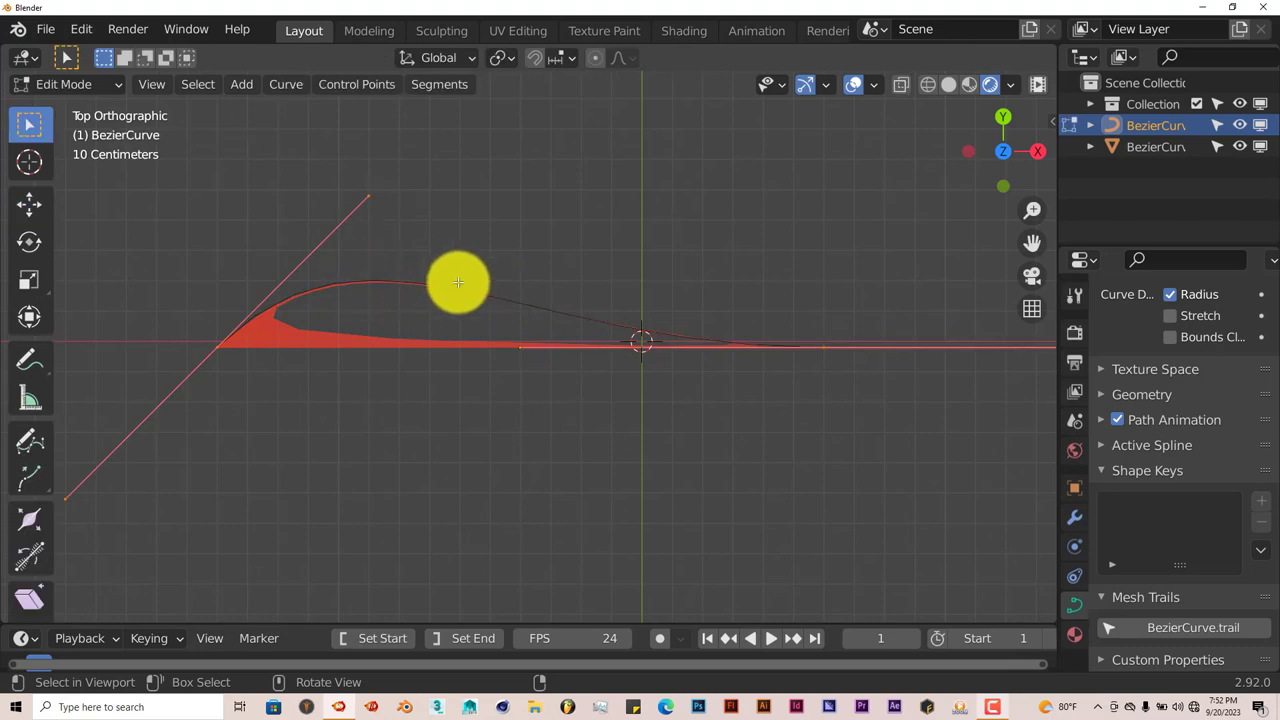
pyautogui.click(33, 209)
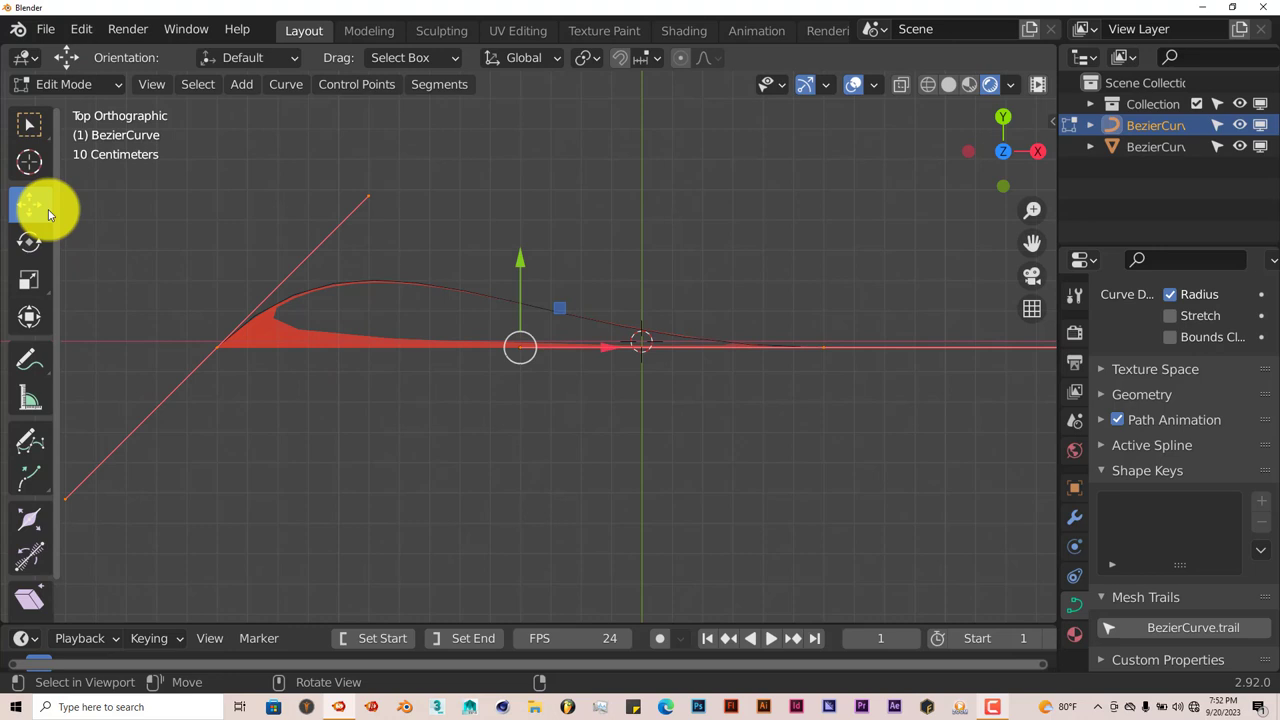
pyautogui.click(368, 196)
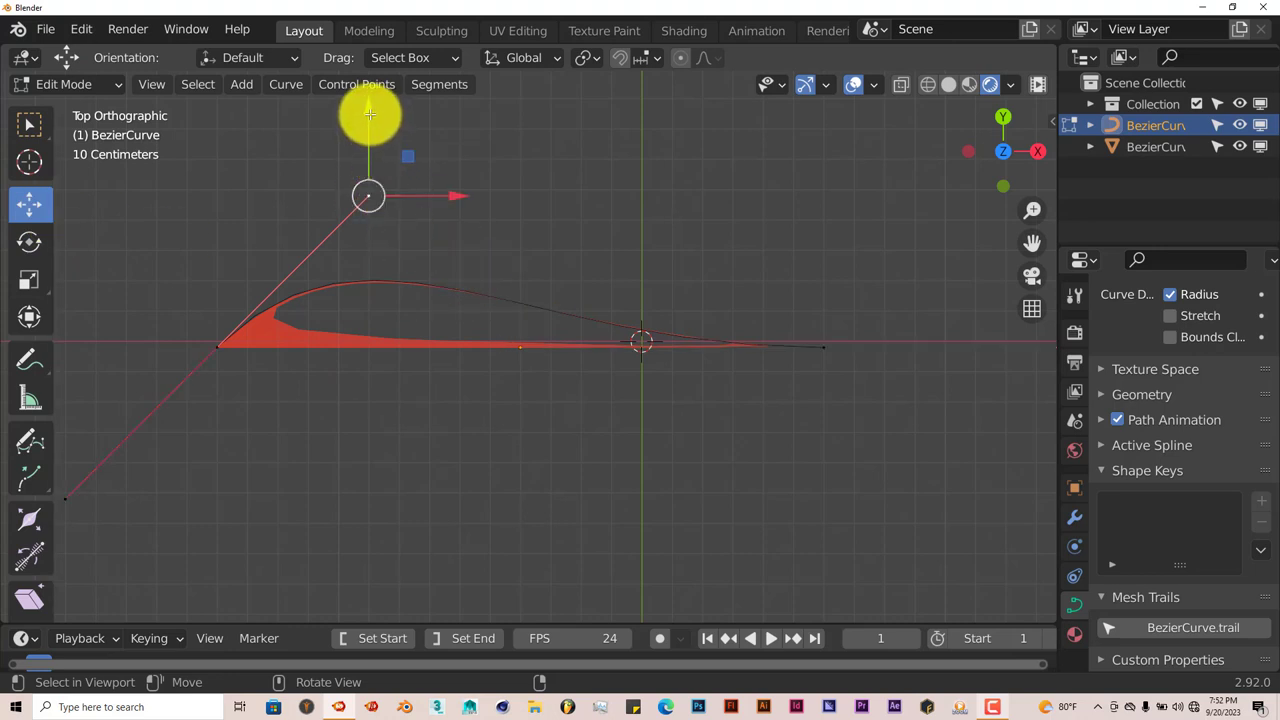
pyautogui.moveTo(370, 115); pyautogui.dragTo(389, 264)
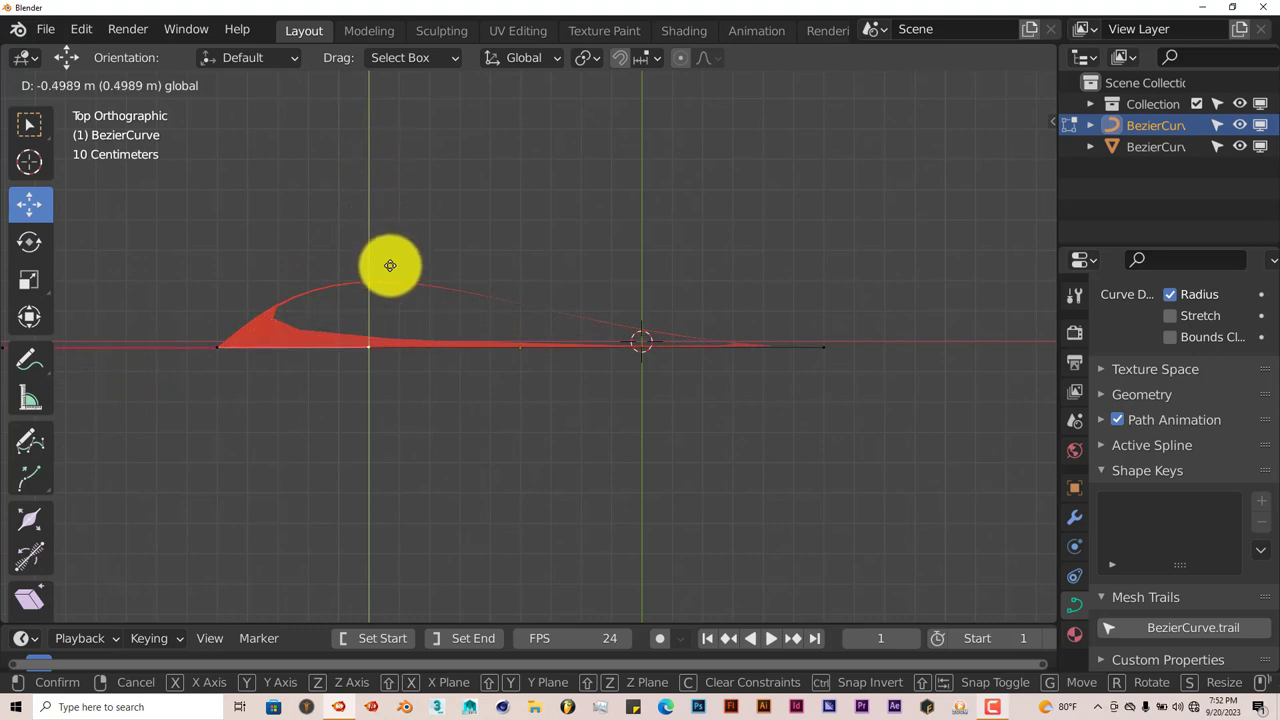
pyautogui.moveTo(390, 265); pyautogui.dragTo(388, 266)
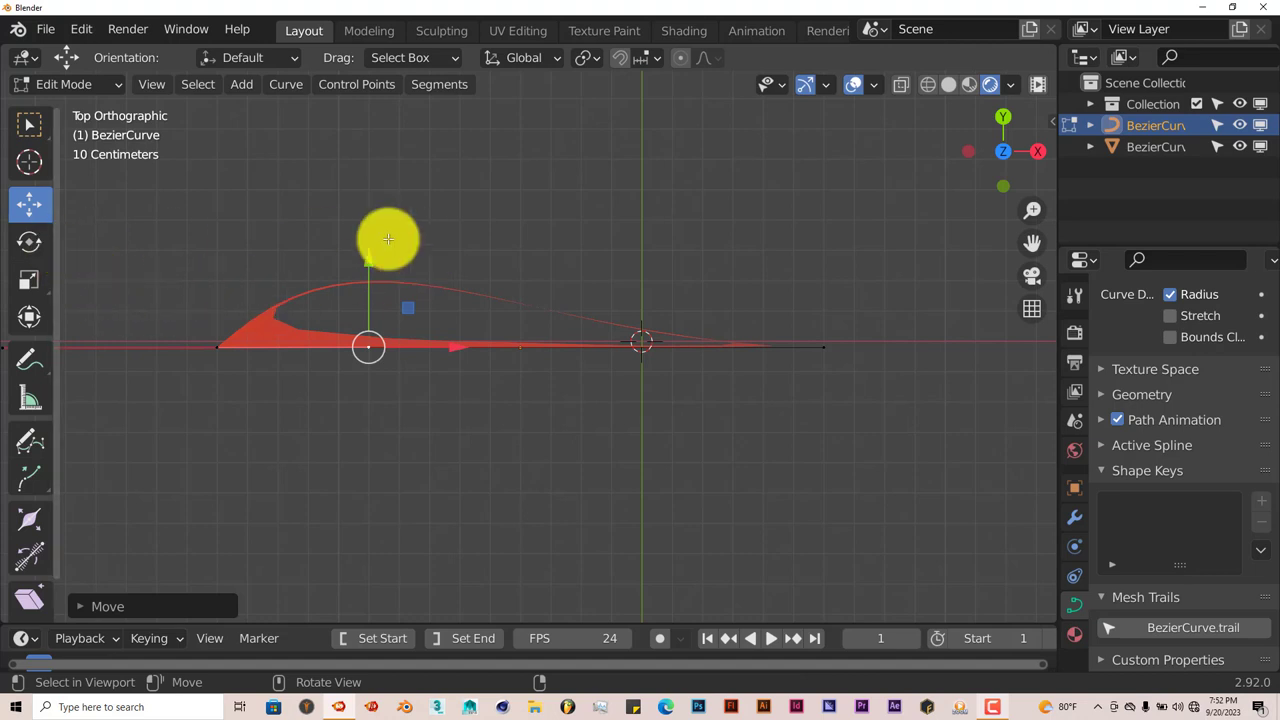
pyautogui.press('Tab')
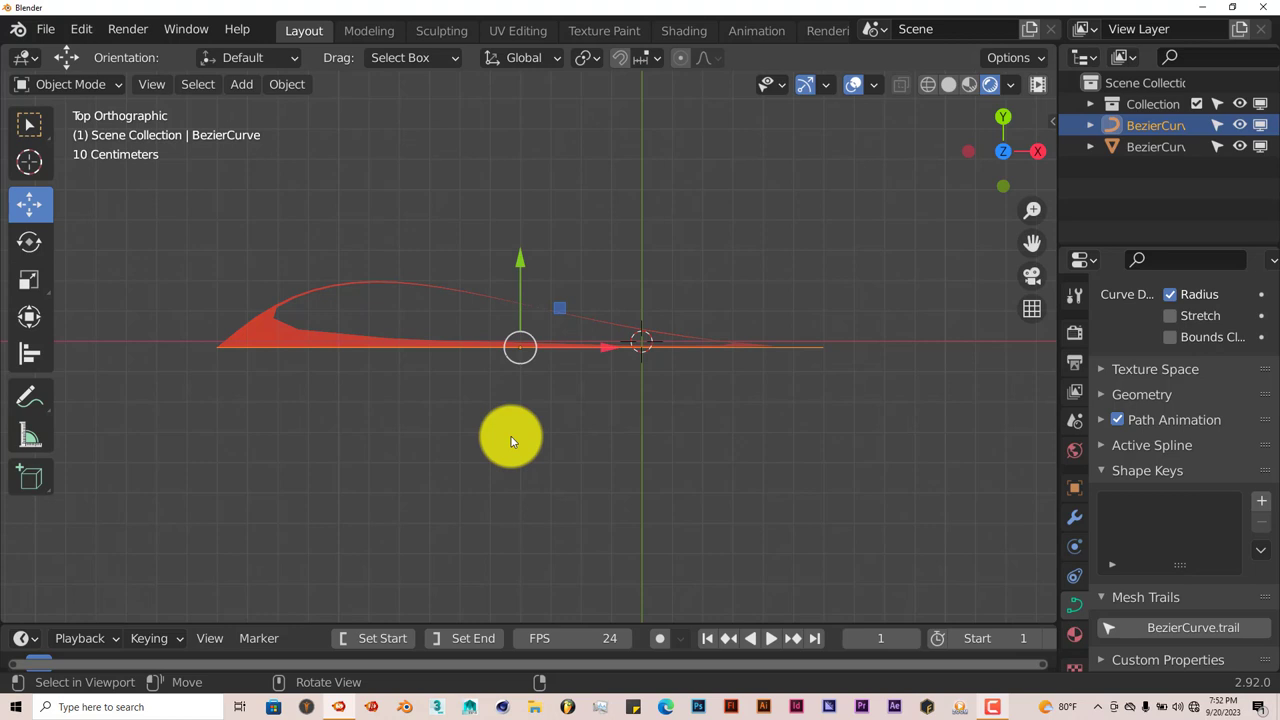
# - Rotate the Bezier curve about the global Y axis so it stands upright along Z
pyautogui.press('KP_3')
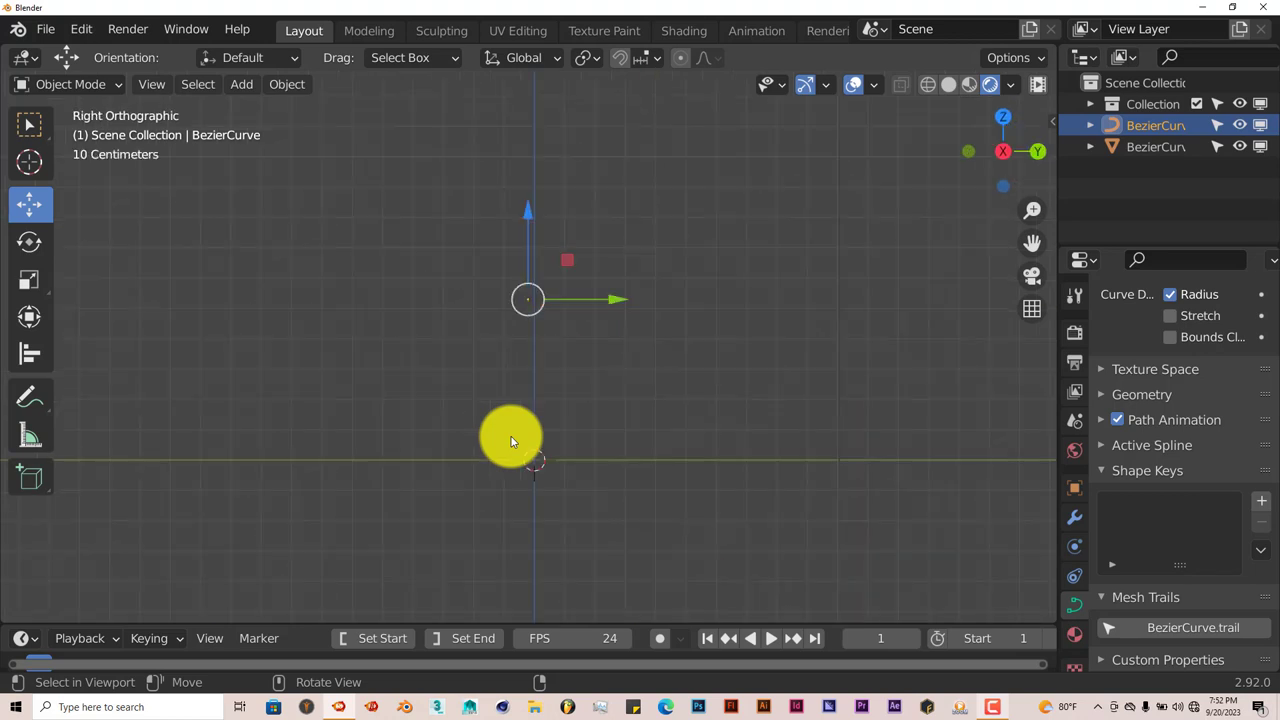
pyautogui.scroll(-1, 588, 380)
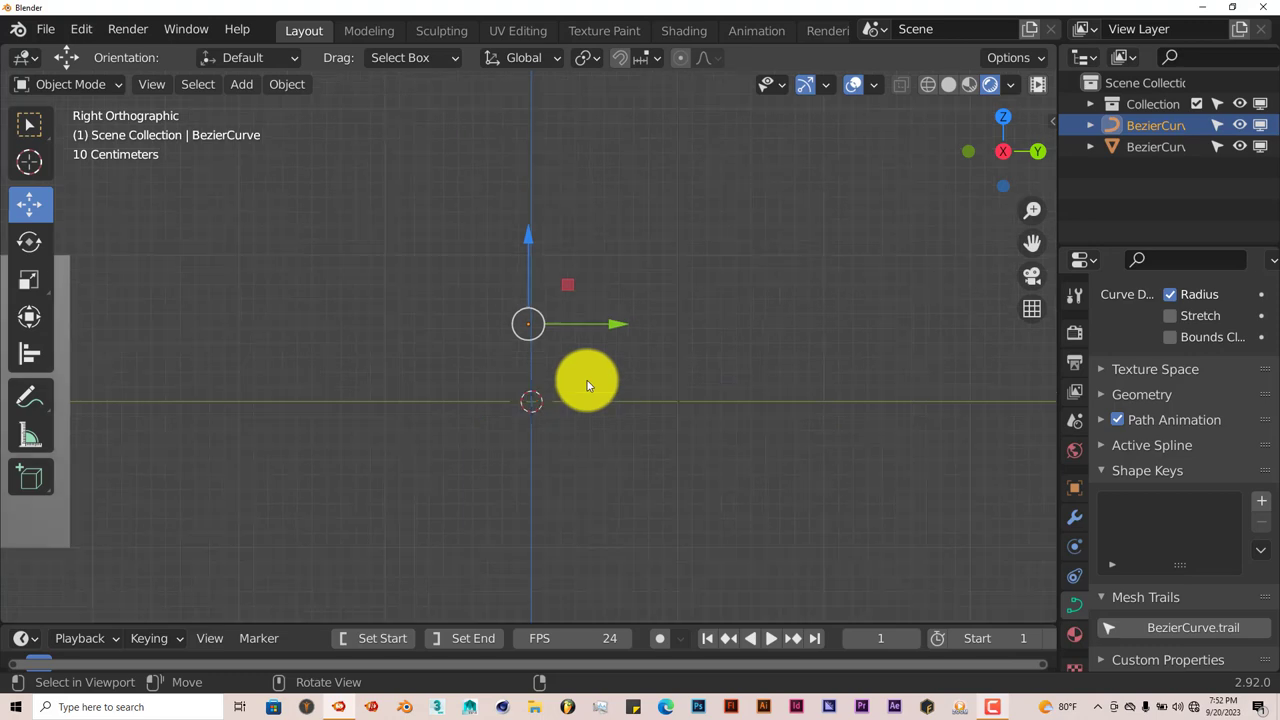
pyautogui.write('ry')
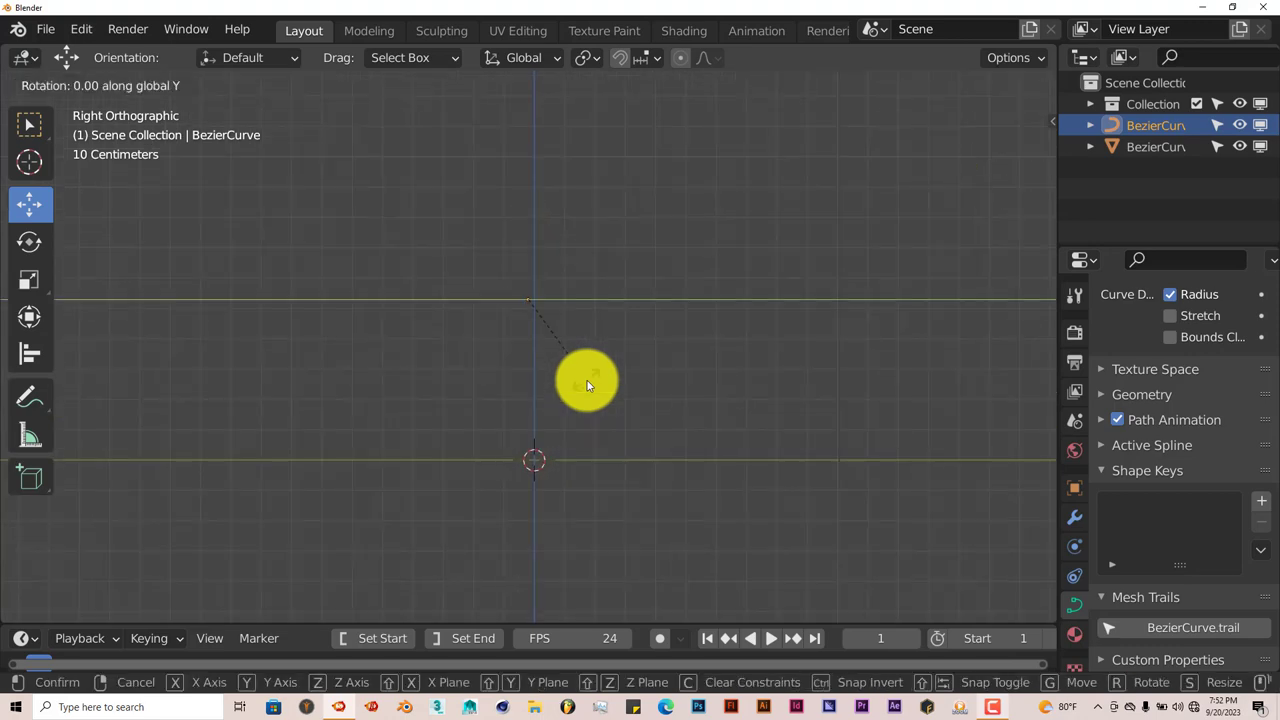
pyautogui.write('0')
pyautogui.press('Return')
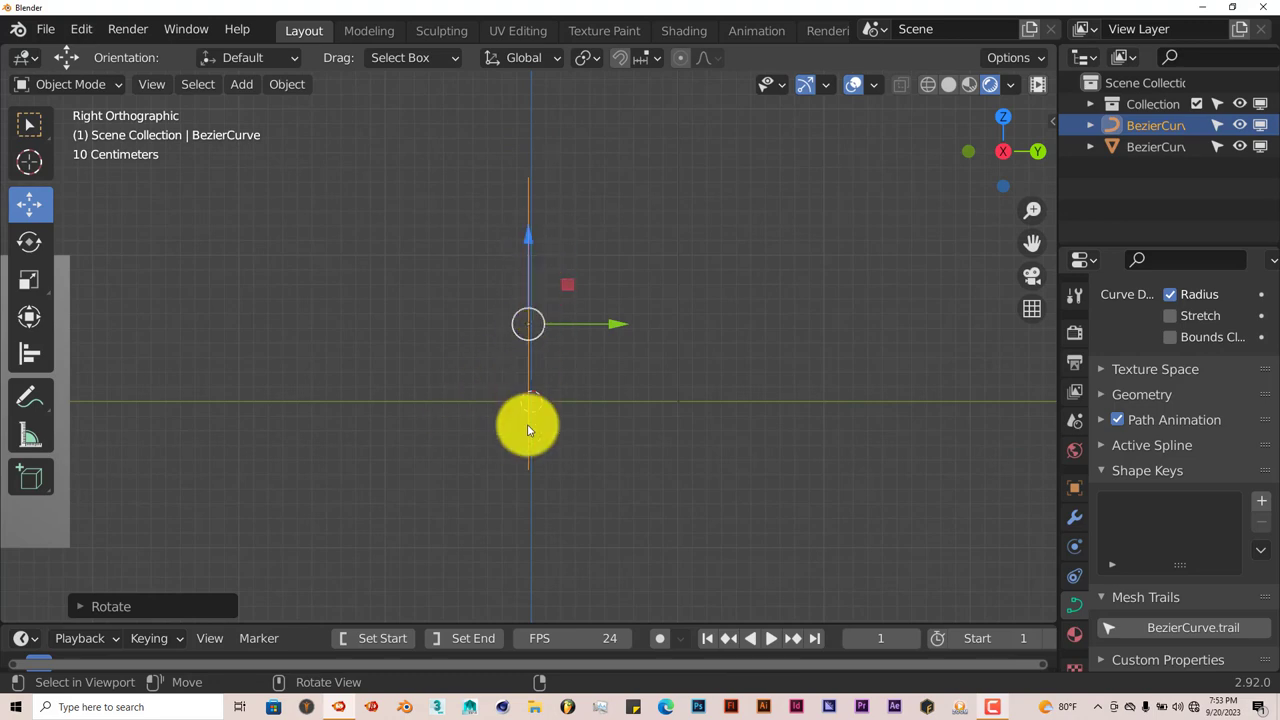
# - Place the cube just beside the curve with its base on the ground line, and raise the curve until its lower end meets the ground
pyautogui.hotkey('alt', 'h')
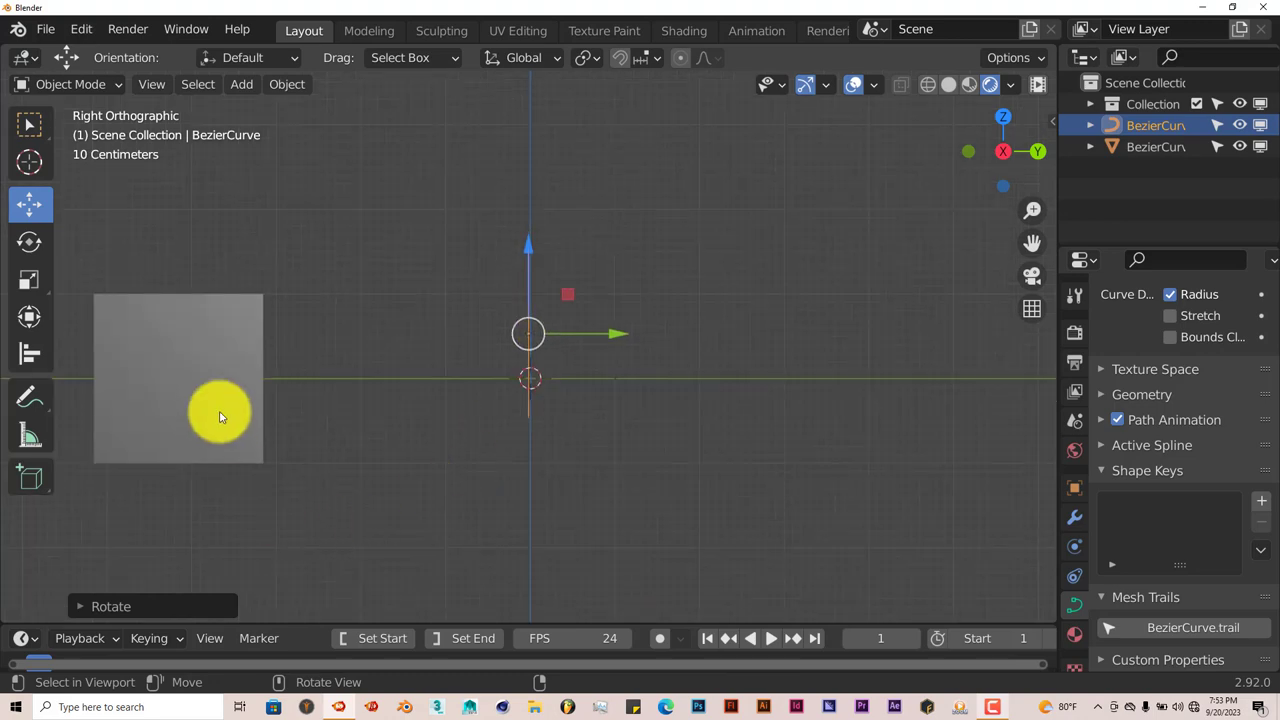
pyautogui.click(200, 370)
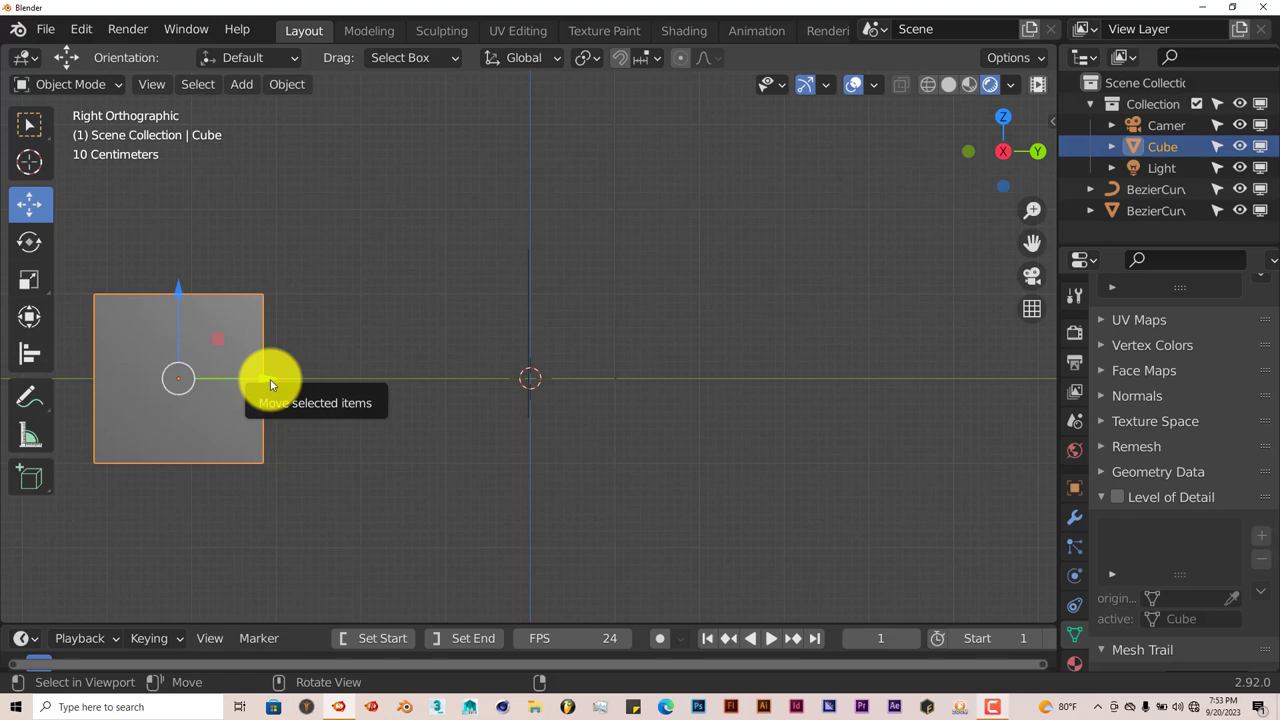
pyautogui.moveTo(270, 379); pyautogui.dragTo(519, 385)
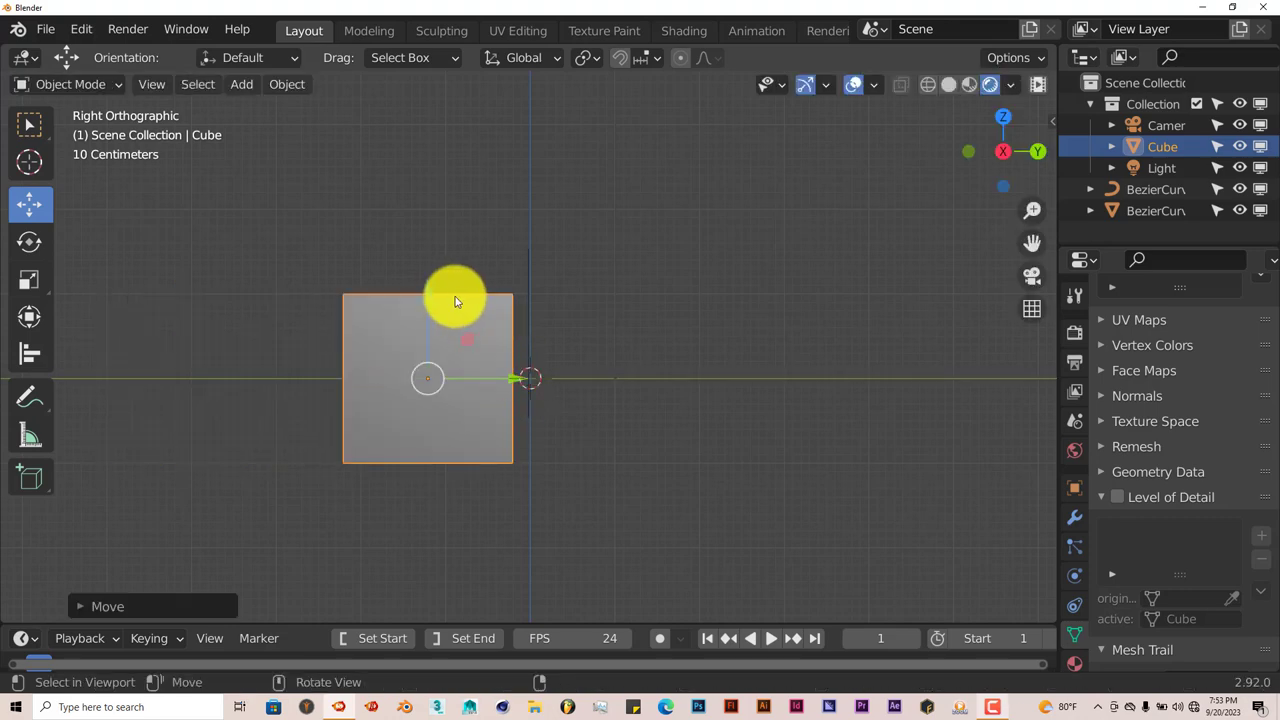
pyautogui.moveTo(424, 300); pyautogui.dragTo(406, 208)
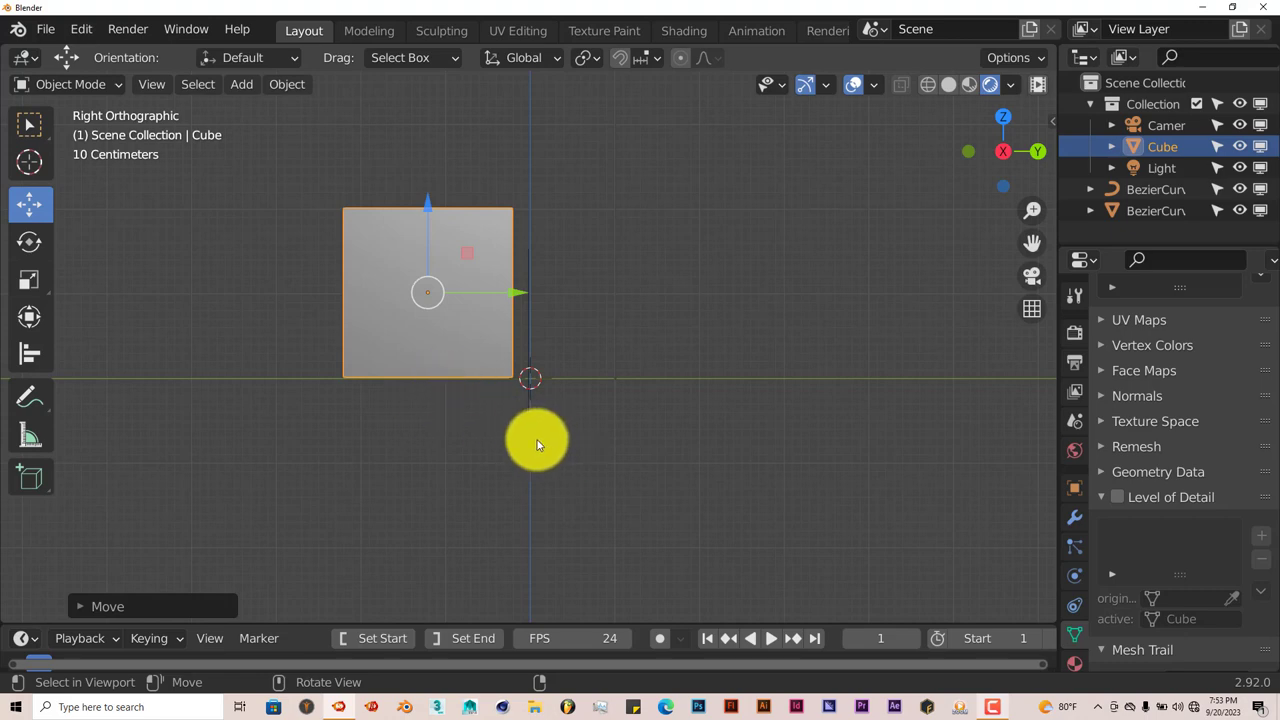
pyautogui.click(531, 328)
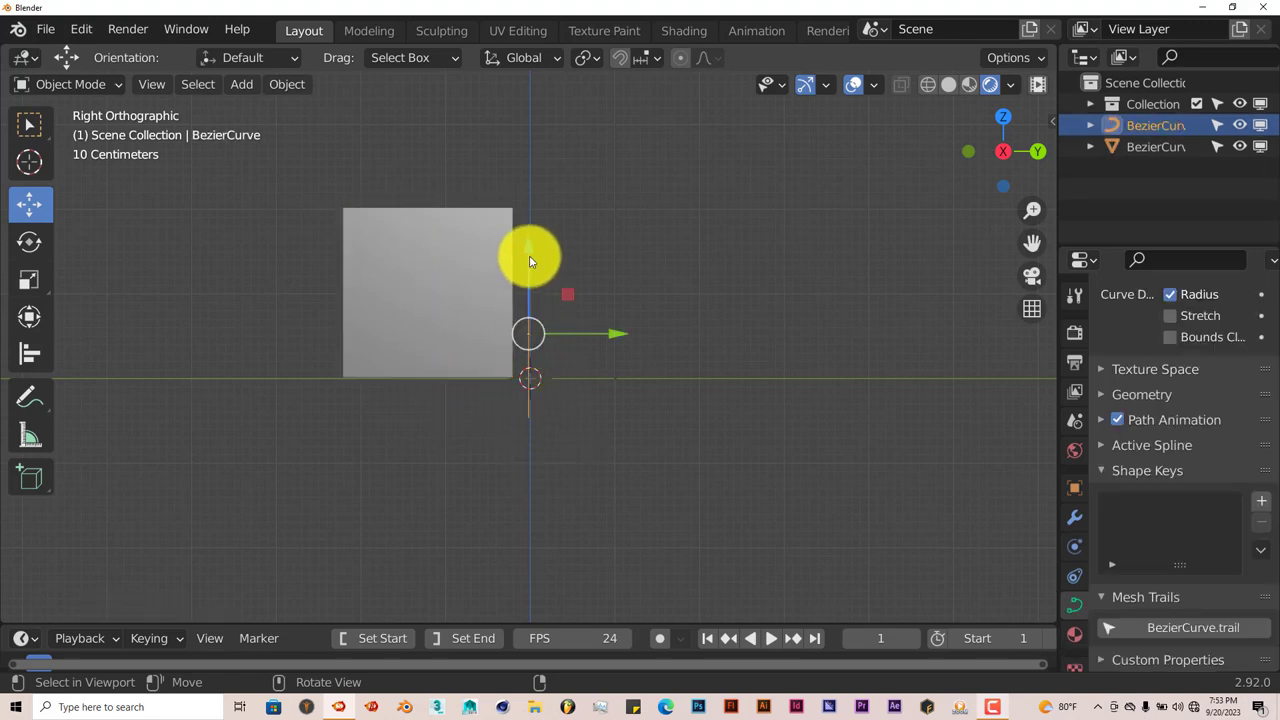
pyautogui.moveTo(529, 257); pyautogui.dragTo(526, 206)
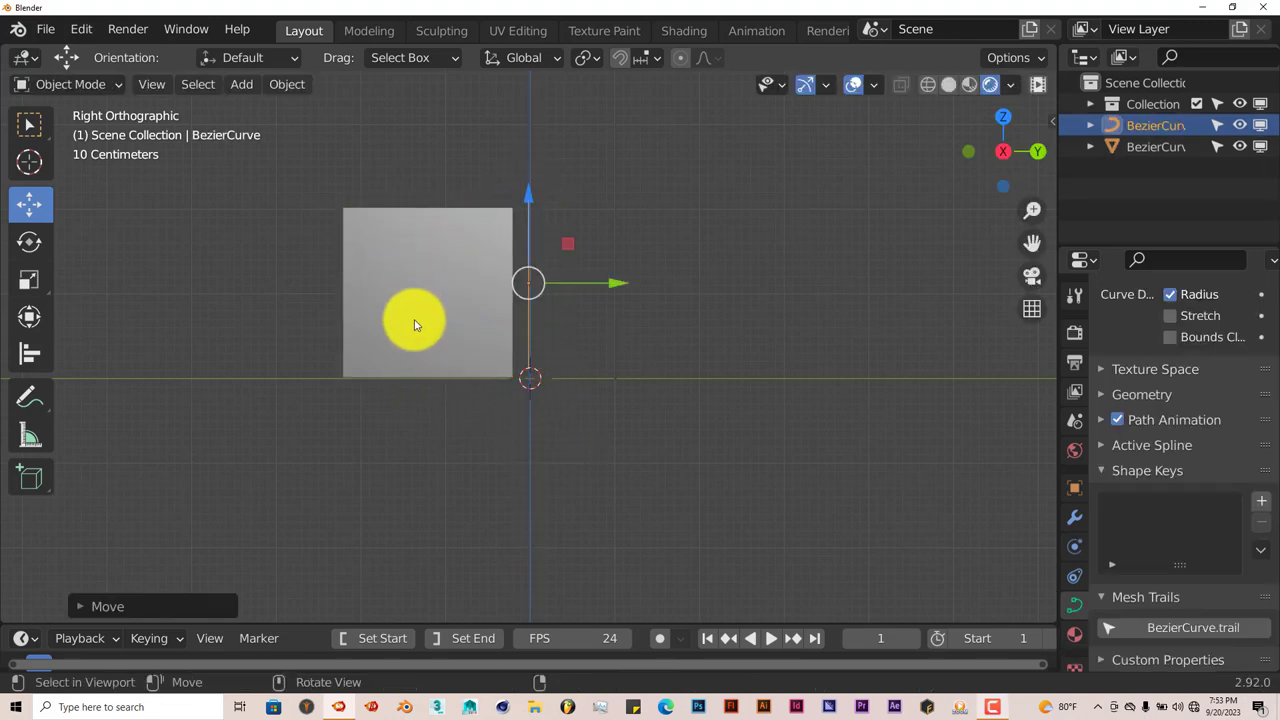
# - Turn on auto keying, enlarge the timeline, and record the cube's starting position as a keyframe at frame 1
pyautogui.click(414, 288)
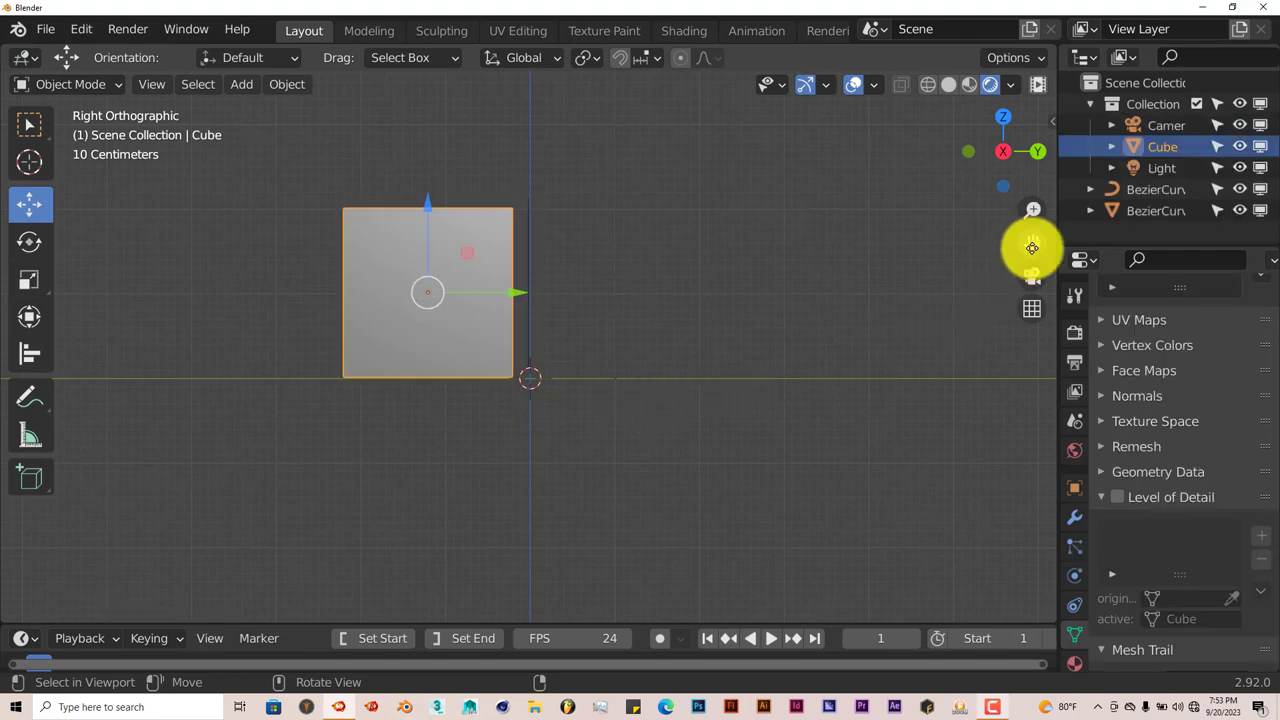
pyautogui.moveTo(1032, 245); pyautogui.dragTo(155, 267)
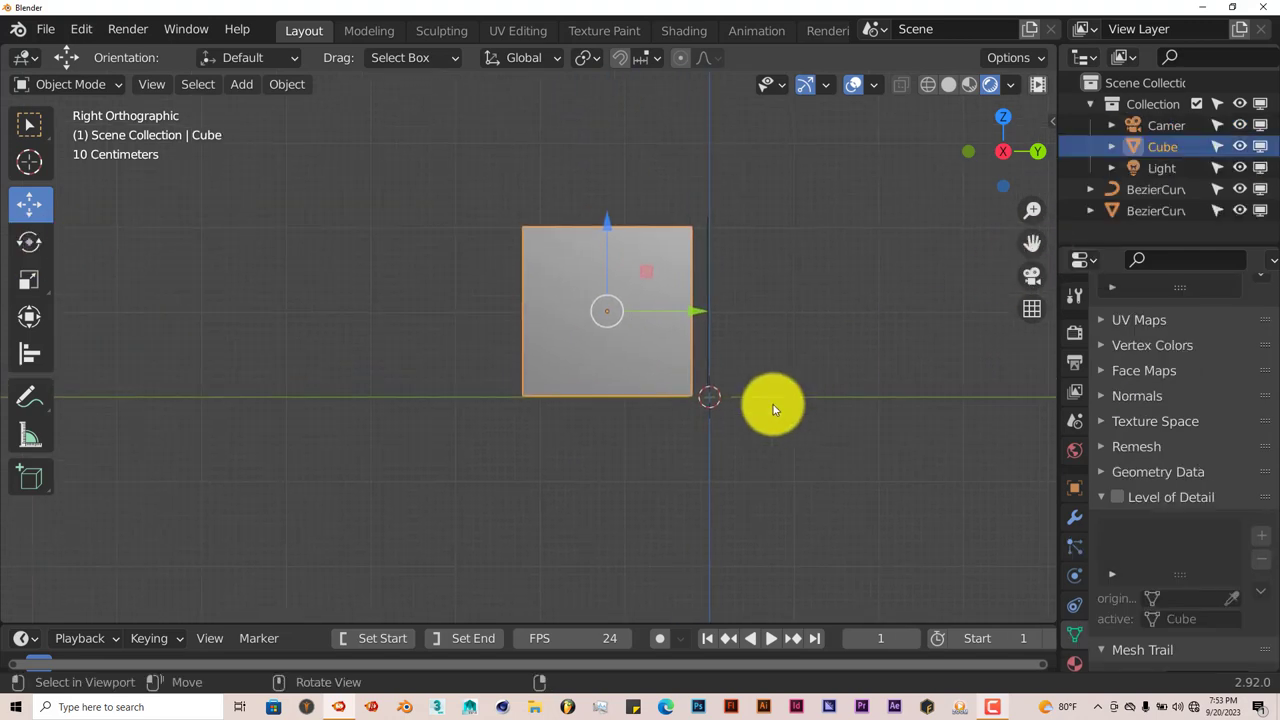
pyautogui.scroll(-6, 771, 406)
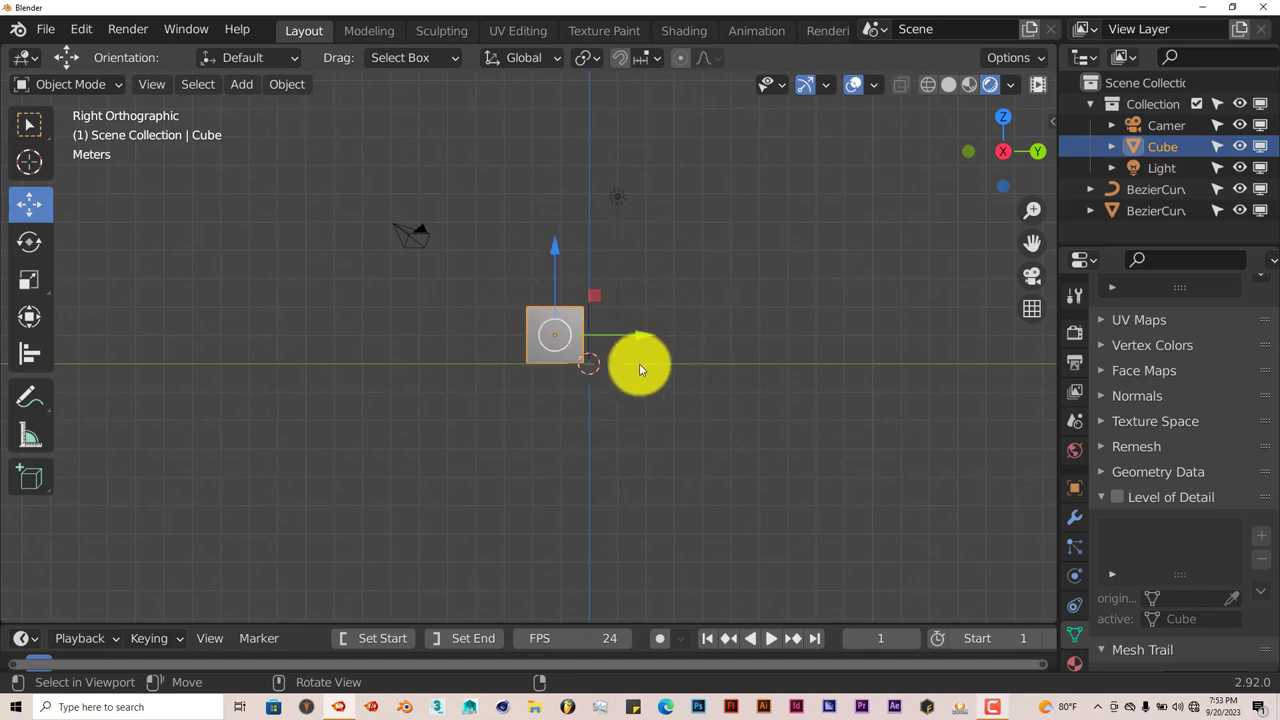
pyautogui.scroll(-1, 636, 393)
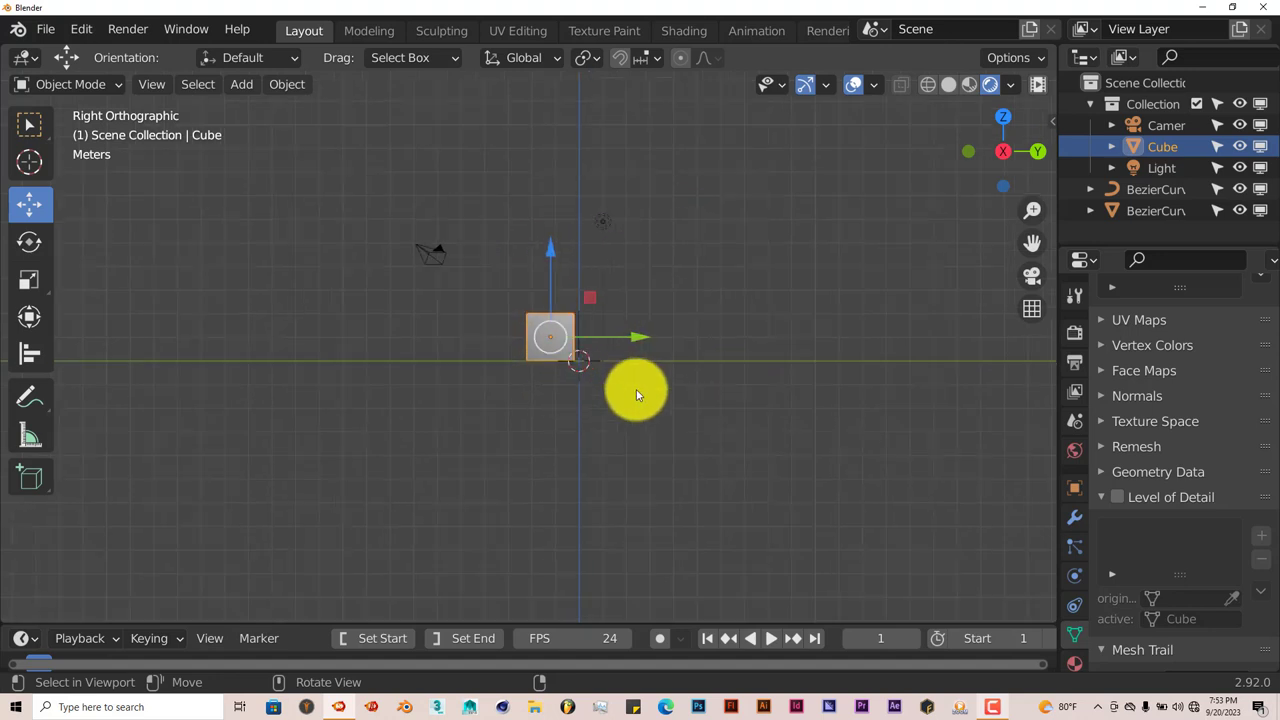
pyautogui.click(659, 638)
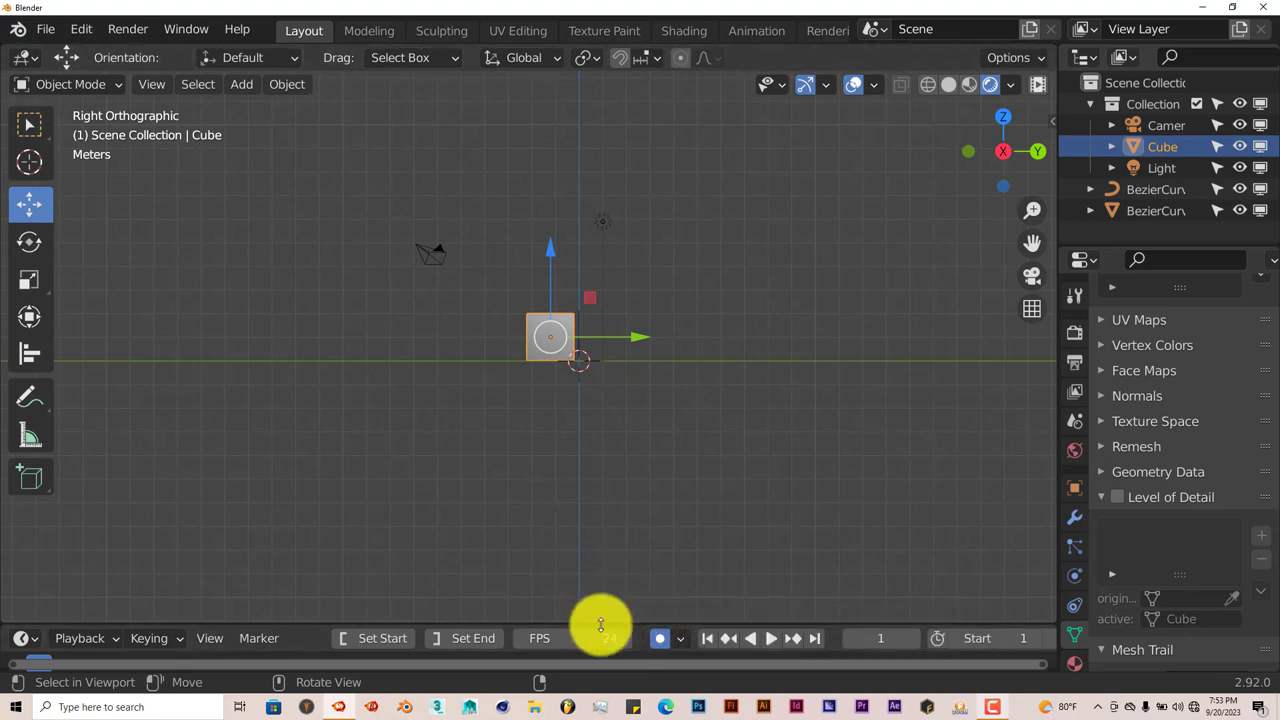
pyautogui.moveTo(600, 625); pyautogui.dragTo(601, 575)
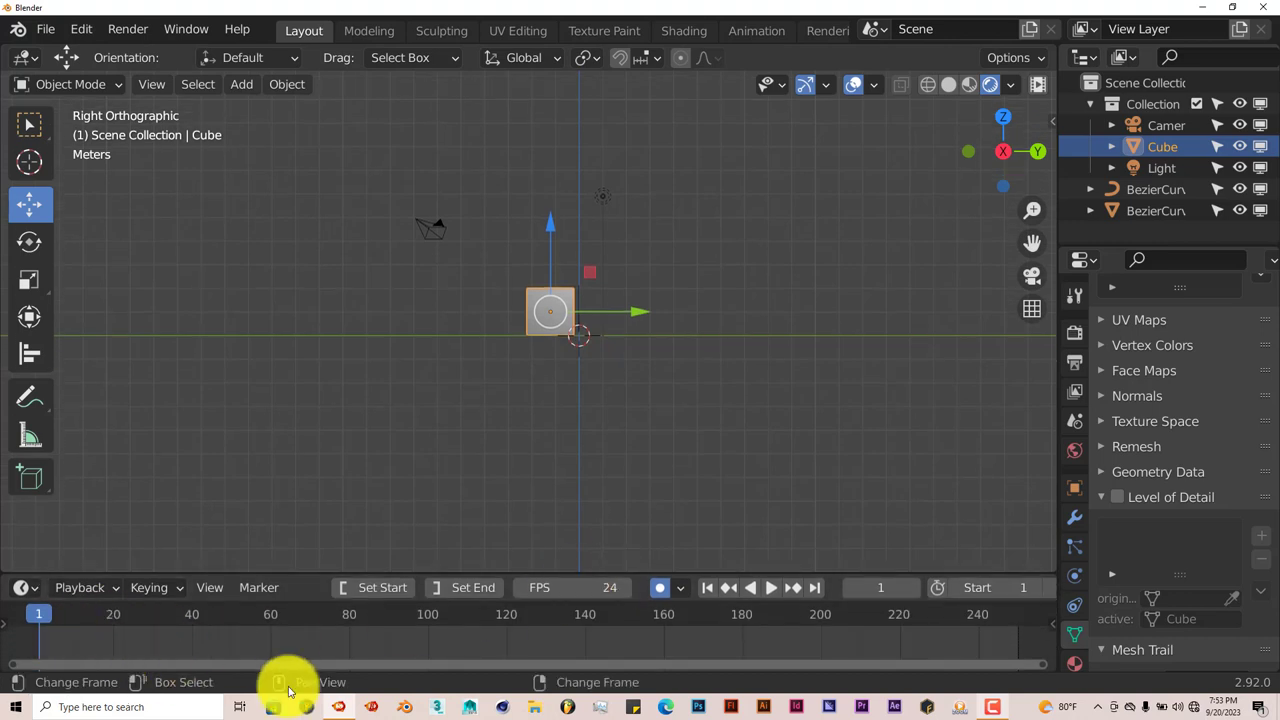
pyautogui.click(549, 220)
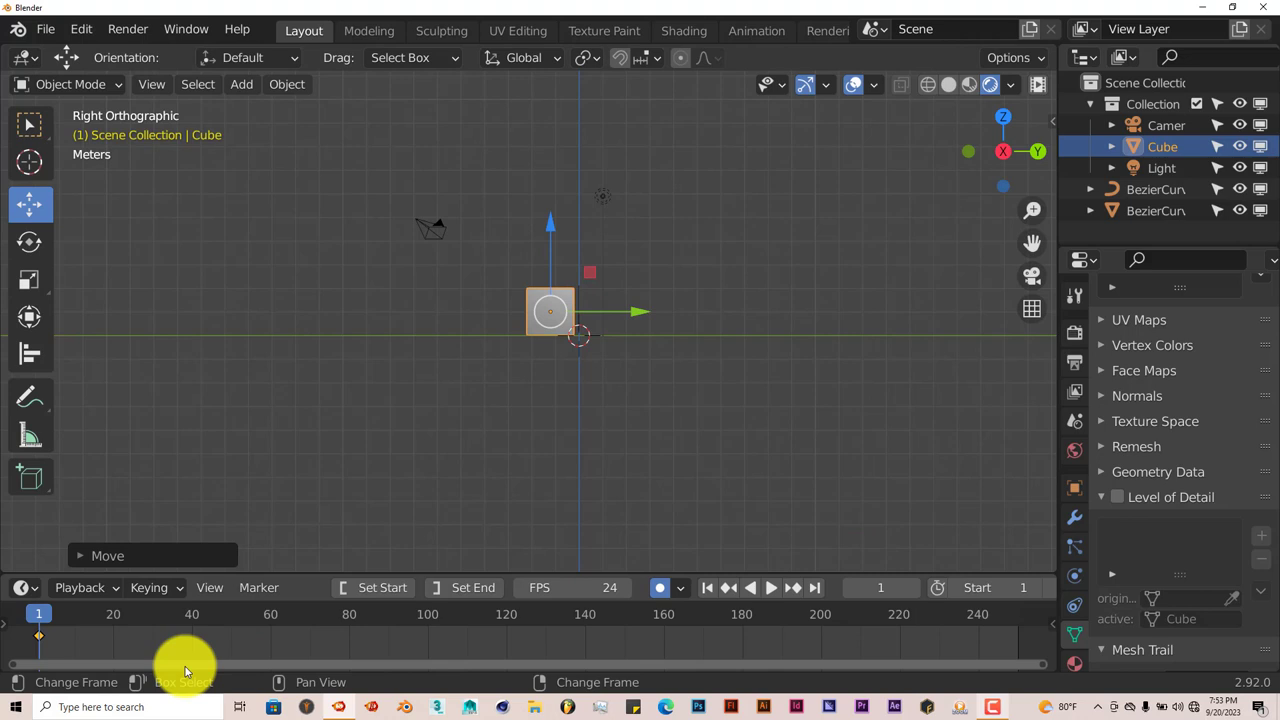
# - At frame 5, keyframe the cube moved up and away from the curve along negative Y, above the camera
pyautogui.scroll(-5, 931, 588)
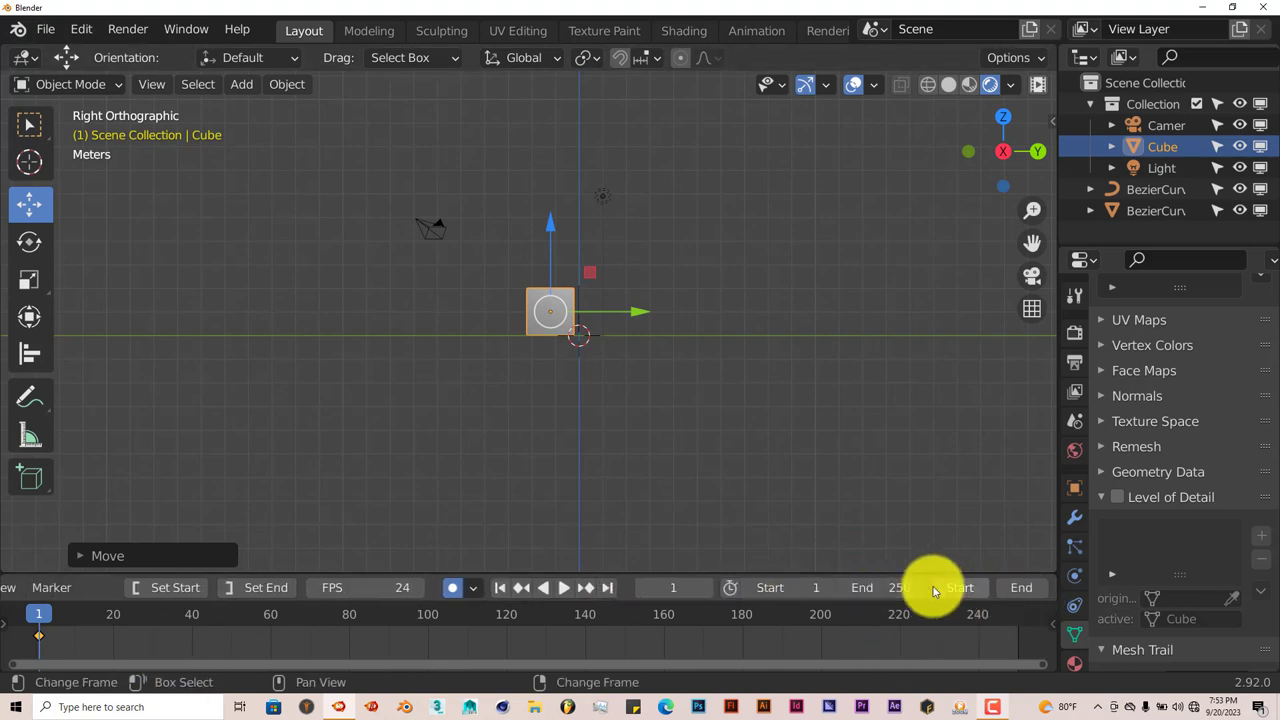
pyautogui.scroll(1, 931, 588)
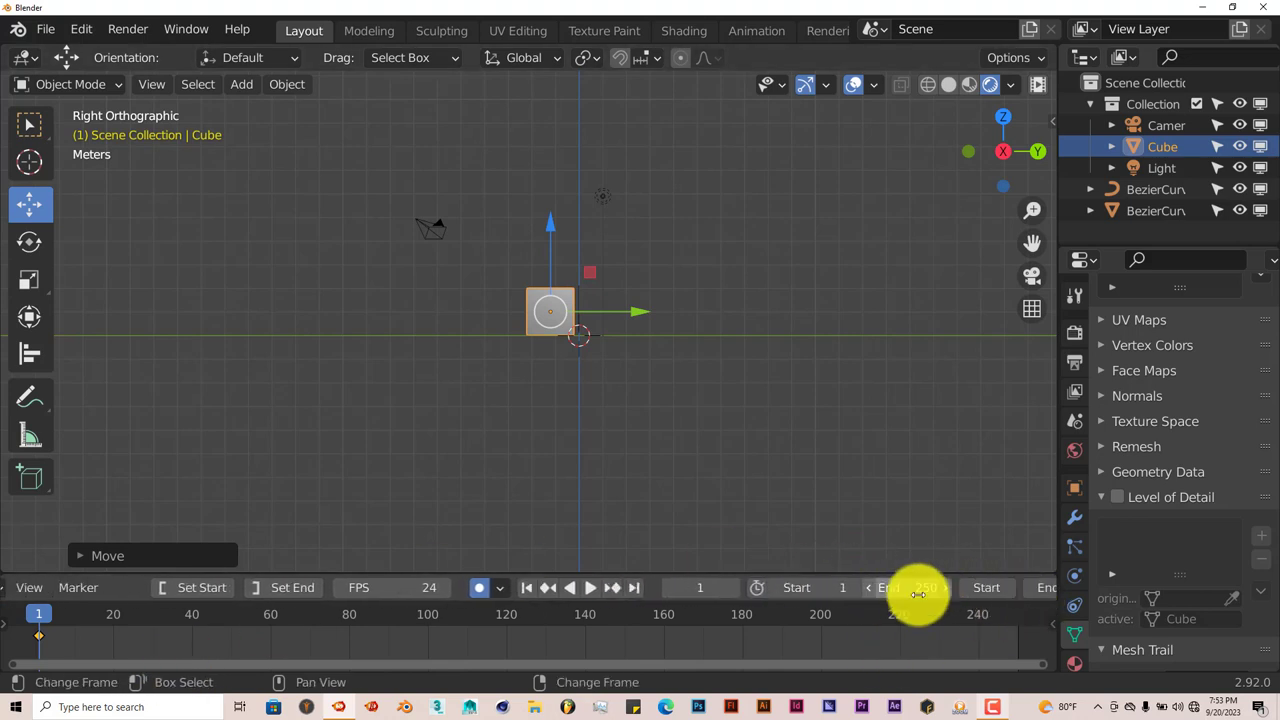
pyautogui.click(700, 590)
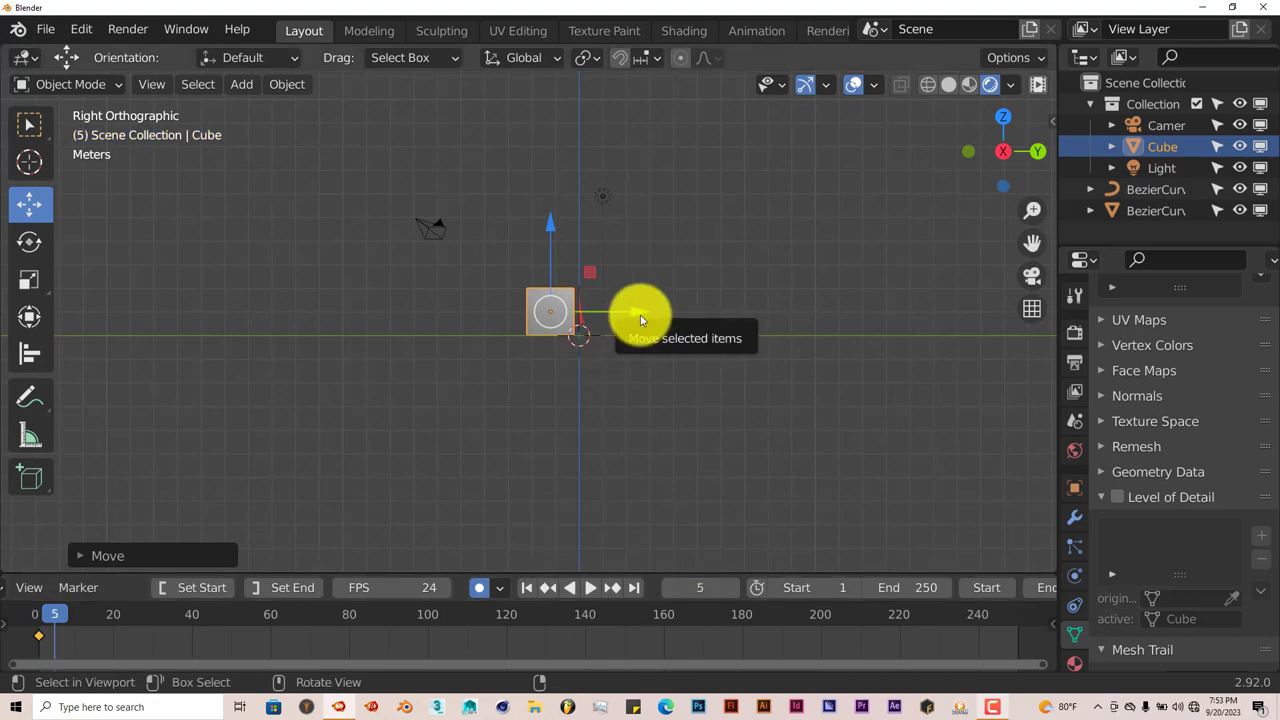
pyautogui.moveTo(641, 320); pyautogui.dragTo(442, 101)
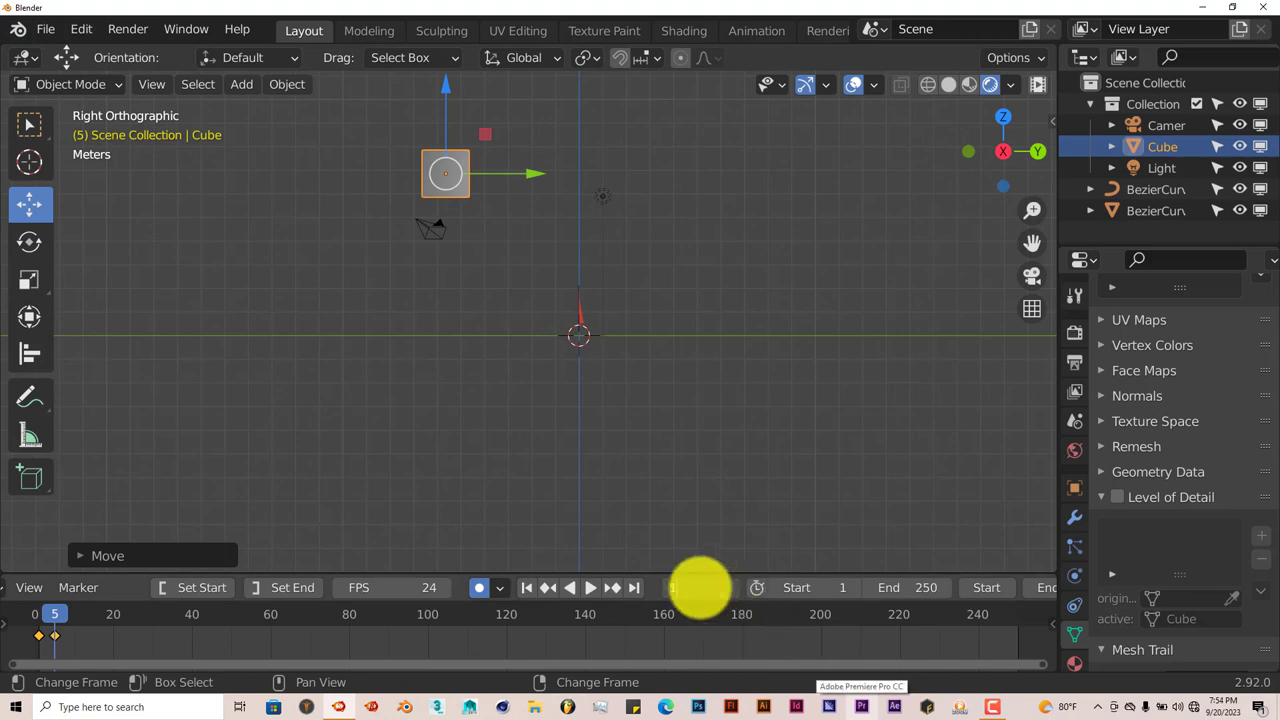
# - Keyframe the cube farther along negative Y on the ground line at frame 10, and farther still but raised at frame 15
pyautogui.press('Return')
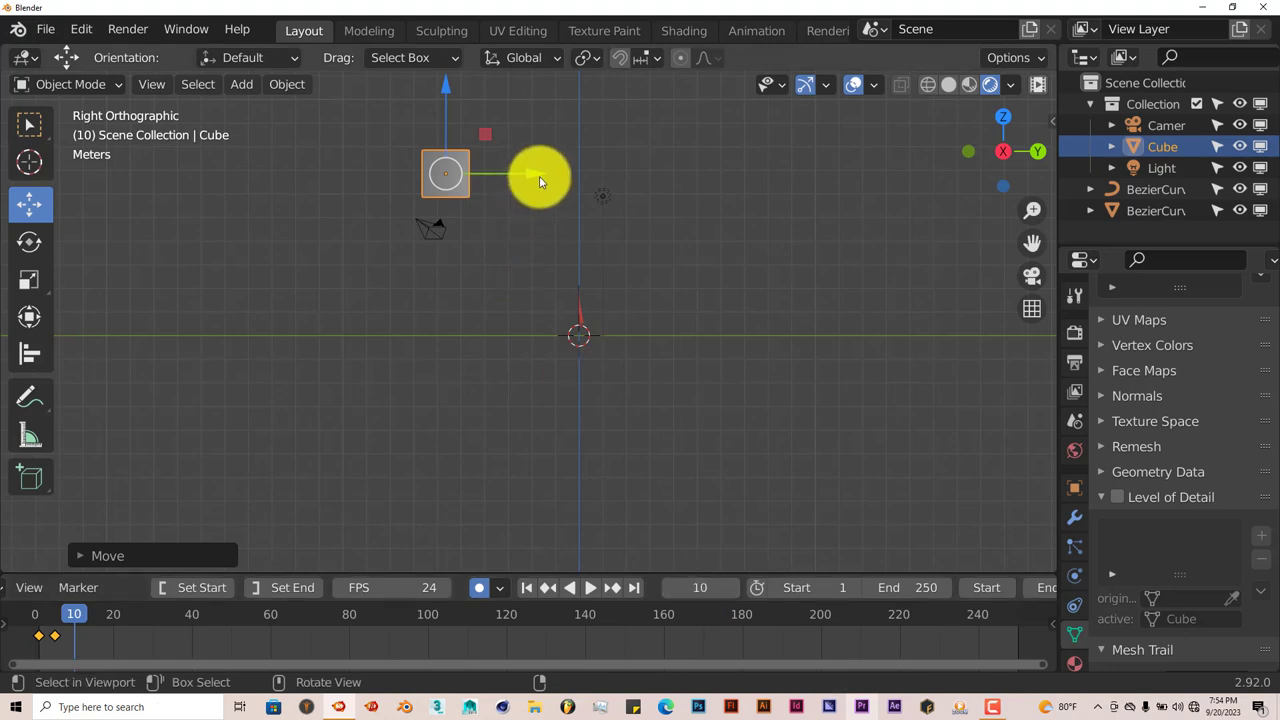
pyautogui.moveTo(533, 175); pyautogui.dragTo(346, 227)
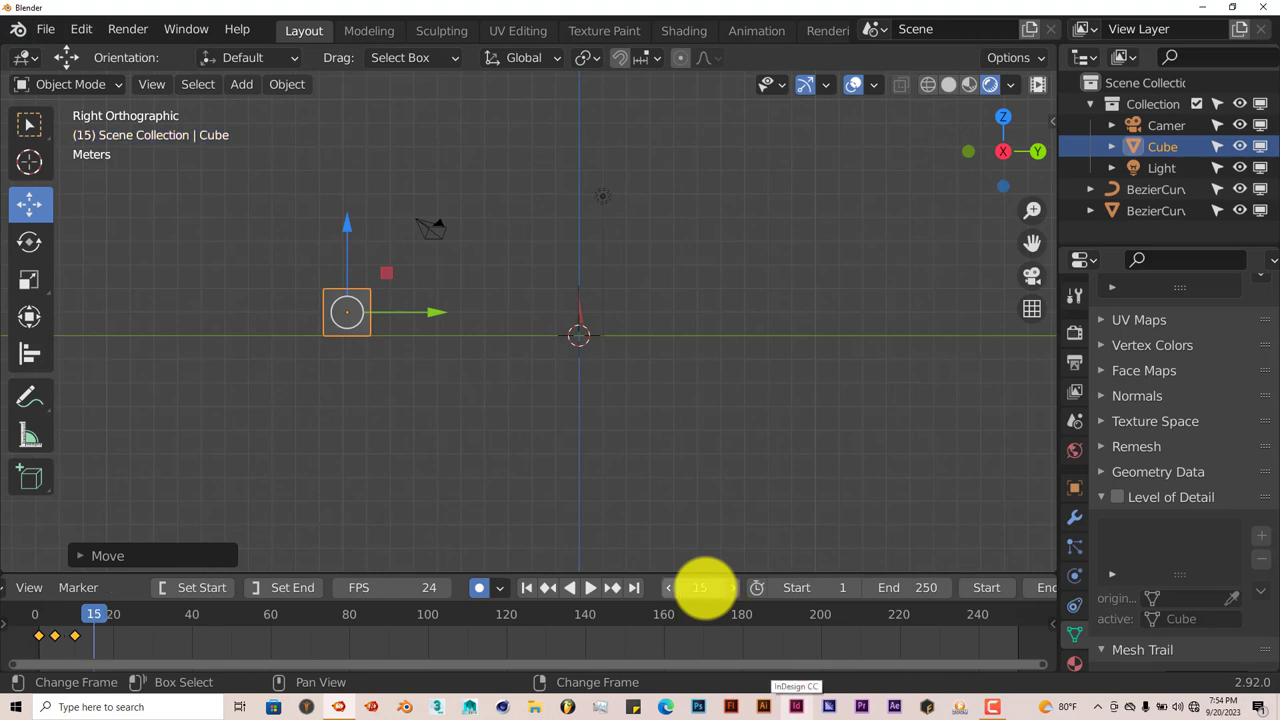
pyautogui.moveTo(435, 316); pyautogui.dragTo(360, 309)
pyautogui.moveTo(274, 243); pyautogui.dragTo(263, 117)
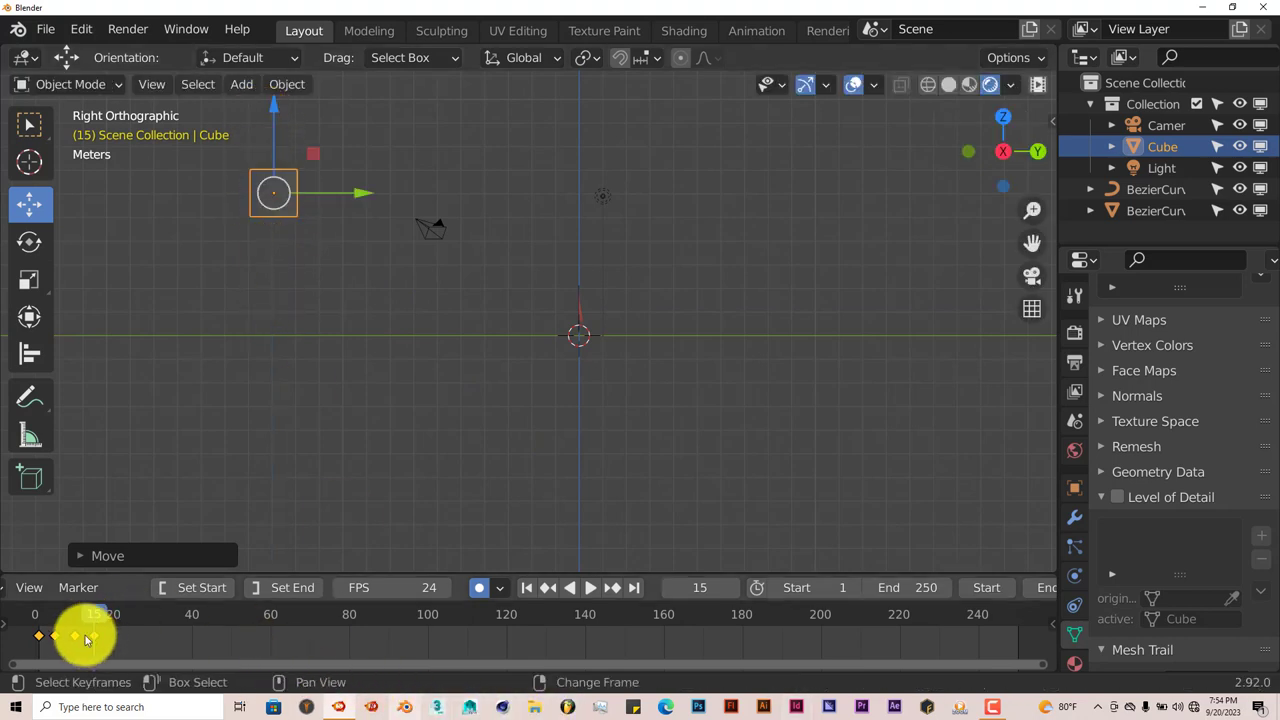
pyautogui.moveTo(115, 650); pyautogui.dragTo(394, 656, button='middle')
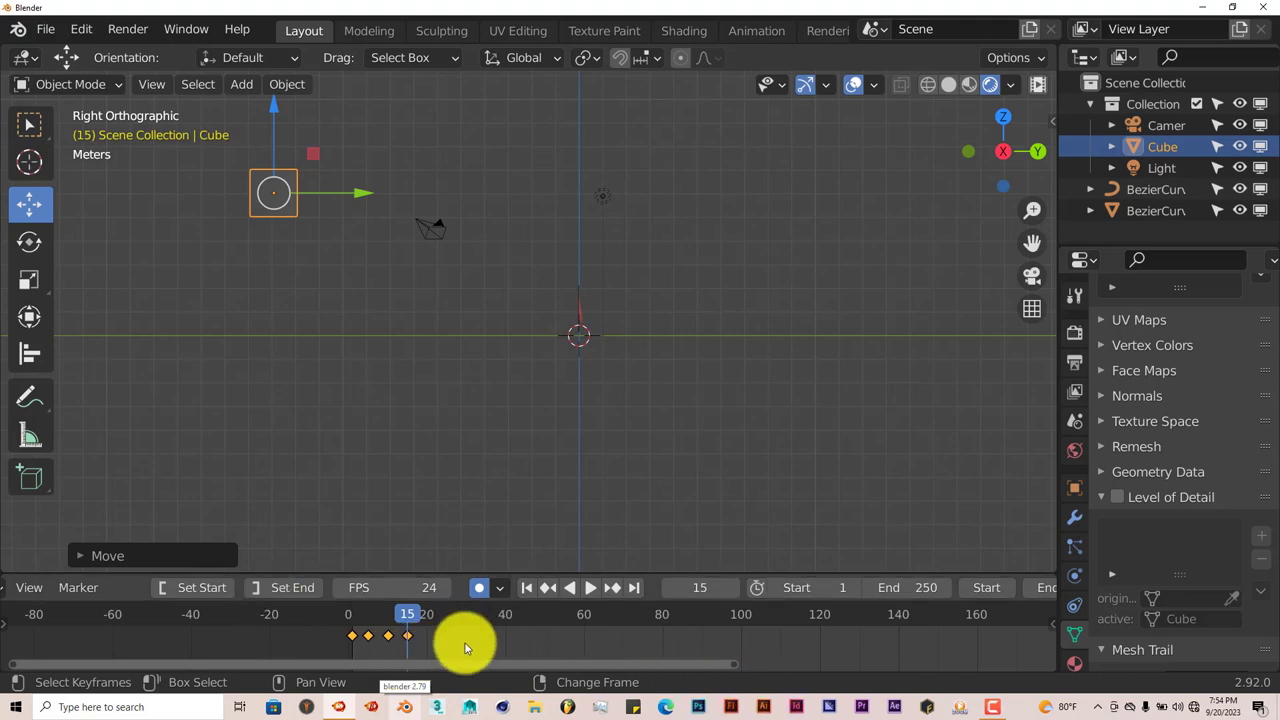
pyautogui.moveTo(465, 648); pyautogui.dragTo(571, 651, button='middle')
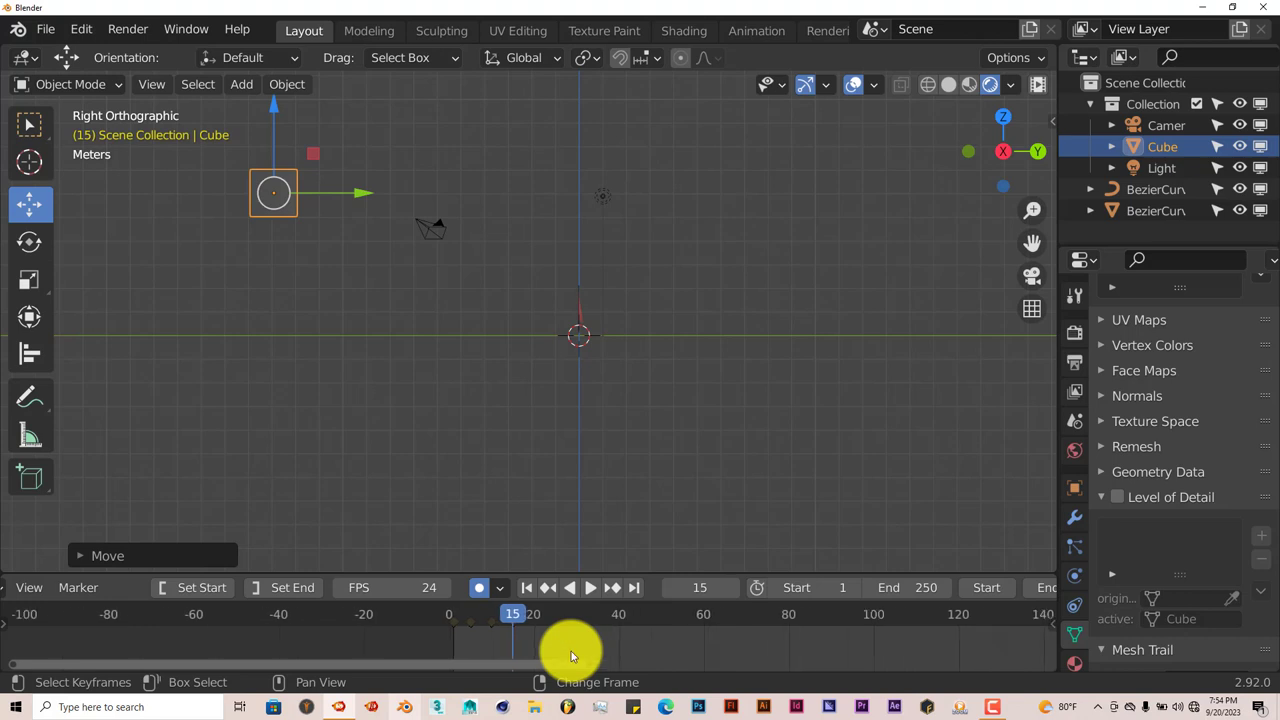
pyautogui.scroll(1, 577, 614)
pyautogui.press('i')
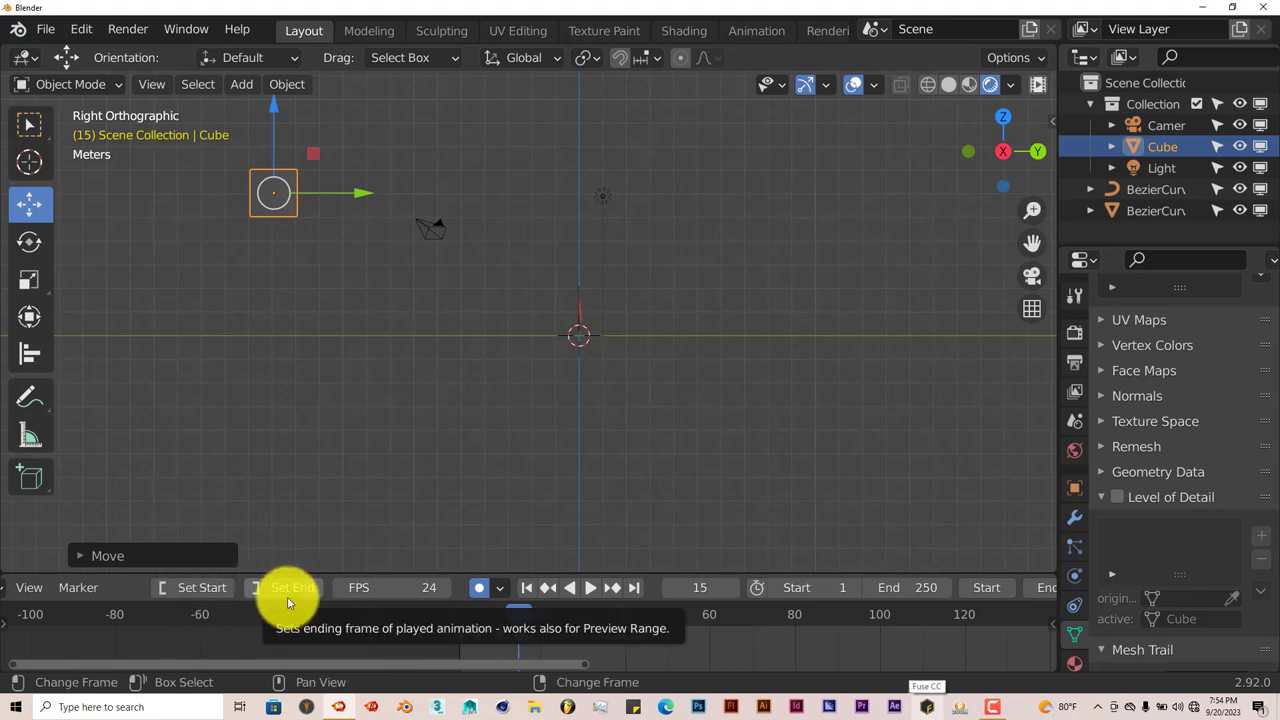
pyautogui.moveTo(461, 633); pyautogui.dragTo(520, 612)
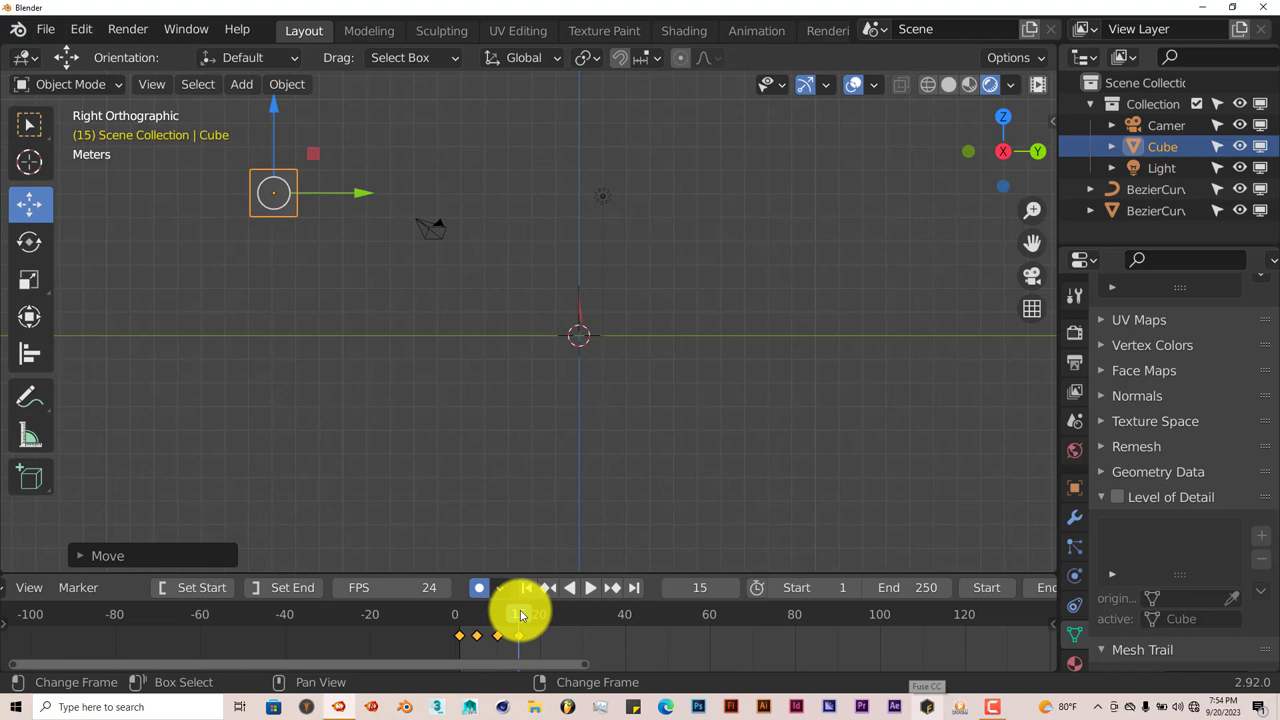
# - Set the animation's end frame to 15 and turn off auto keying
pyautogui.click(306, 591)
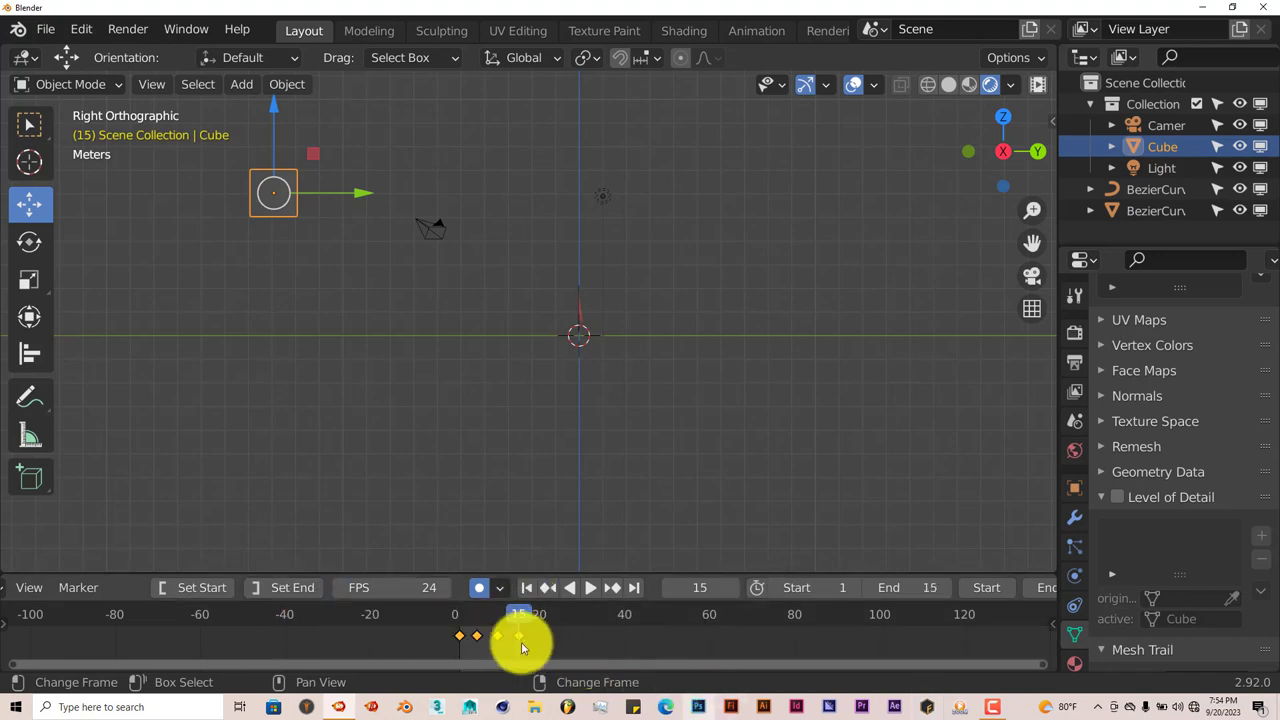
pyautogui.click(481, 590)
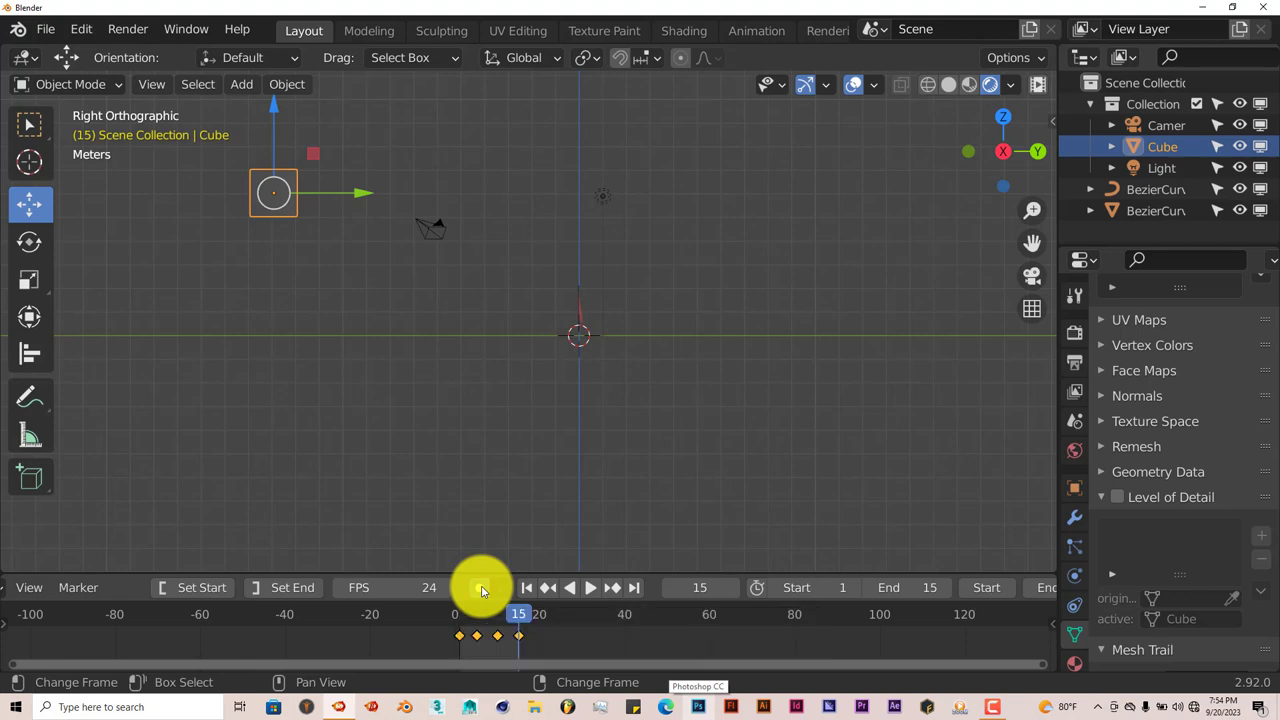
# - Play the cube's animation from frame 1 to check its motion, stop it, and return to frame 1
pyautogui.click(528, 589)
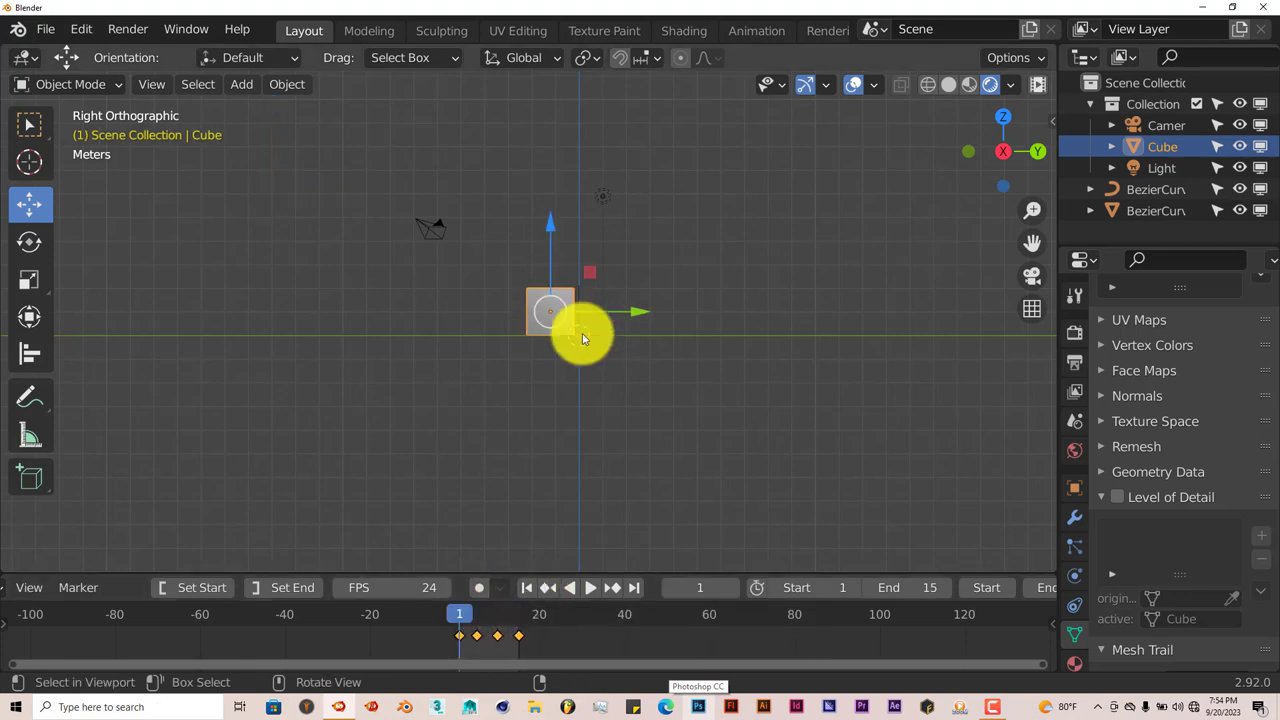
pyautogui.click(598, 588)
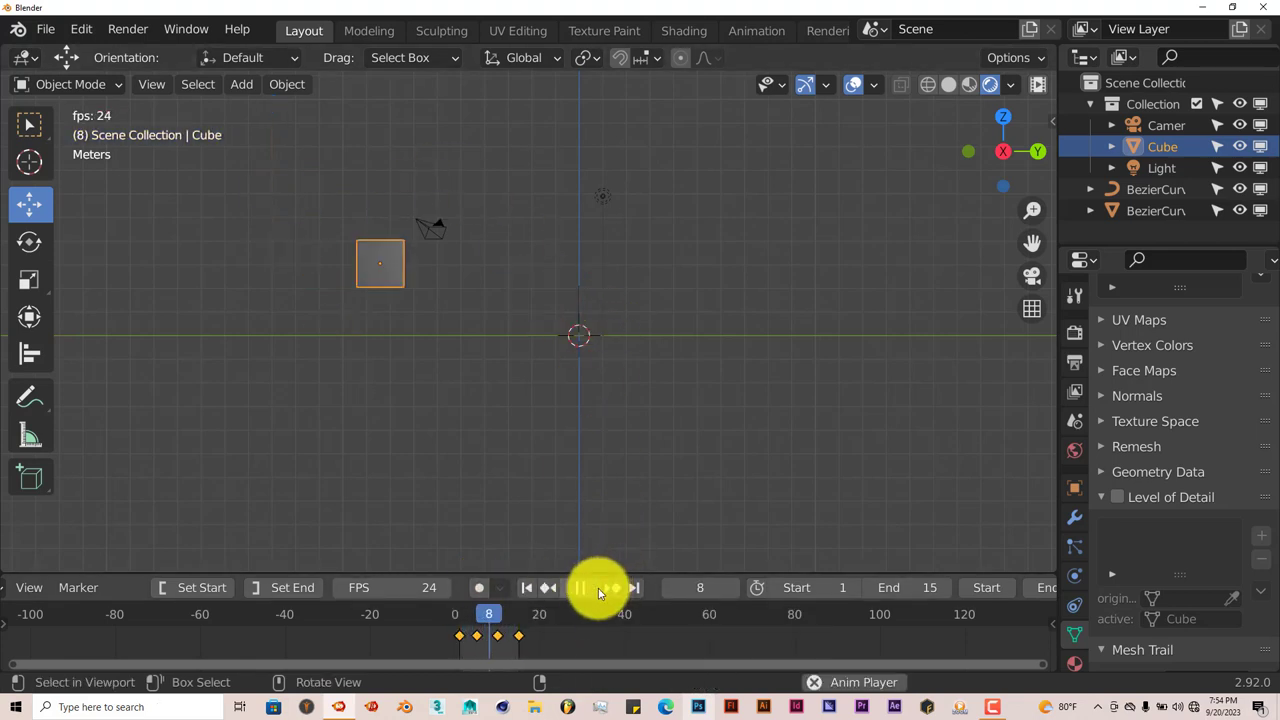
pyautogui.click(580, 588)
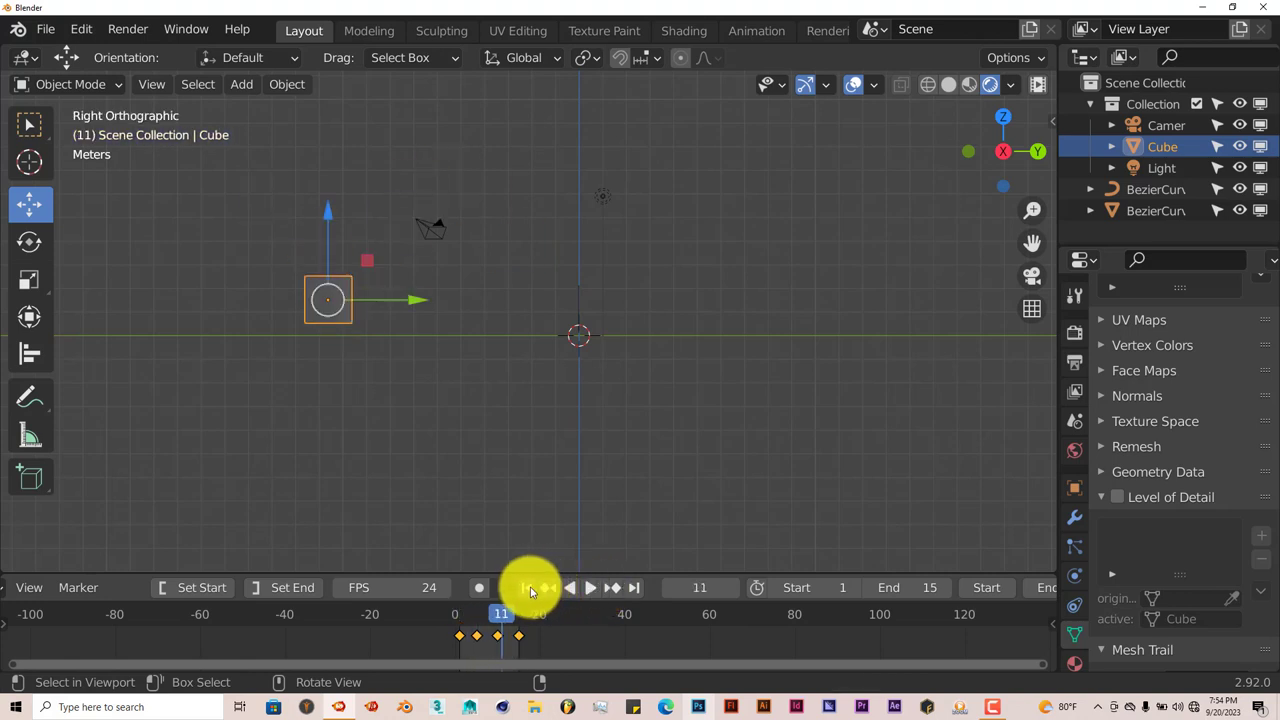
pyautogui.click(528, 588)
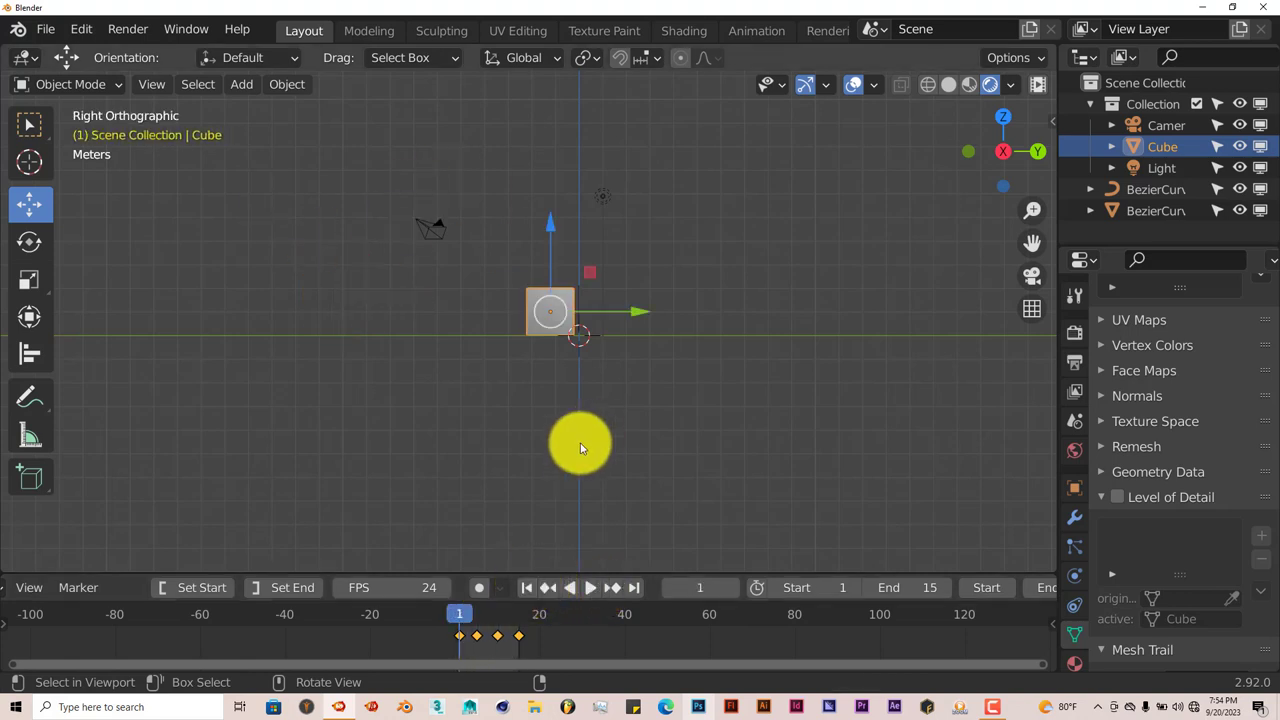
# - Move the Bezier curve about 0.19 m along negative Y until it lies flush against the cube's nearest face
pyautogui.scroll(8, 580, 447)
pyautogui.moveTo(1032, 243); pyautogui.dragTo(943, 405)
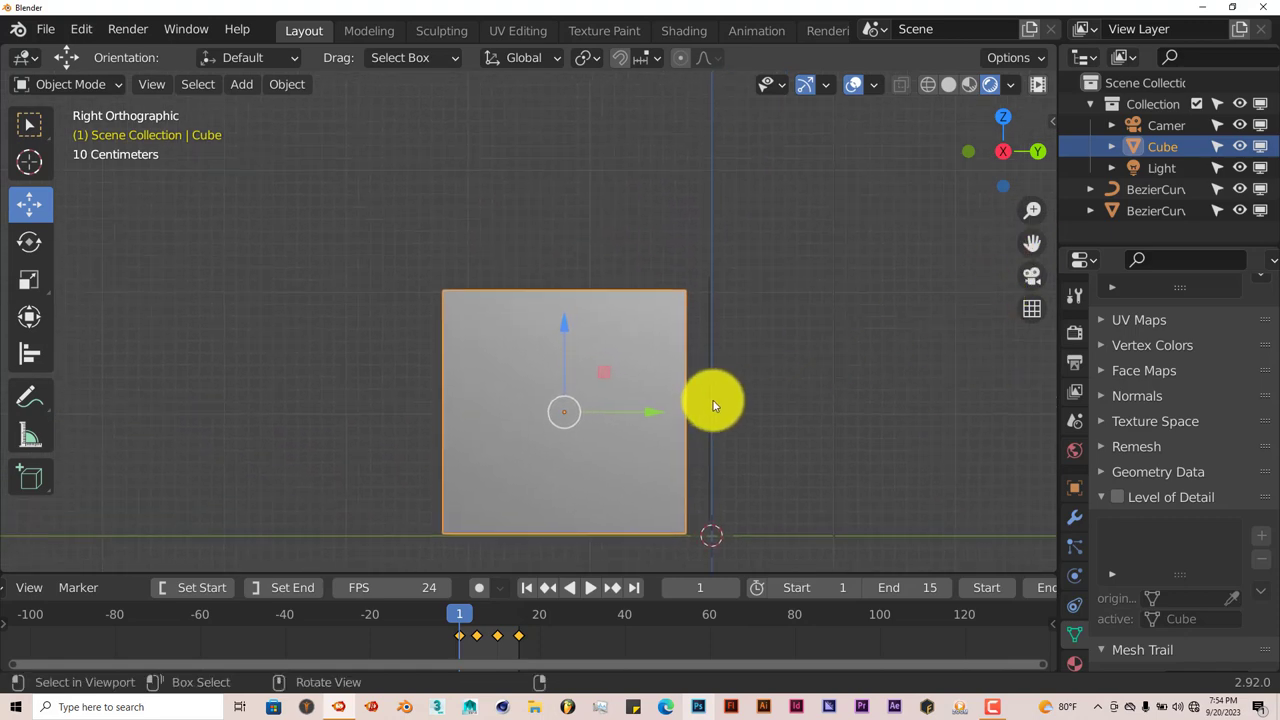
pyautogui.click(711, 361)
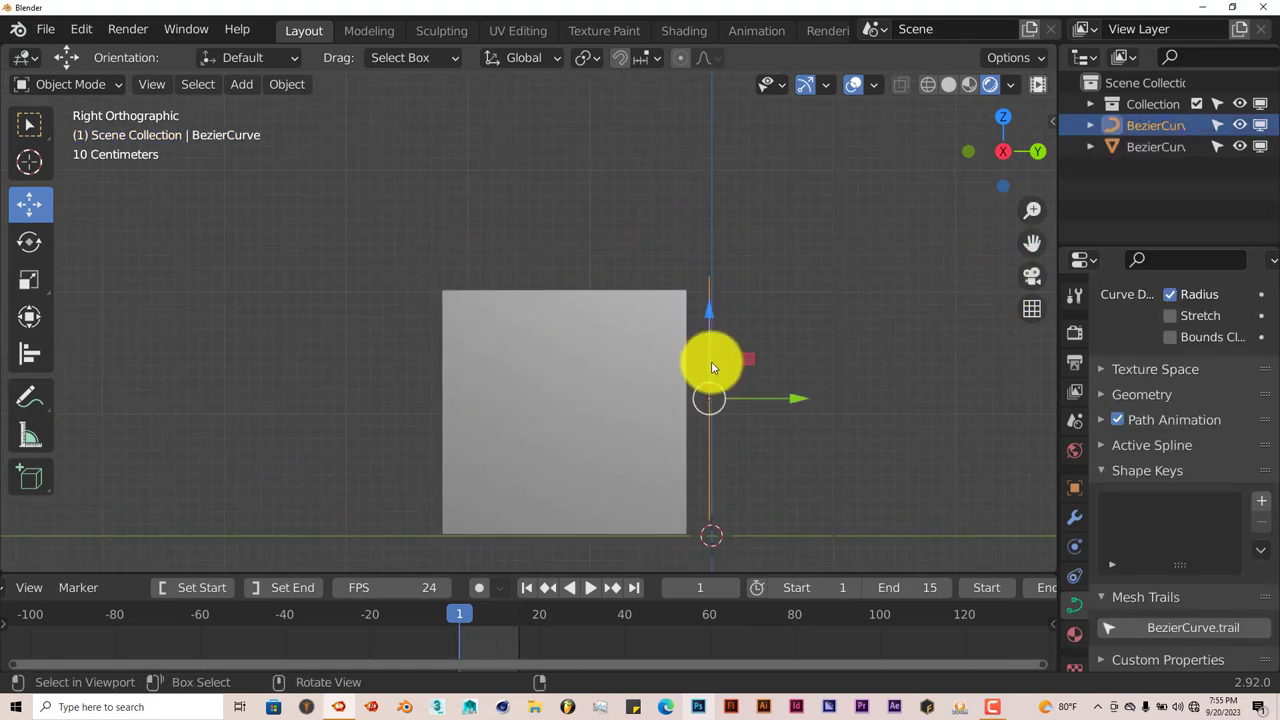
pyautogui.press('g')
pyautogui.press('y')
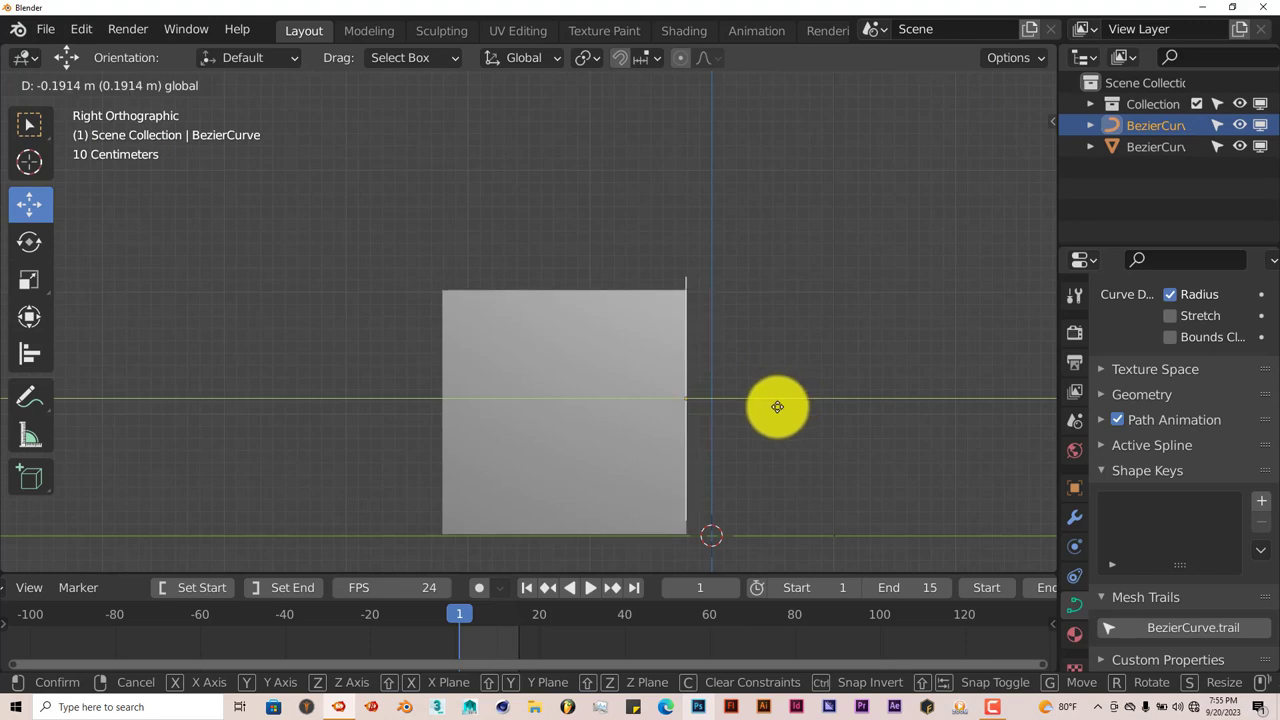
pyautogui.click(777, 406)
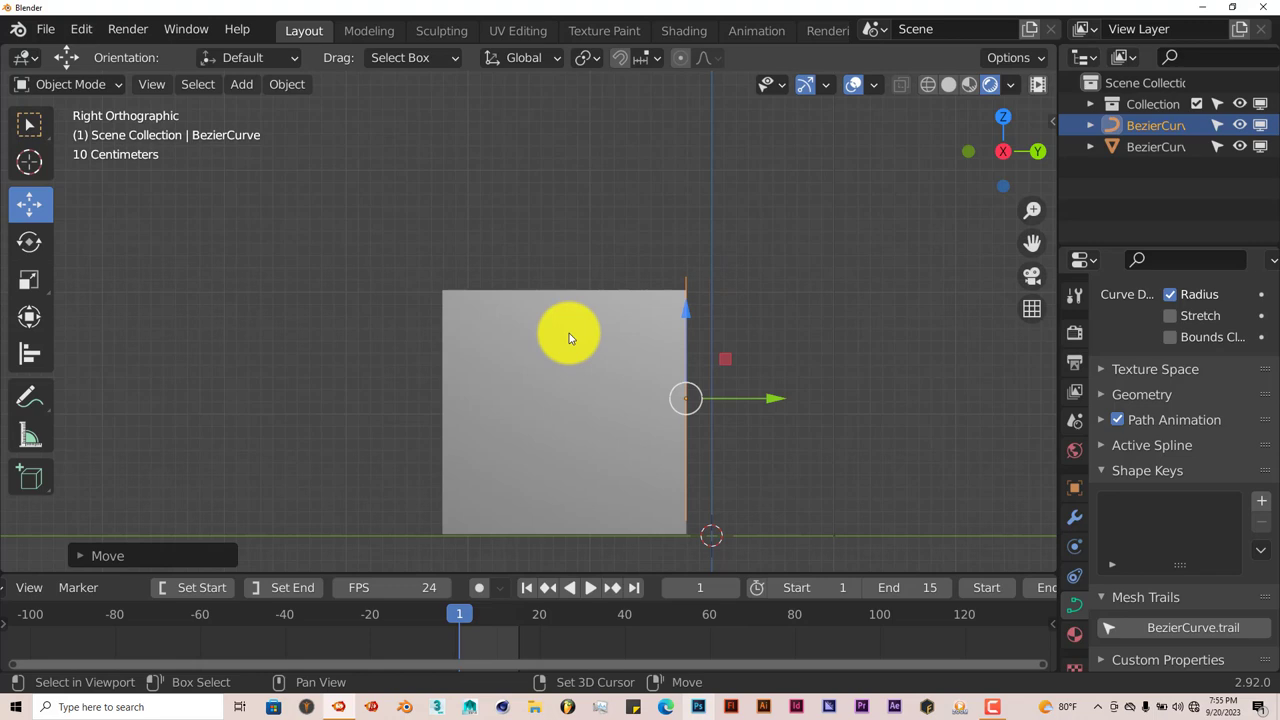
# - Parent the Bezier curve to the cube with the Object option
pyautogui.click(561, 365)
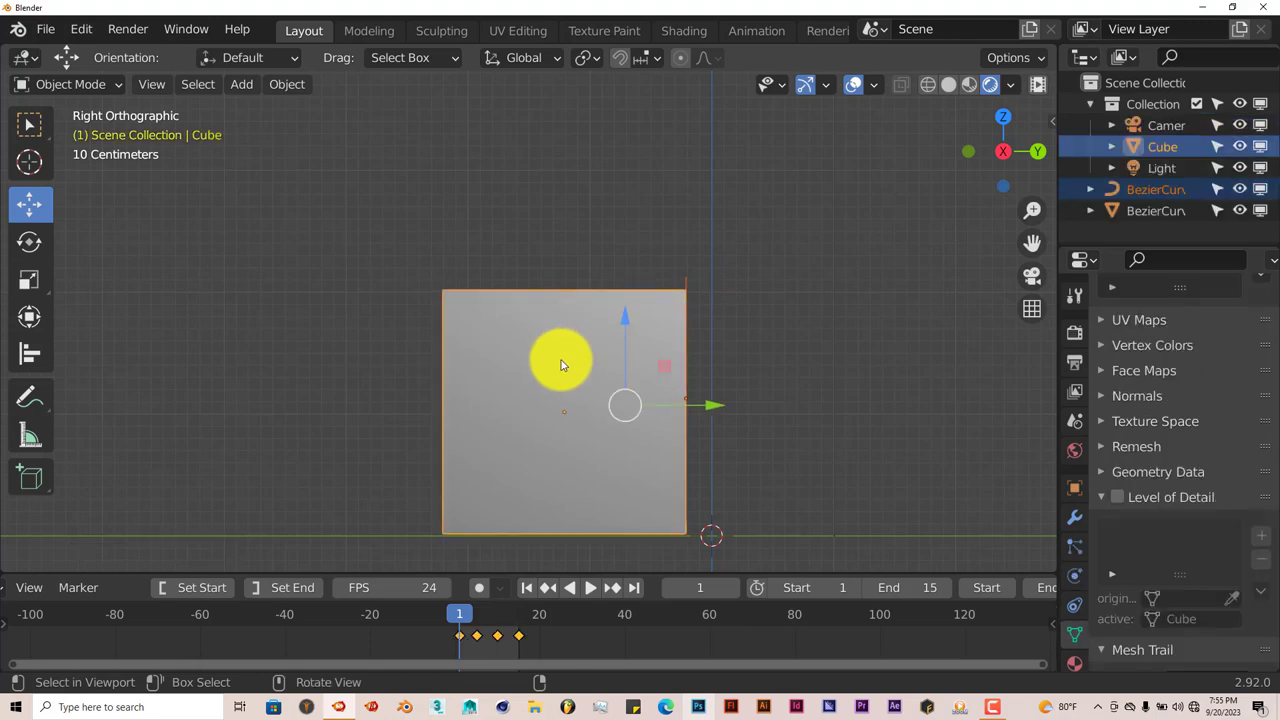
pyautogui.hotkey('ctrl', 'p')
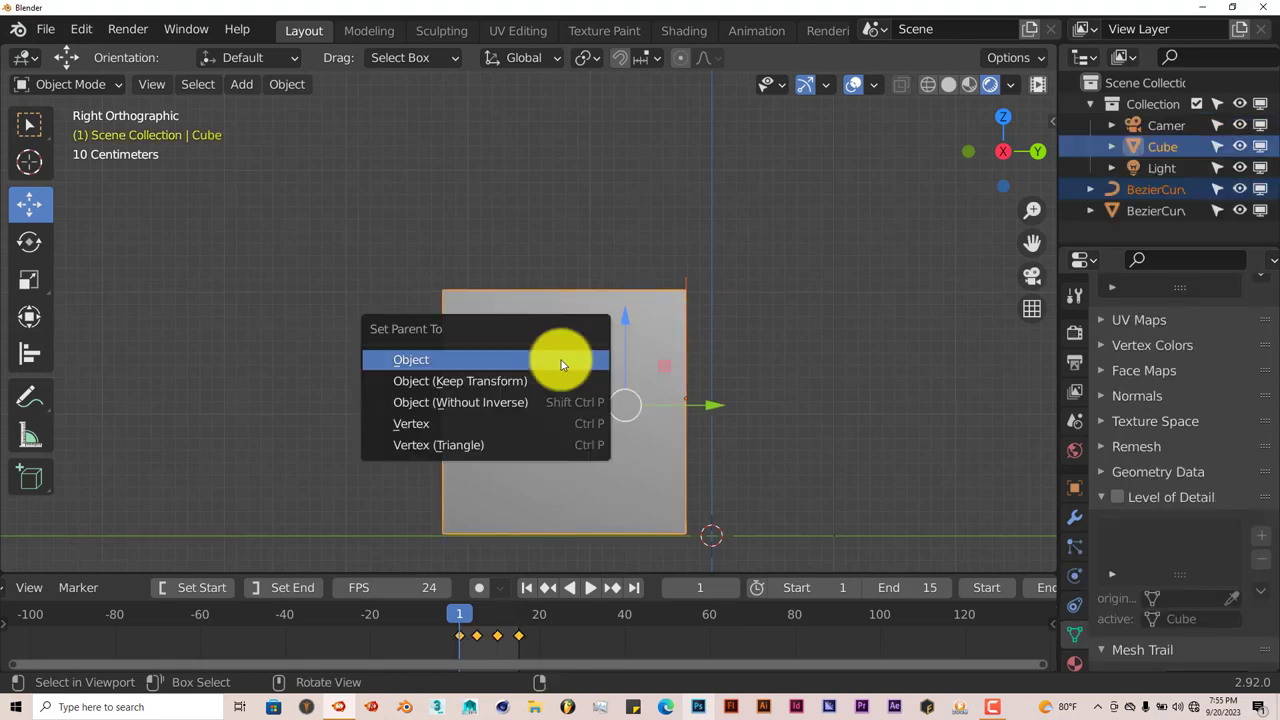
pyautogui.click(561, 365)
# - Play the animation from frame 1 to examine the mesh trail following the moving cube
pyautogui.scroll(-2, 766, 364)
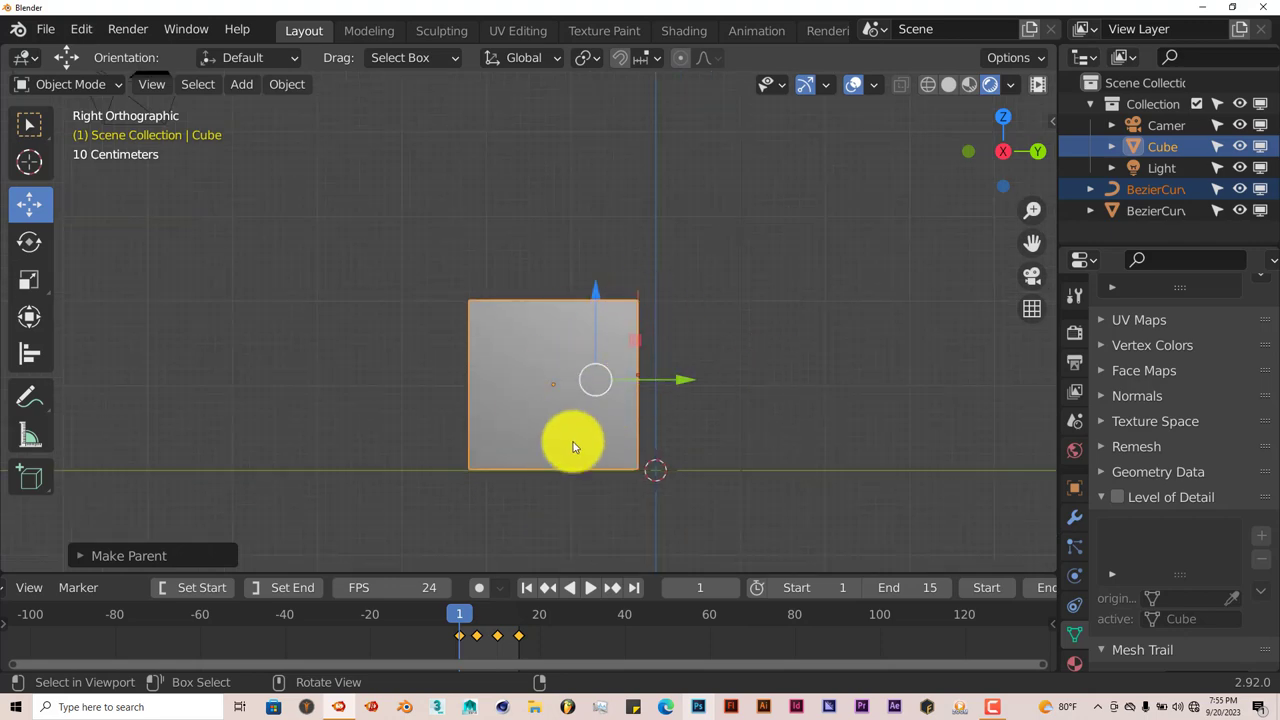
pyautogui.scroll(-2, 577, 380)
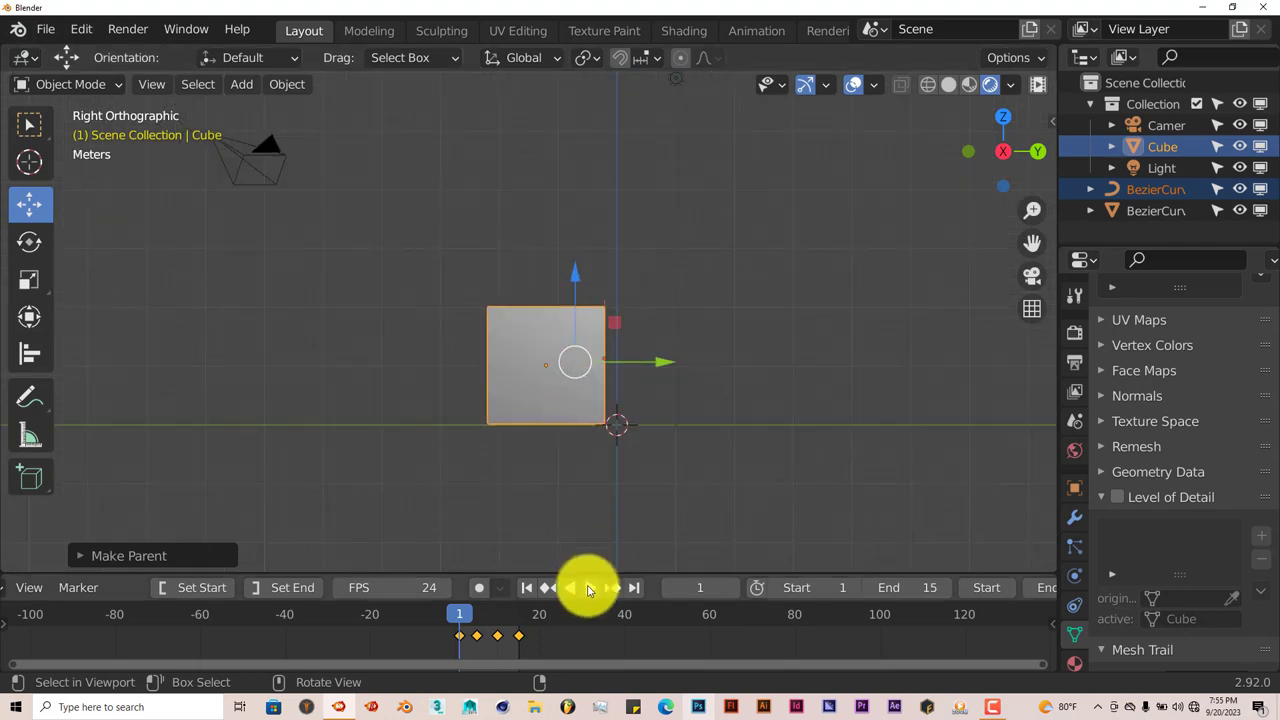
pyautogui.click(590, 587)
pyautogui.scroll(-1, 422, 453)
pyautogui.scroll(-3, 422, 448)
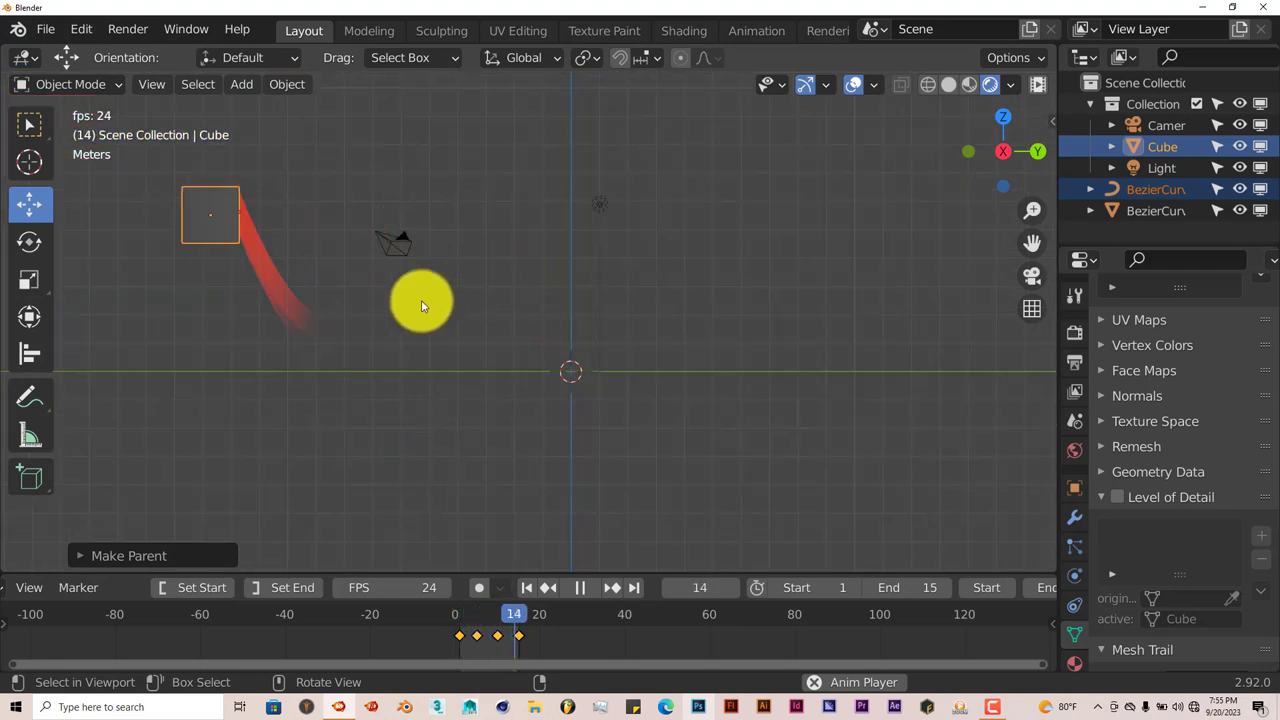